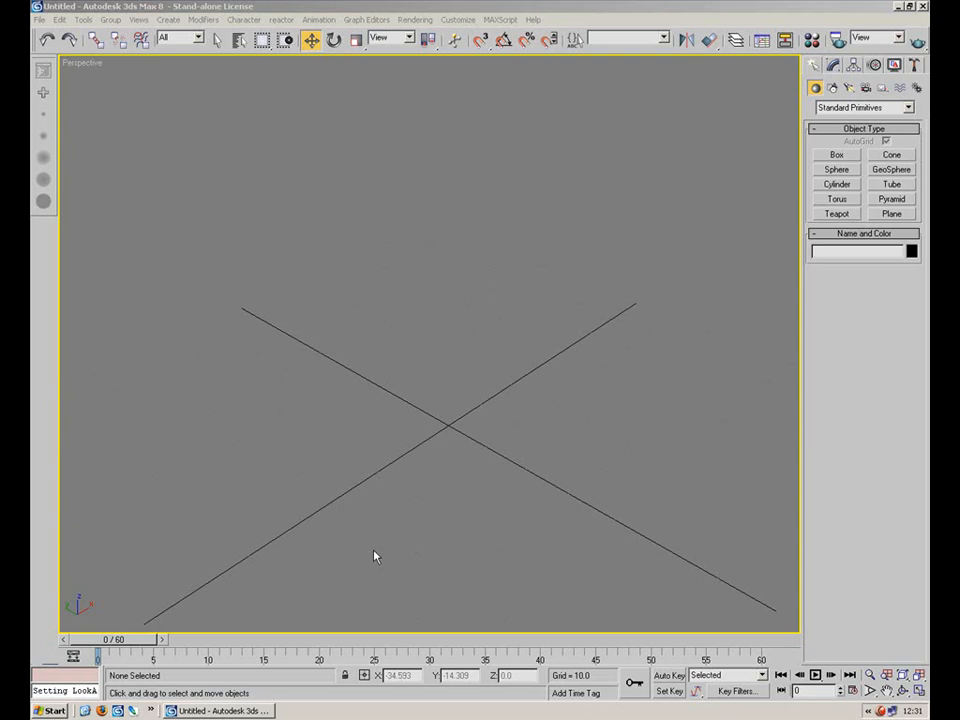
Review the animation time configuration settings without changing anything.
left_click_drag(112, 640, 93, 675)
key("w")
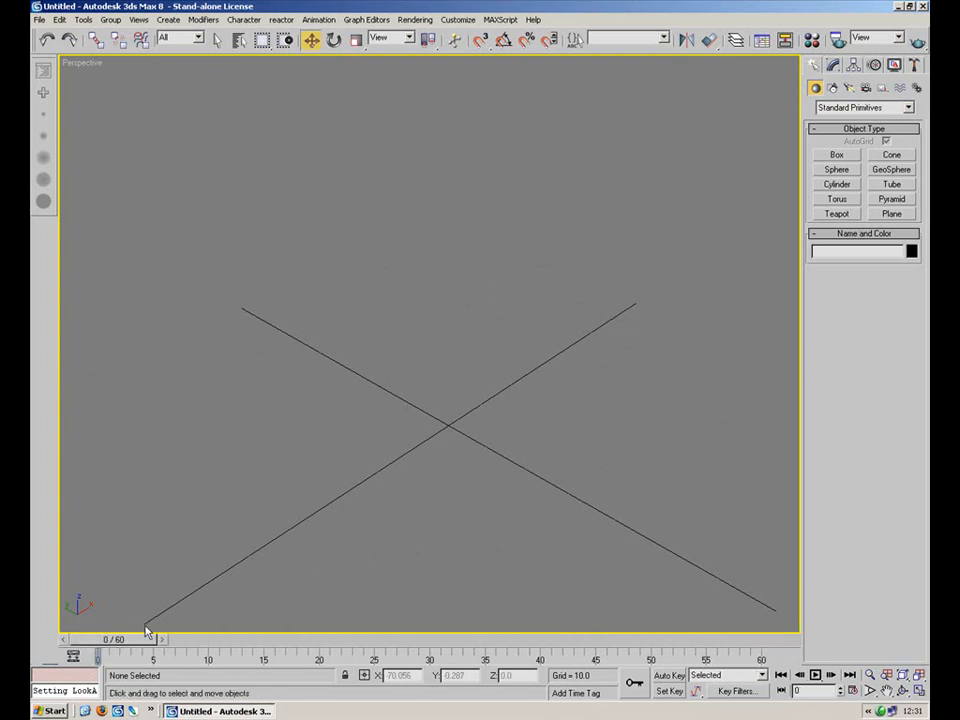
mouse_move(129, 638)
left_mouse_down()
mouse_move(203, 641)
mouse_move(118, 634)
mouse_move(758, 640)
mouse_move(118, 640)
left_mouse_up()
left_click(852, 690)
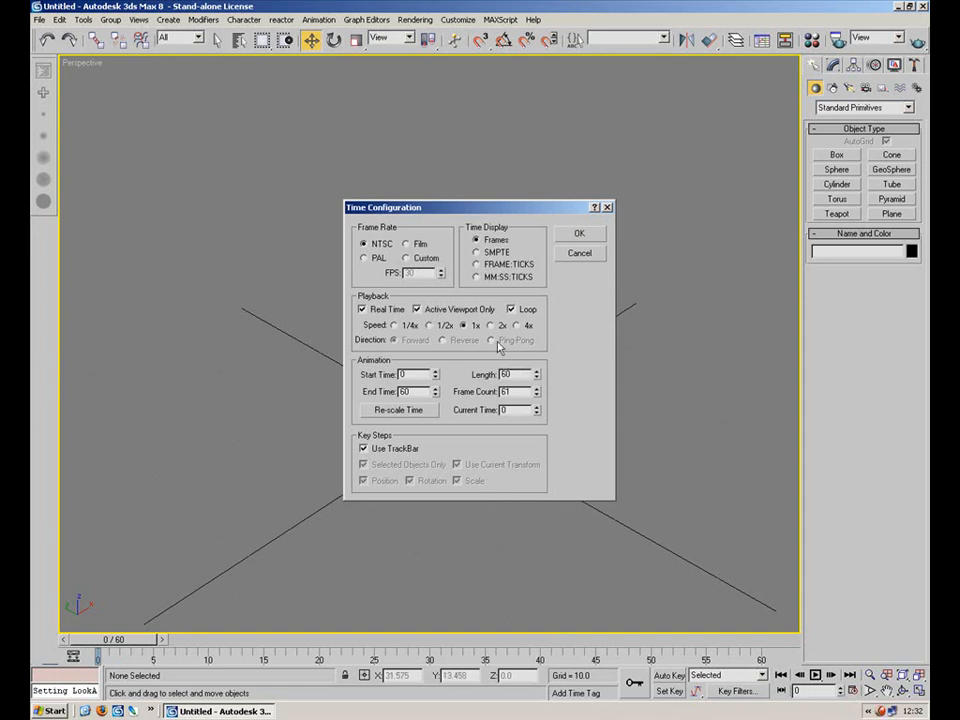
left_click(579, 253)
mouse_move(123, 640)
left_mouse_down()
mouse_move(754, 632)
mouse_move(785, 660)
mouse_move(120, 640)
left_mouse_up()
key("w")
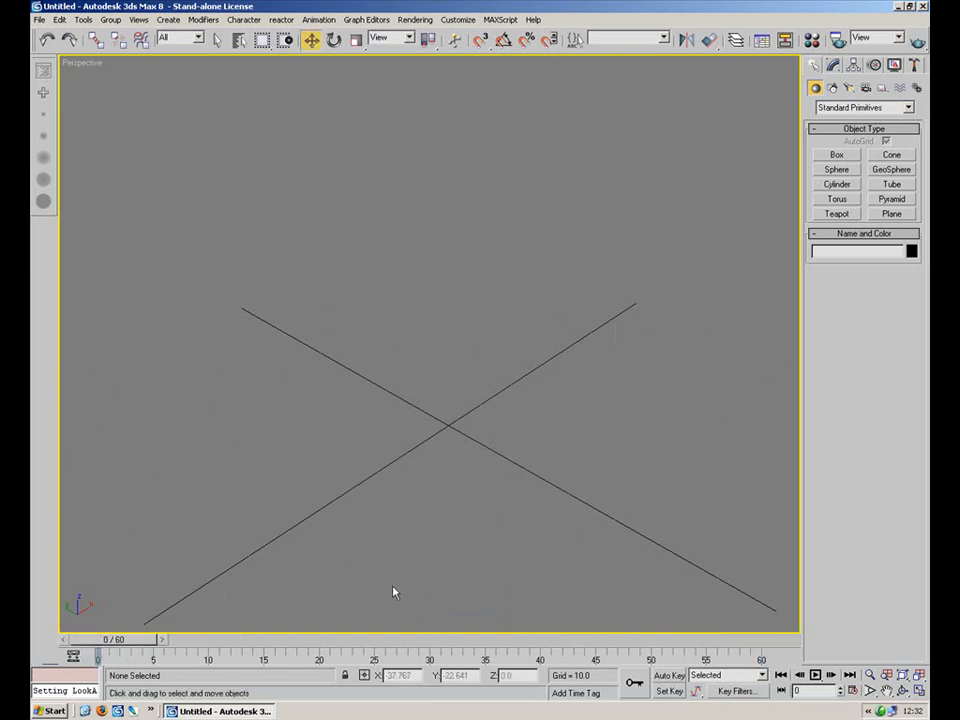
Create a box about 40 by 40 units in the viewport with a height of about 37.
left_click(836, 155)
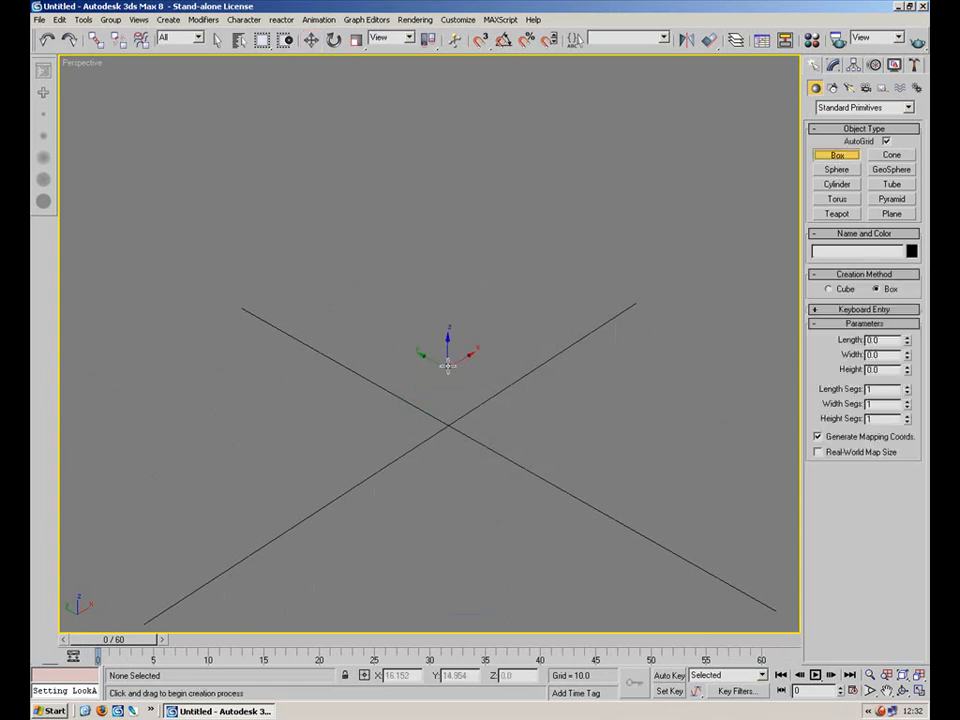
left_click_drag(449, 346, 454, 519)
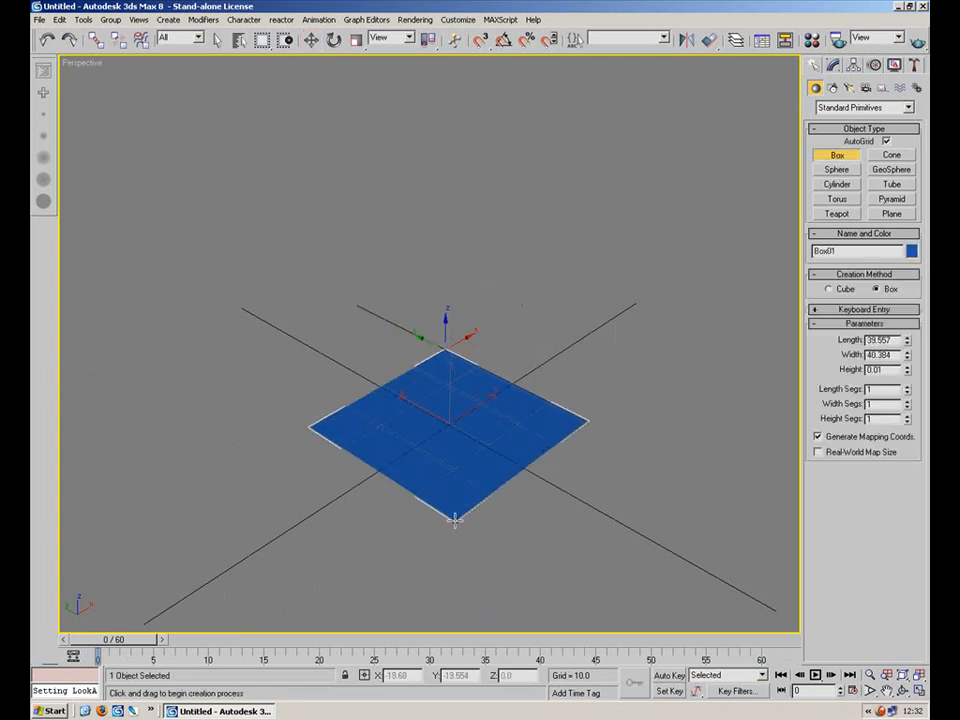
left_click(429, 357)
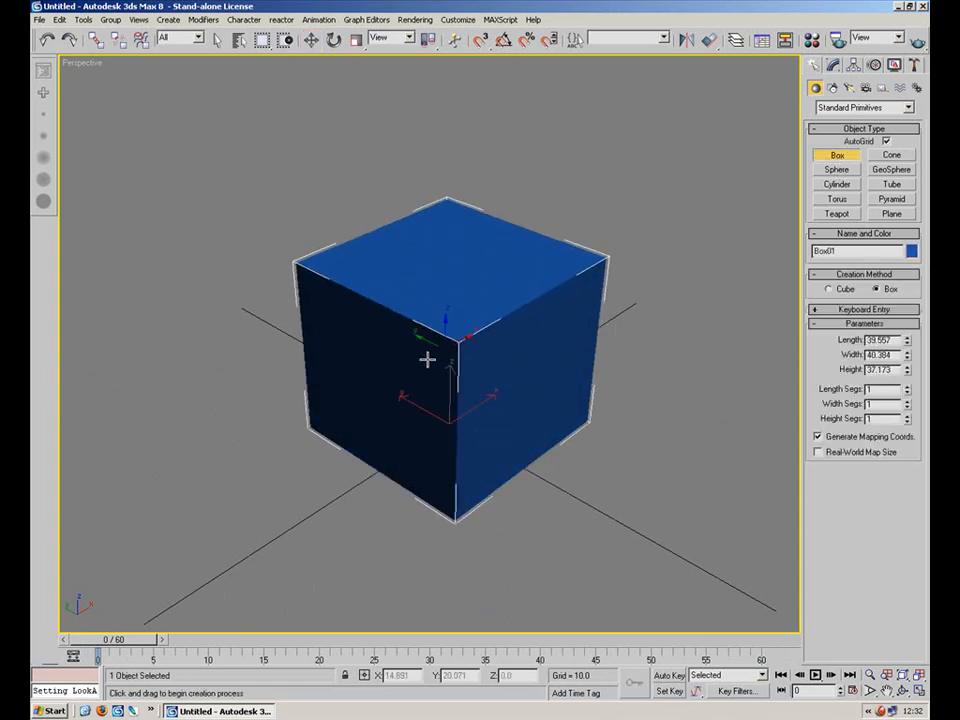
Turn on Auto Key and, at frame 30, move the box upward about 60 units.
left_click(312, 42)
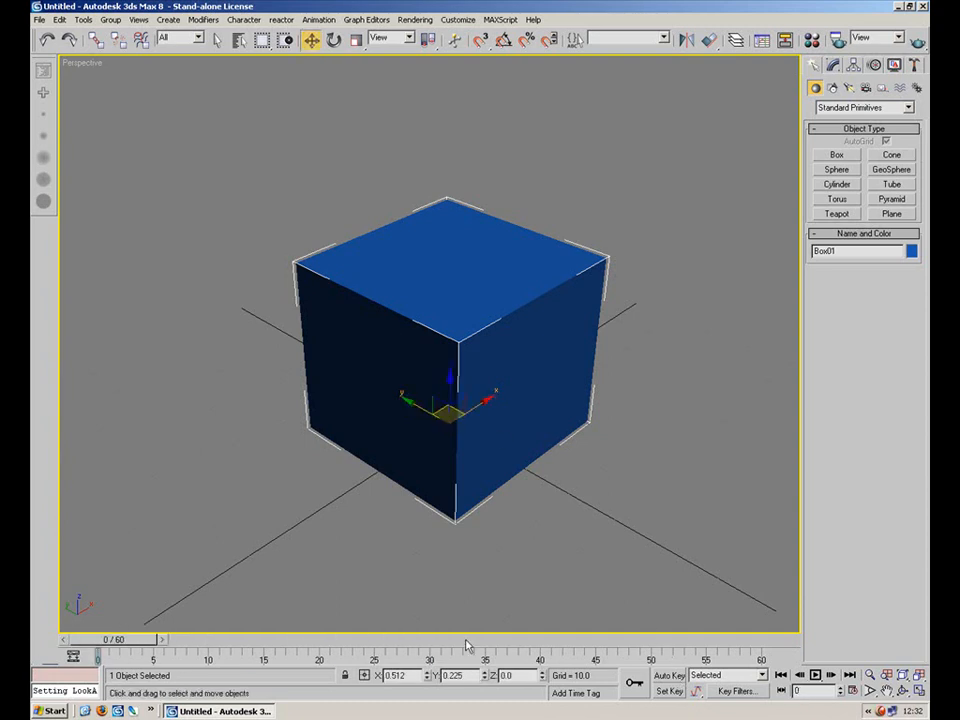
left_click(669, 676)
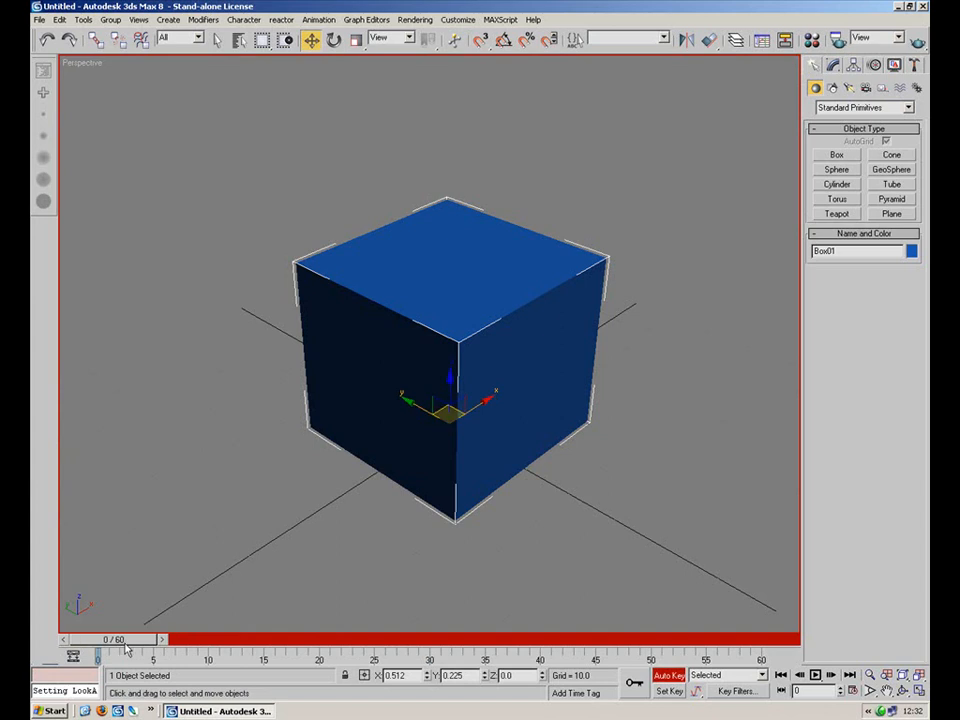
left_click_drag(161, 638, 457, 627)
key("w")
left_click_drag(450, 386, 461, 101)
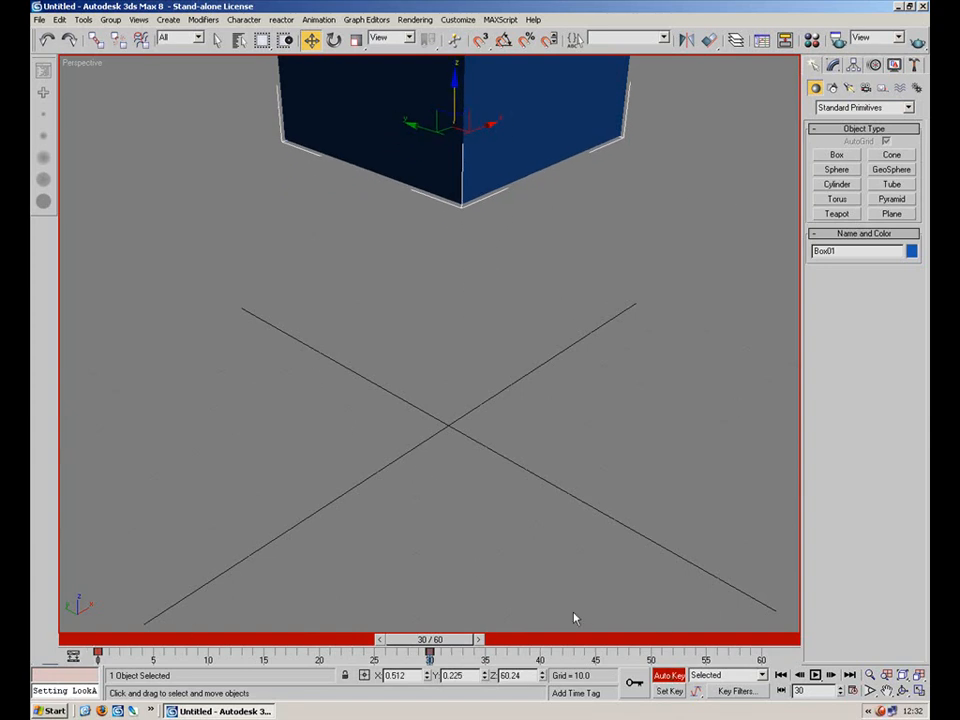
Play and scrub through the timeline to preview the box's movement.
left_click_drag(445, 643, 419, 641)
key("w")
left_click_drag(97, 655, 761, 651, "shift")
left_click_drag(440, 641, 760, 650)
left_click(815, 675)
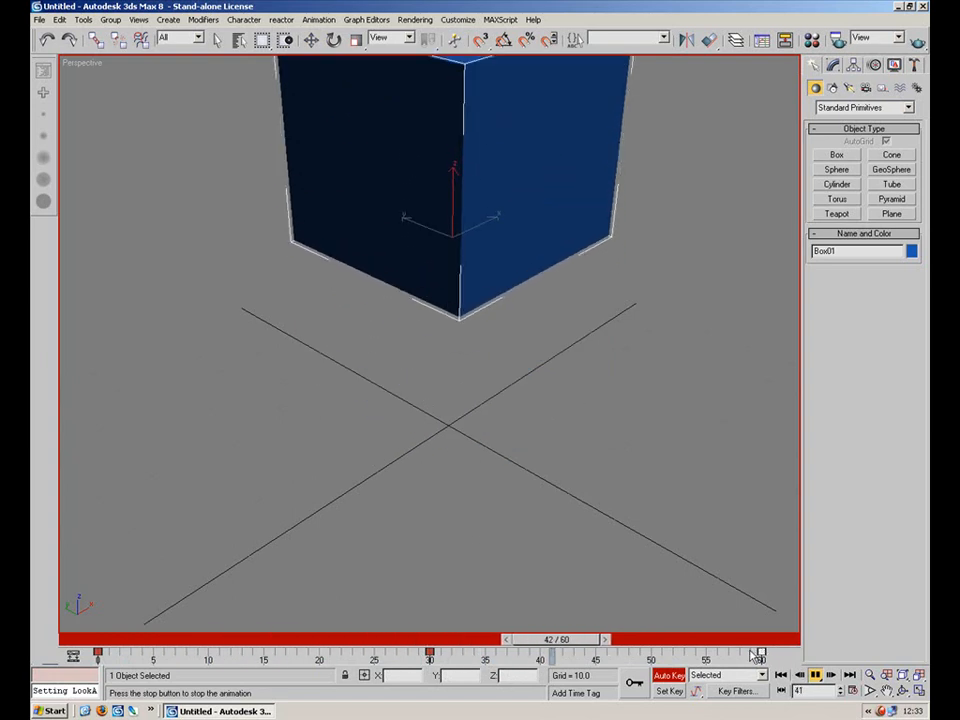
left_click_drag(446, 645, 476, 641)
left_click_drag(758, 656, 706, 660)
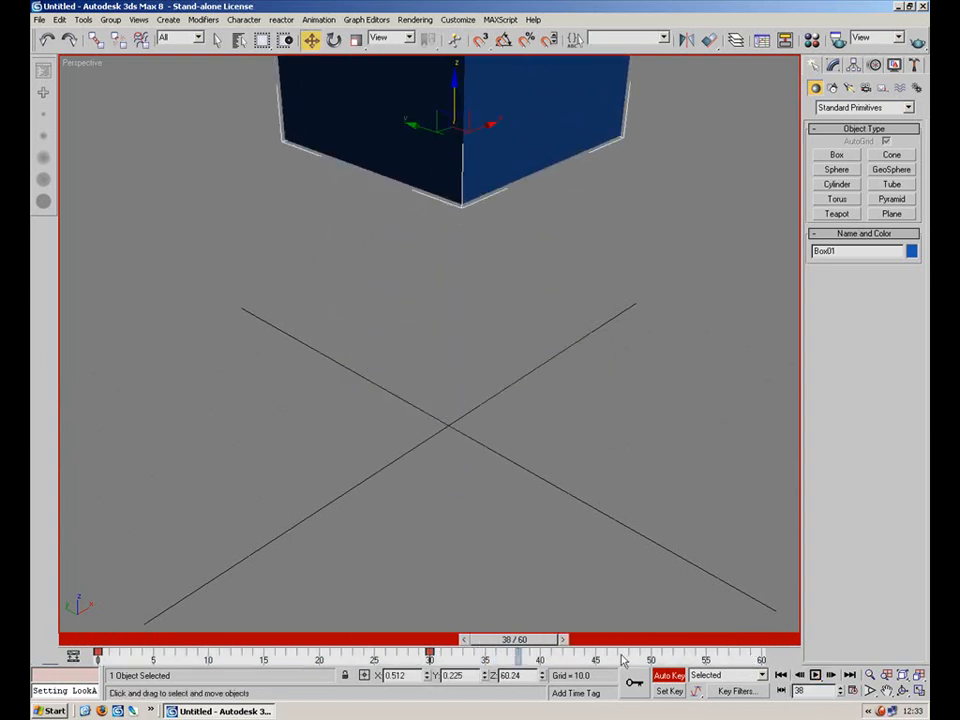
left_click_drag(530, 648, 713, 641)
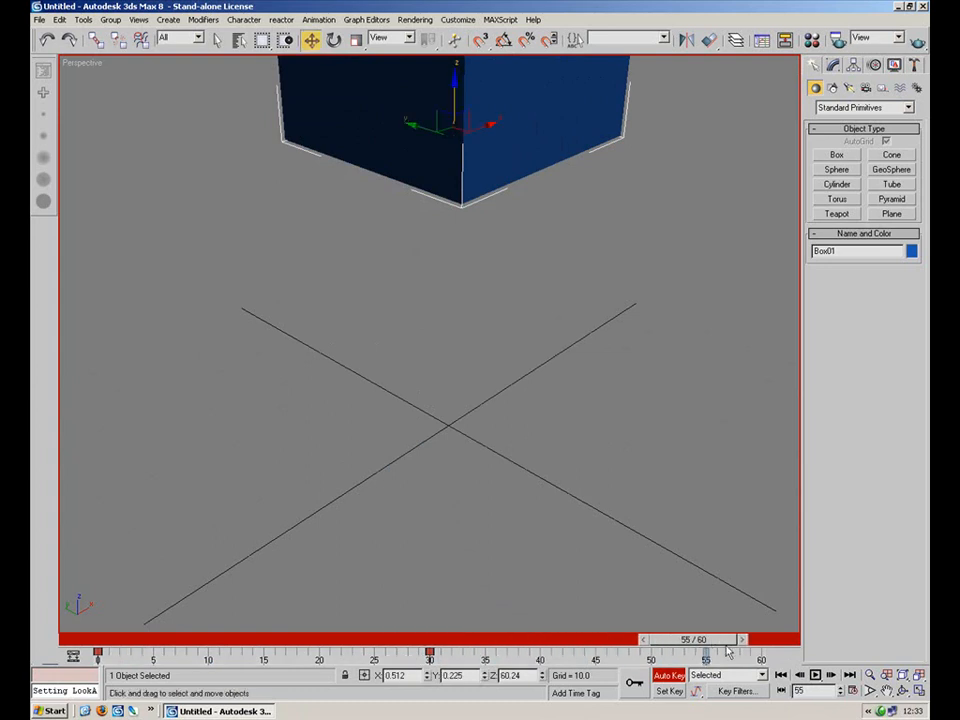
right_click(719, 646)
left_click_drag(477, 312, 344, 480)
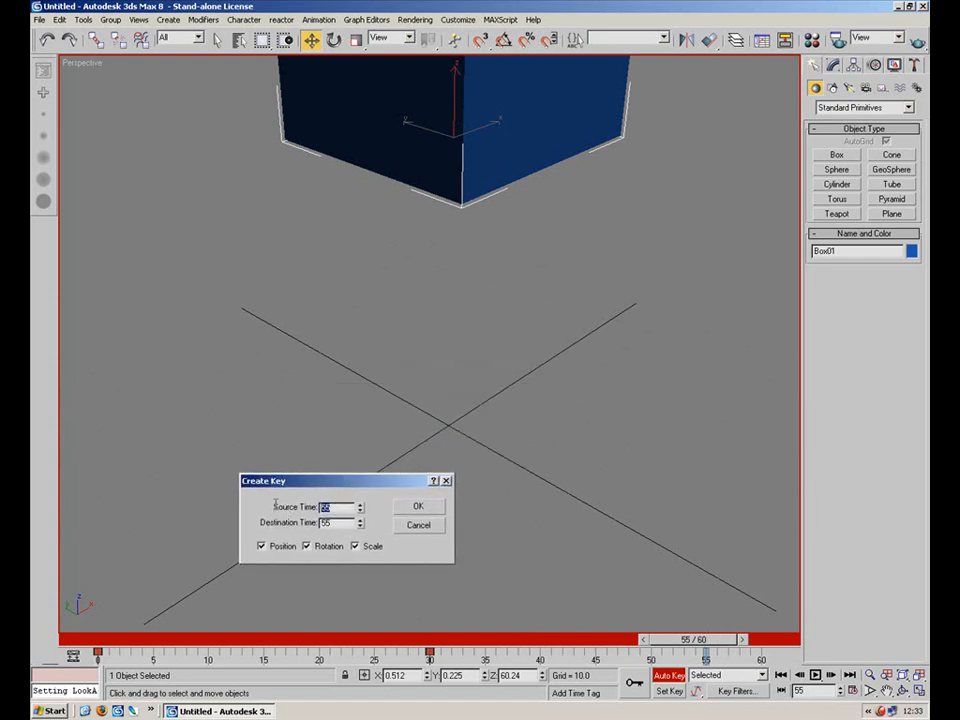
type("0")
left_click(416, 527)
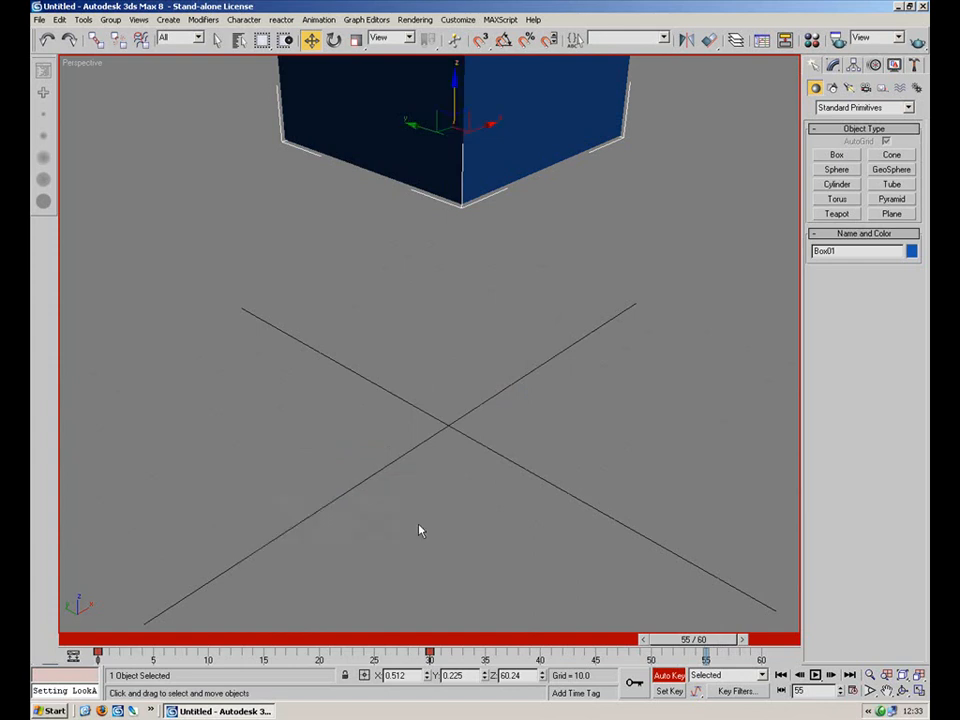
At frame 30, rotate the box and apply a uniform scale to it.
left_click_drag(700, 640, 405, 643)
key("w")
left_click_drag(452, 400, 375, 230)
left_click(333, 39)
left_click(355, 39)
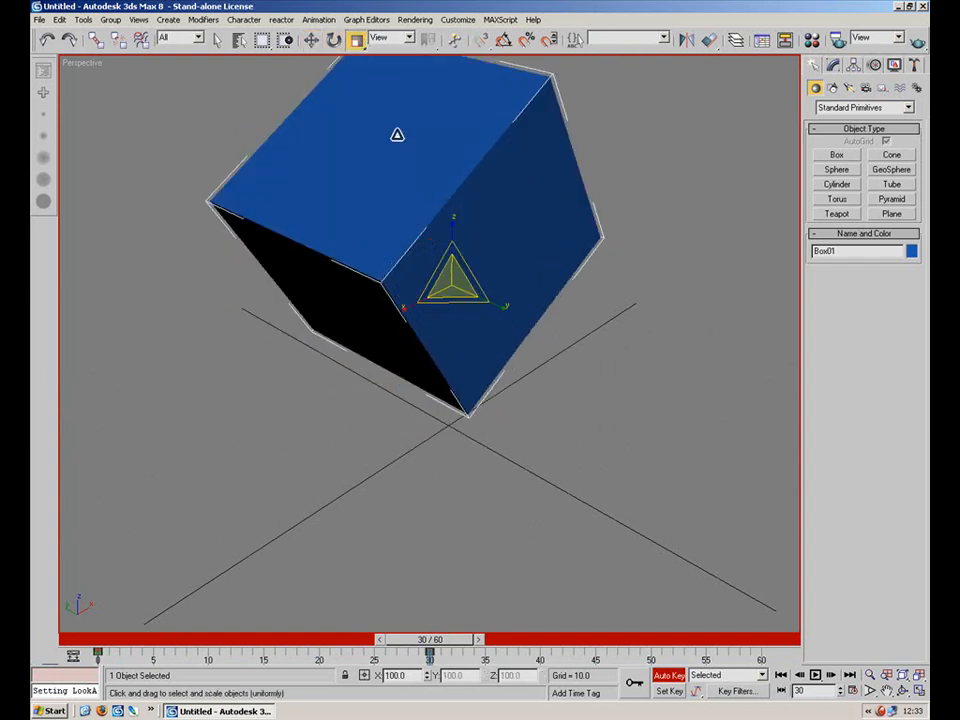
left_click_drag(450, 274, 452, 362)
At frame 60, create position and scale keys copied from frame 0, excluding rotation.
left_click_drag(445, 640, 776, 648)
right_click(767, 640)
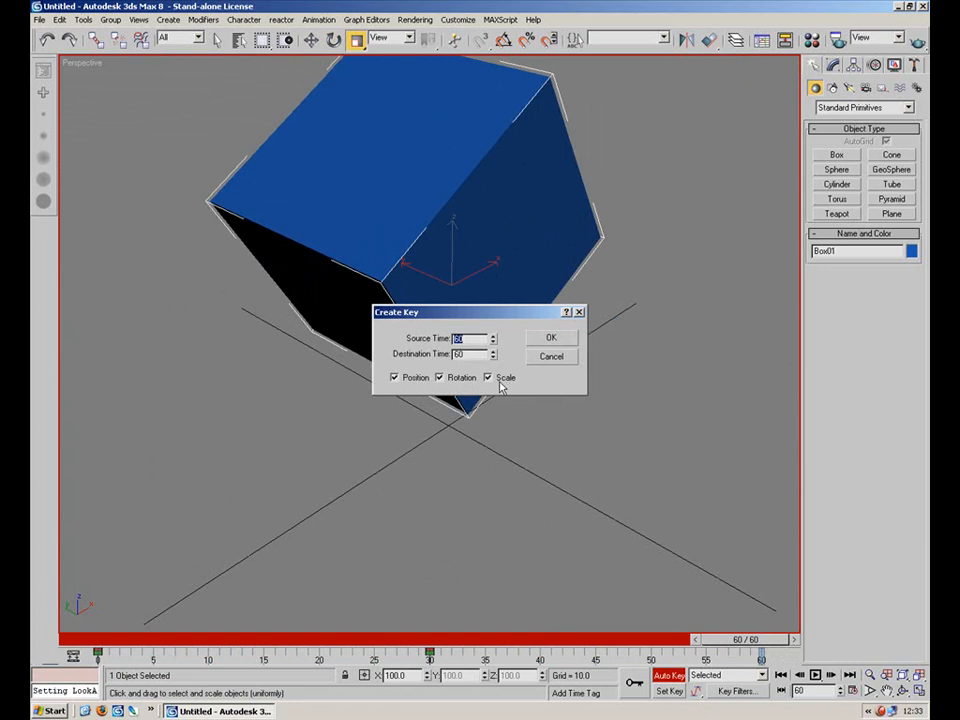
left_click(443, 379)
left_click(555, 338)
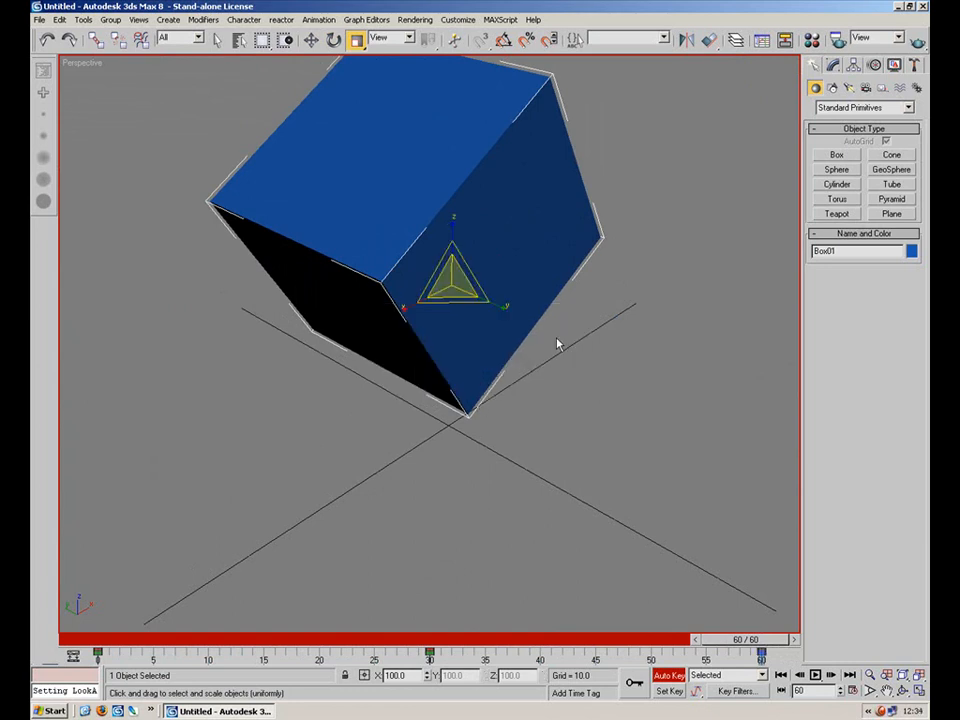
mouse_move(762, 639)
left_mouse_down()
mouse_move(198, 639)
mouse_move(716, 633)
mouse_move(770, 646)
left_mouse_up()
key("r")
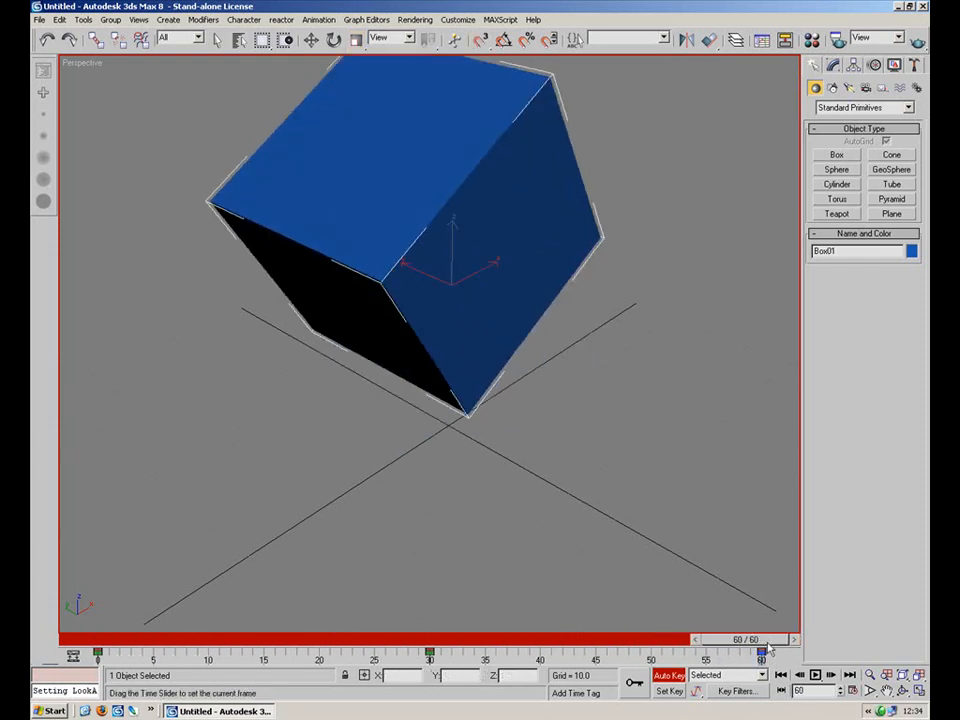
right_click(766, 639)
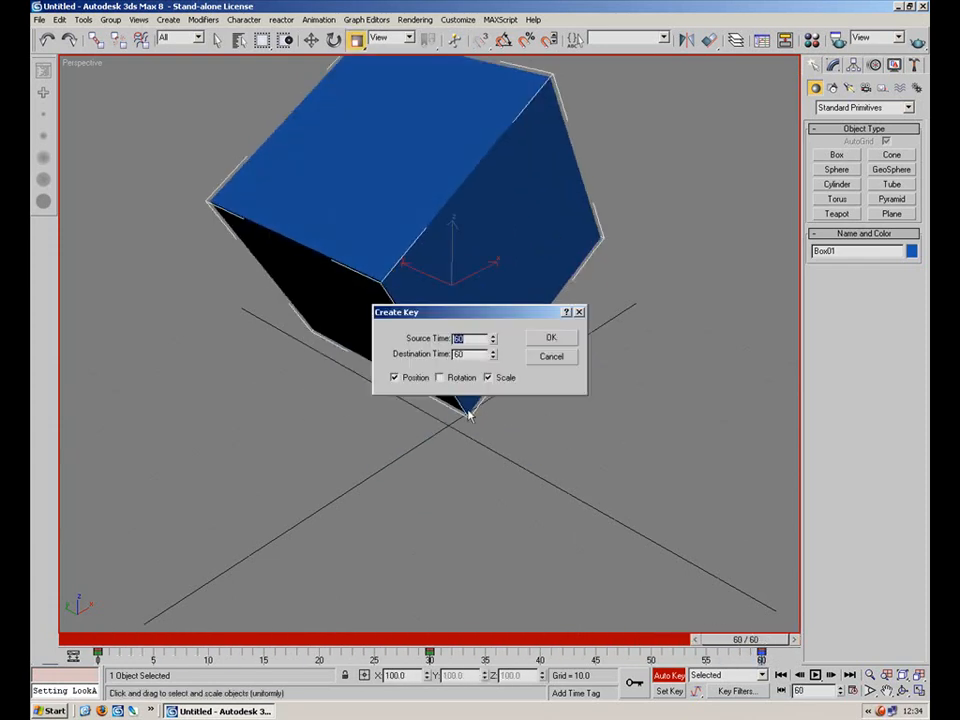
type("0")
left_click(556, 342)
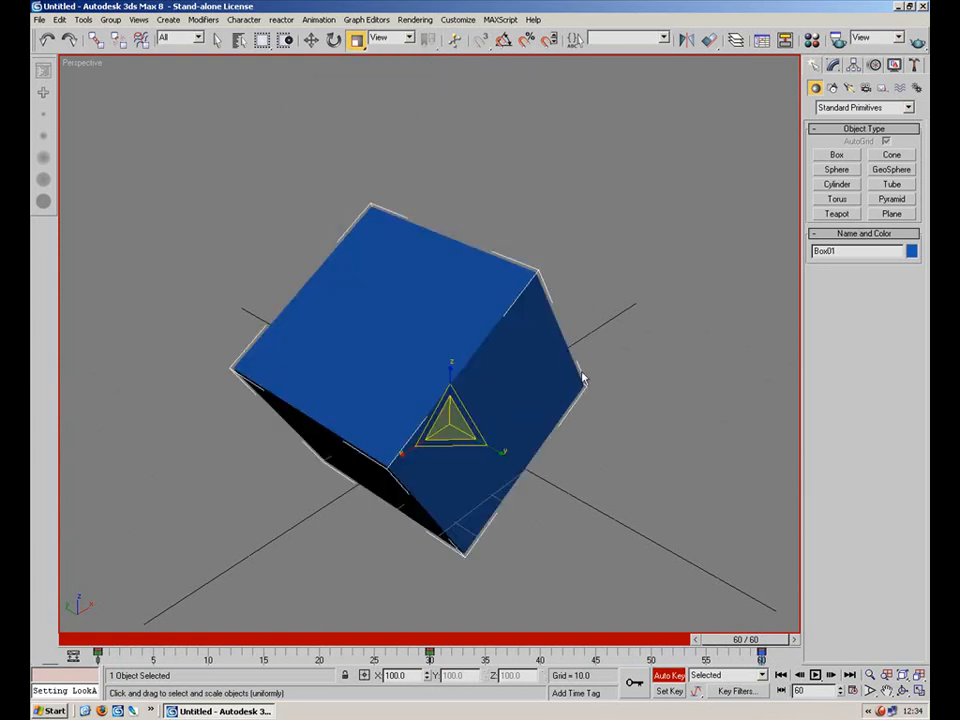
Return to frame 0 and delete the animated box.
left_click_drag(751, 641, 110, 639)
key("r")
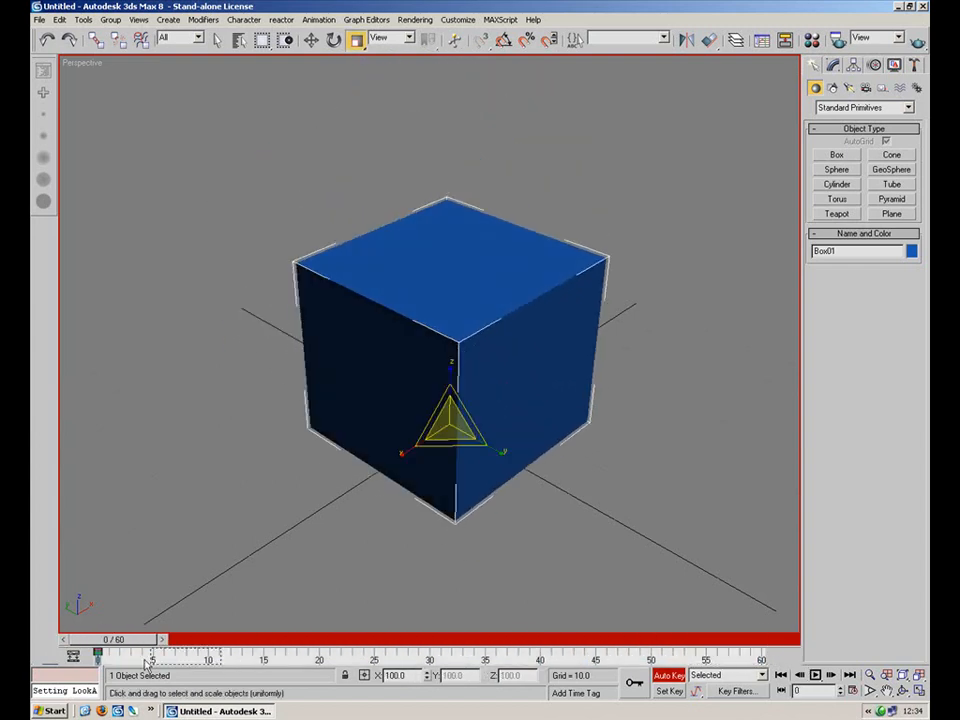
key("Delete")
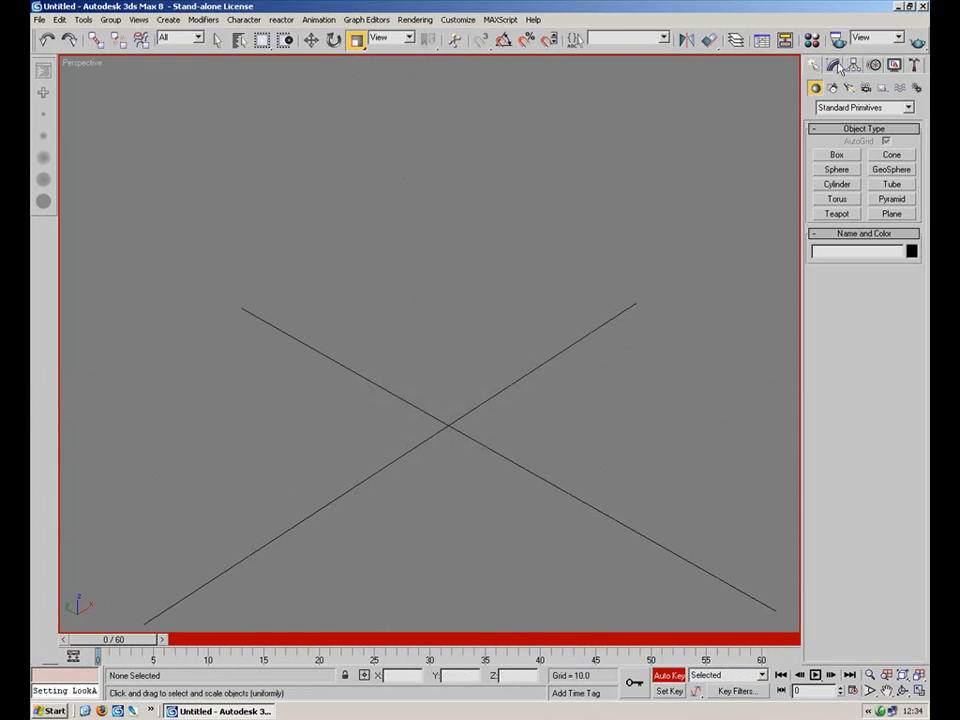
Create a teapot with a radius of about 13 at the grid center.
left_click(891, 184)
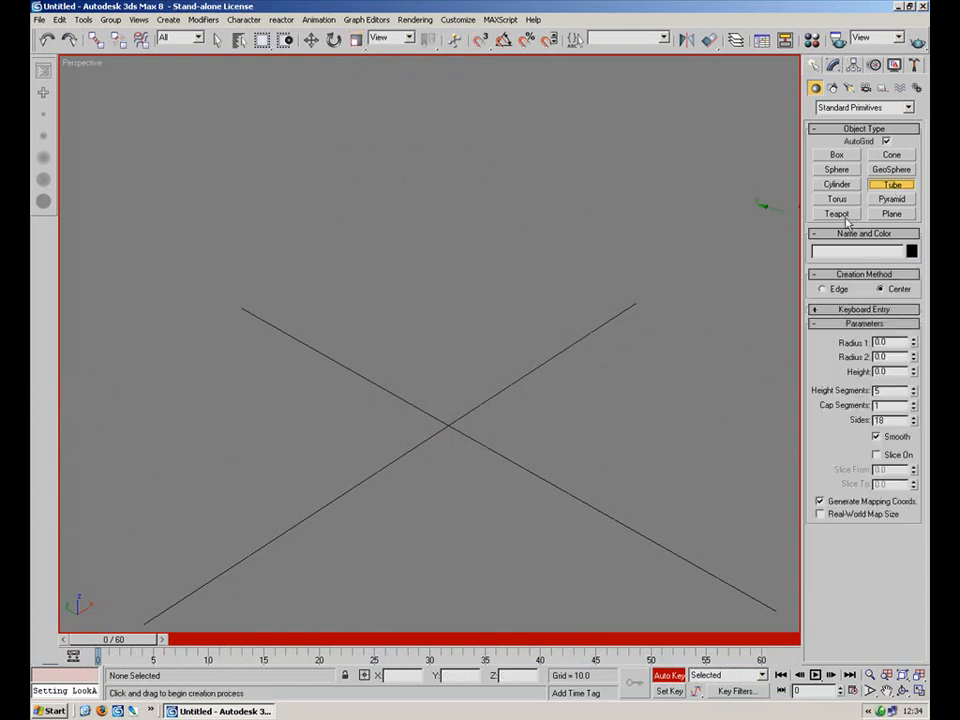
left_click(837, 213)
left_click_drag(451, 425, 515, 435)
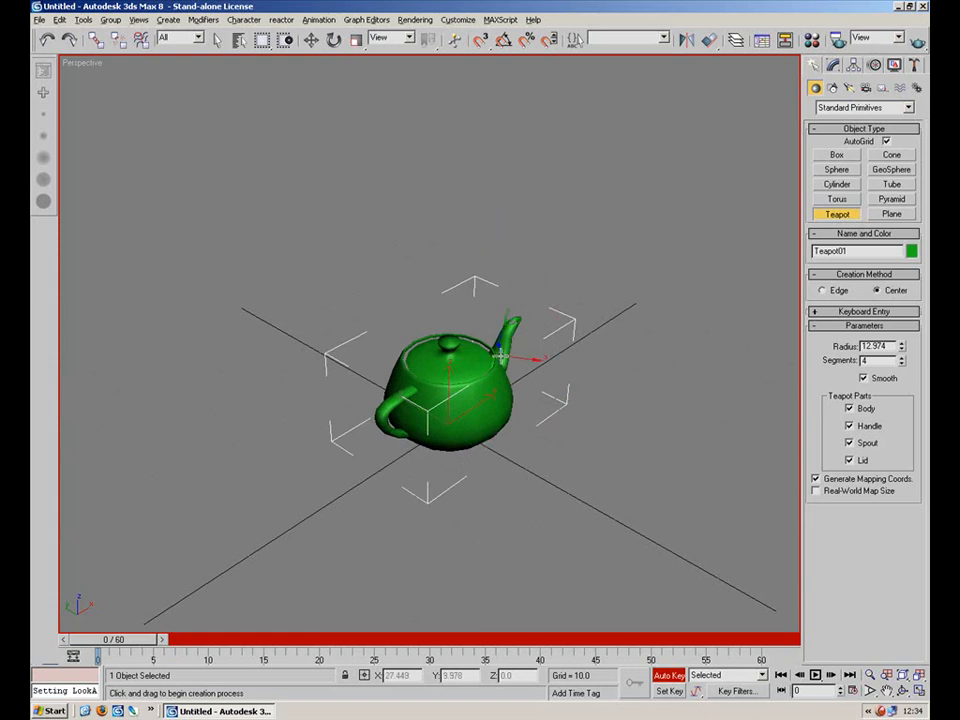
Create a box about 25 by 29 units and about 23 high beside the teapot.
left_click(837, 155)
middle_click_drag(621, 347, 528, 434)
left_click_drag(617, 291, 586, 411)
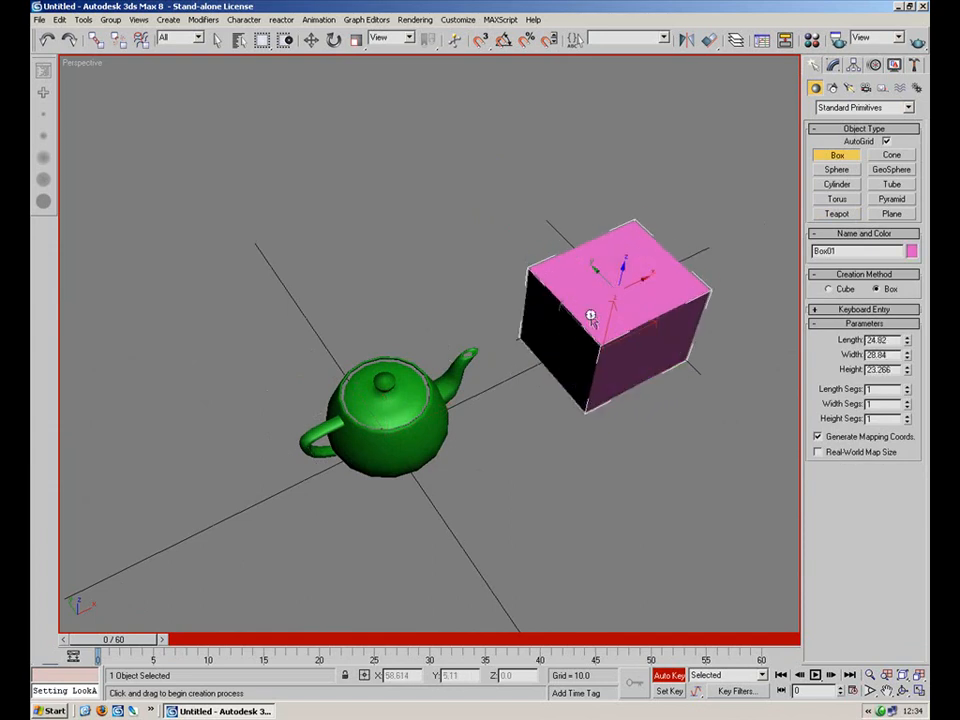
left_click(591, 317)
right_click(342, 226)
left_click(341, 225)
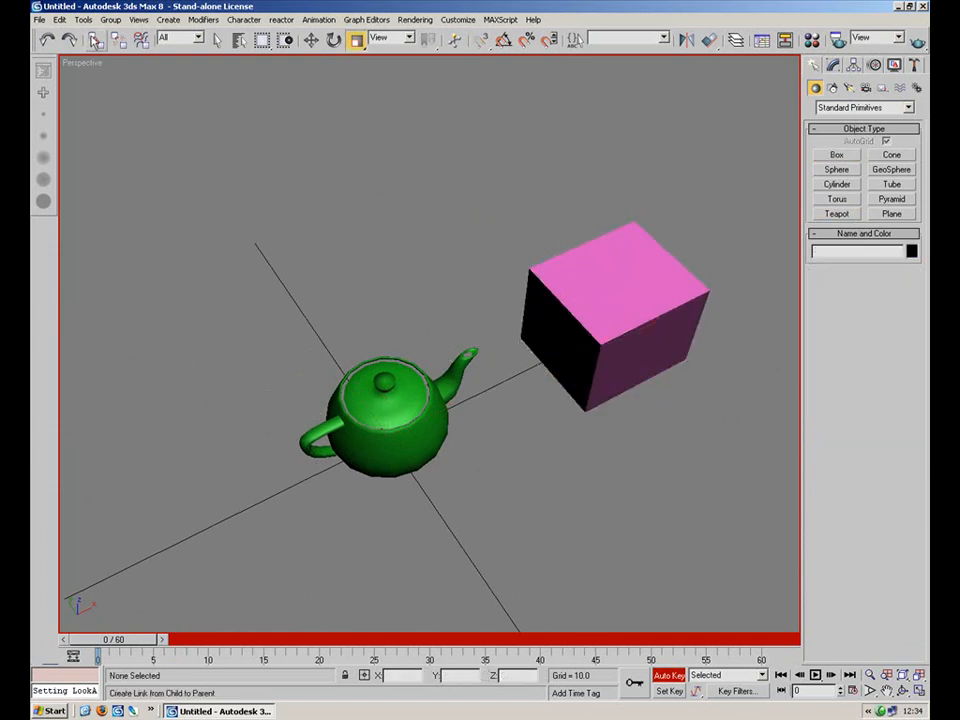
Select the box with the Select and Link tool, then nudge it slightly with the move tool.
left_click(94, 40)
key("c")
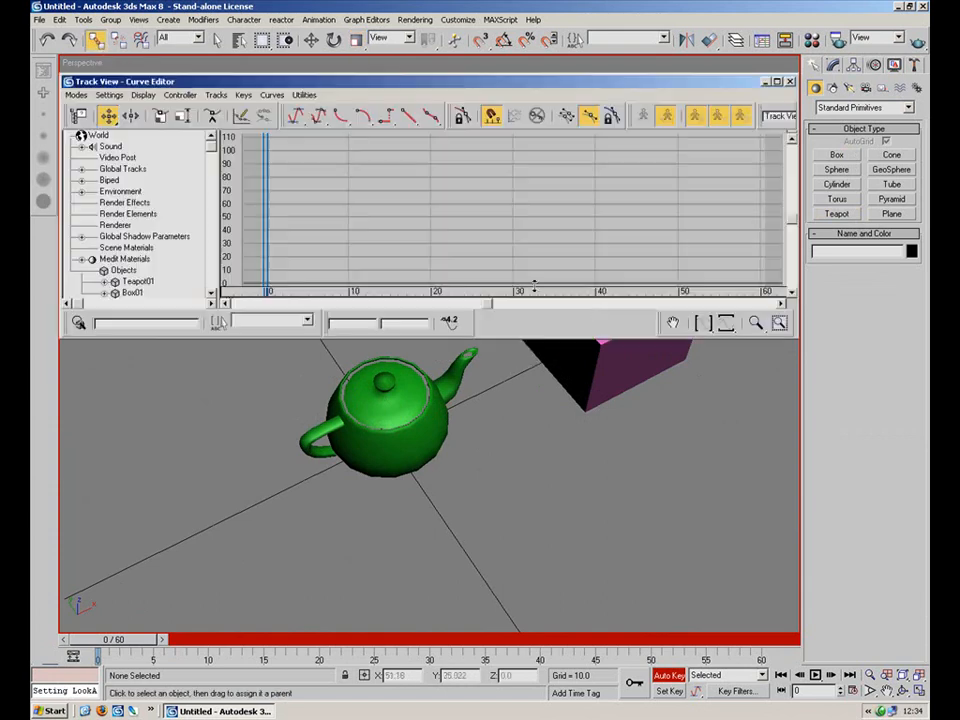
left_click(789, 82)
left_click(612, 330)
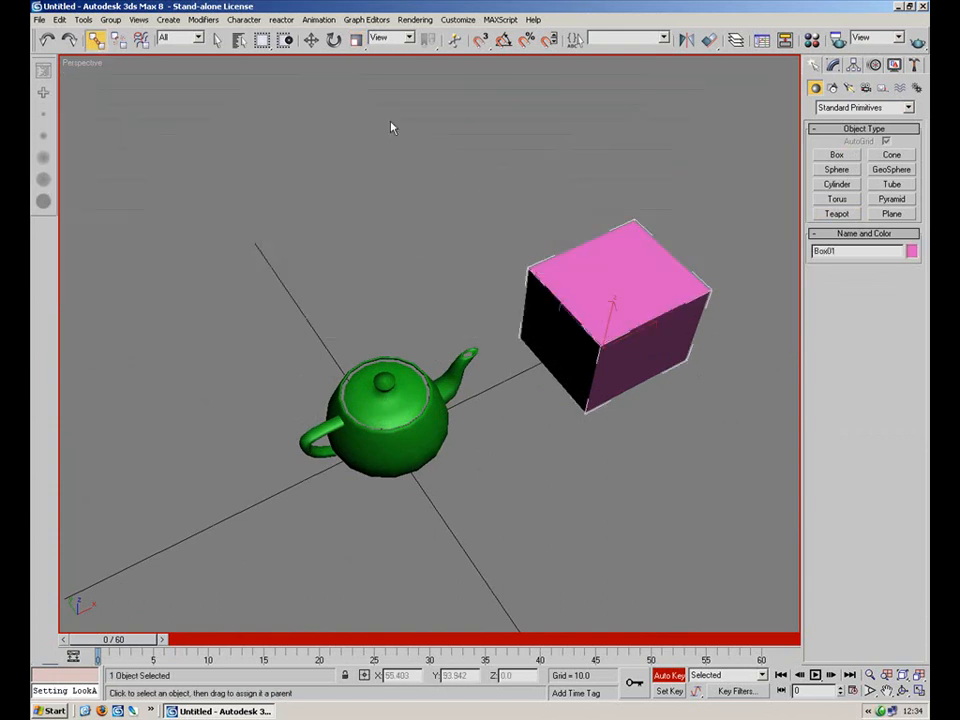
left_click(311, 40)
left_click_drag(574, 323, 558, 309)
left_click(545, 473)
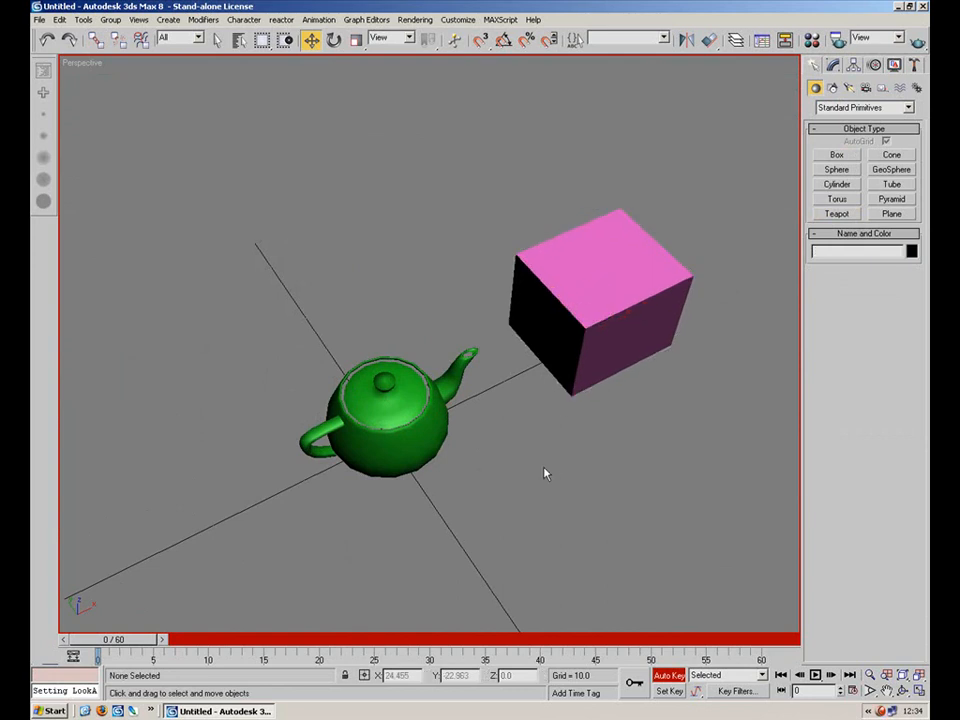
Link the teapot to the box so the box becomes its parent.
left_click(387, 398)
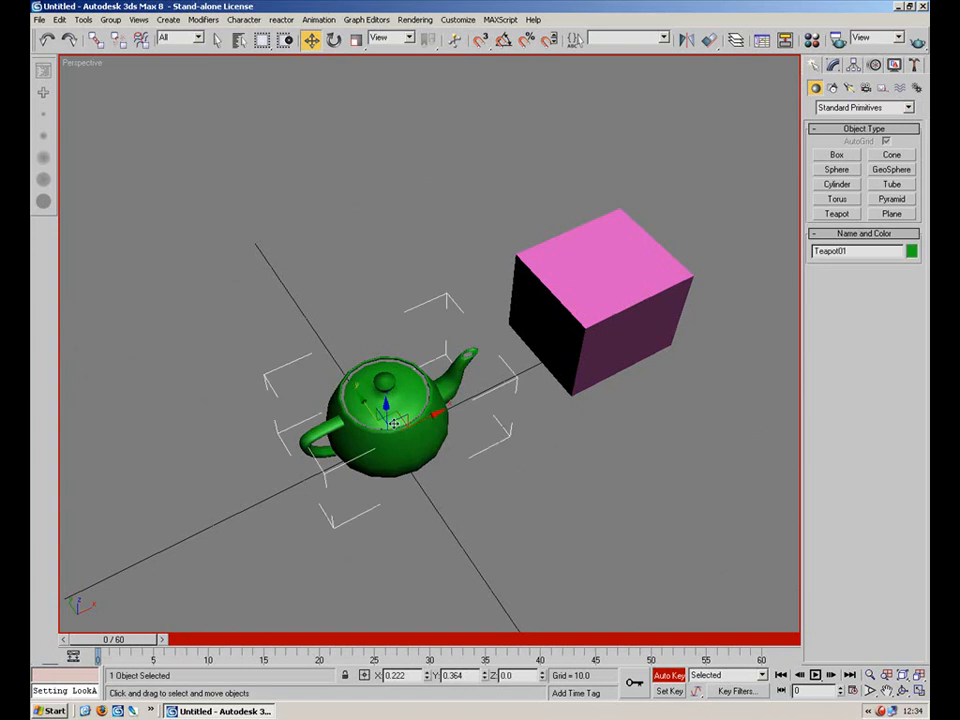
left_click(96, 39)
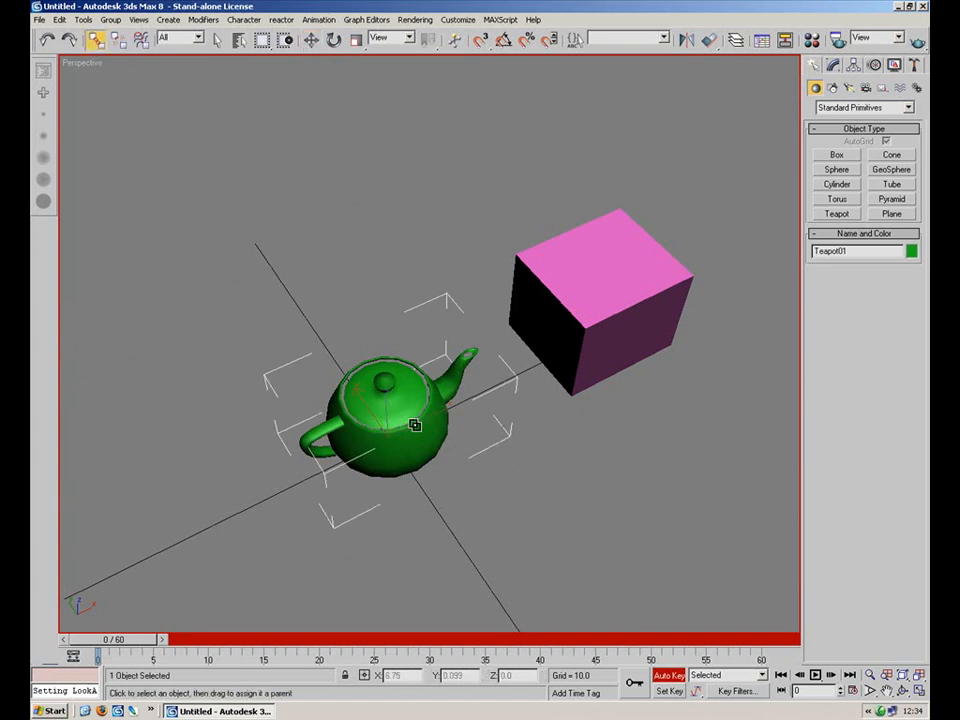
left_click_drag(412, 426, 605, 326)
Select the box and try dragging it to check that the linked teapot follows.
key("ctrl+e")
left_click(790, 81)
left_click(665, 265)
left_click(311, 40)
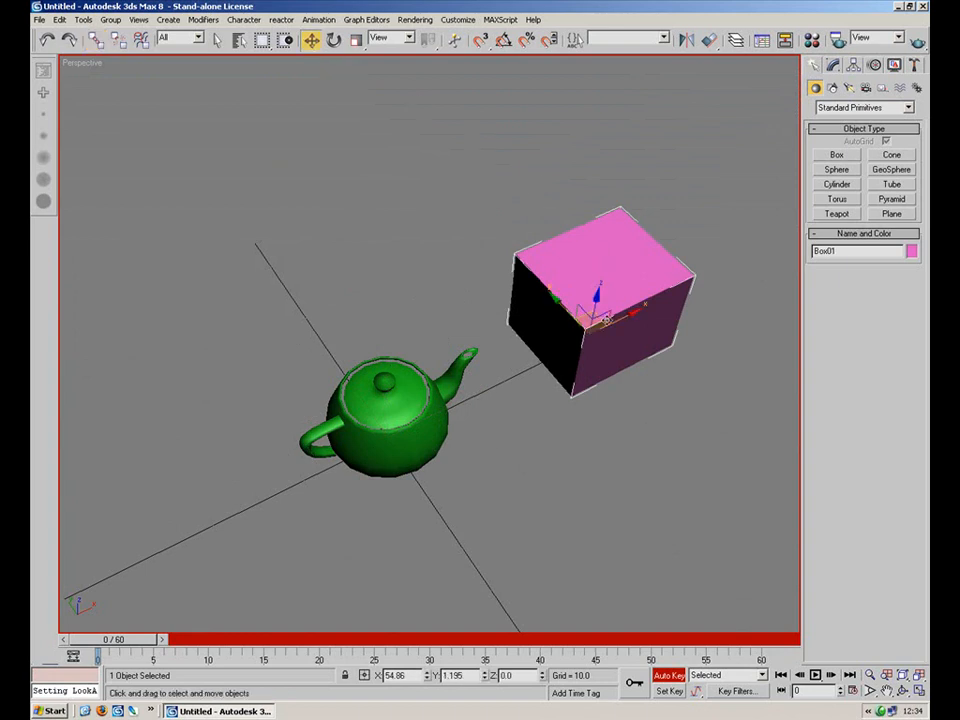
left_click_drag(599, 317, 549, 306)
middle_click_drag(524, 308, 483, 334, "alt")
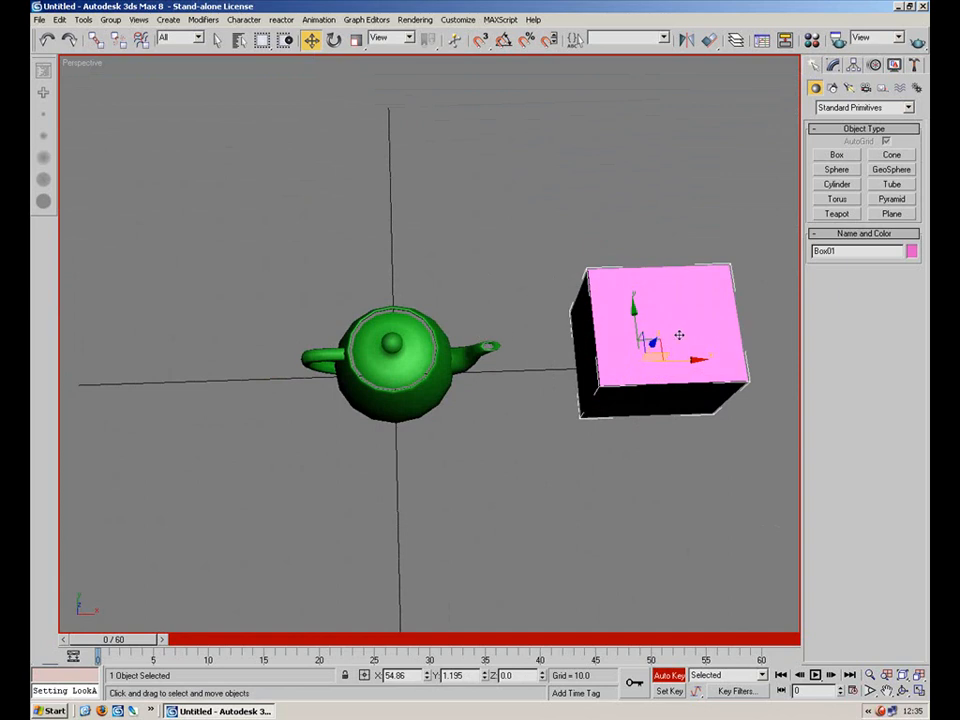
left_click_drag(661, 346, 548, 287)
right_click(548, 290)
Repeatedly try dragging the box in the orbited view, cancelling each move.
left_click(450, 448)
left_click(633, 333)
mouse_move(661, 346)
left_mouse_down()
mouse_move(628, 392)
mouse_move(663, 355)
mouse_move(653, 356)
left_mouse_up()
right_click(651, 360)
middle_click_drag(621, 409, 567, 361, "alt")
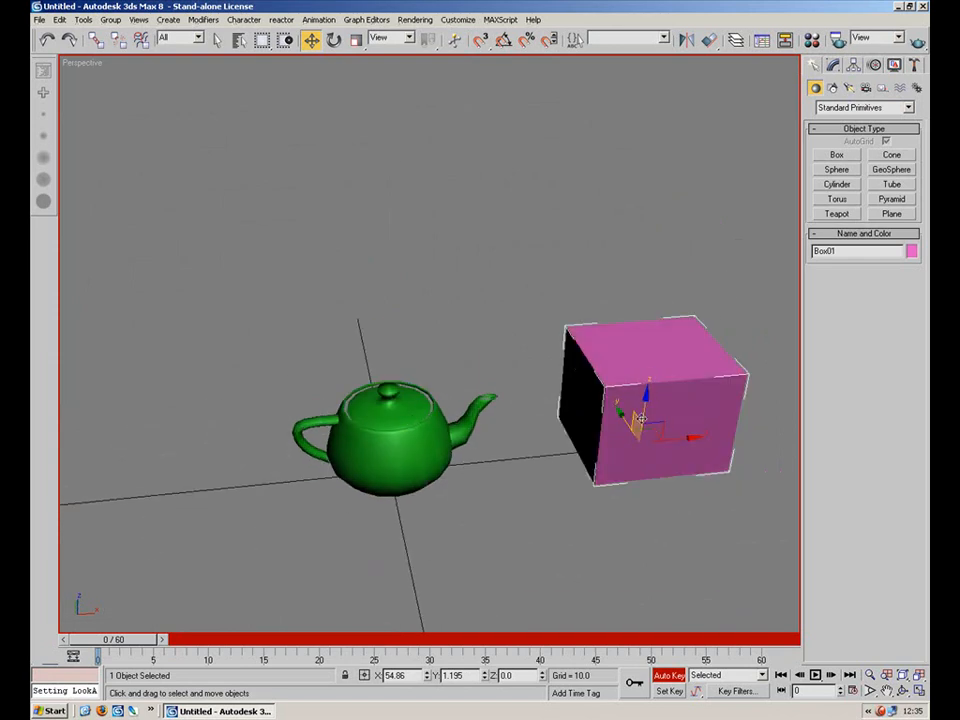
left_click_drag(645, 410, 675, 340)
right_click(675, 340)
left_click_drag(661, 426, 550, 378)
right_click(550, 378)
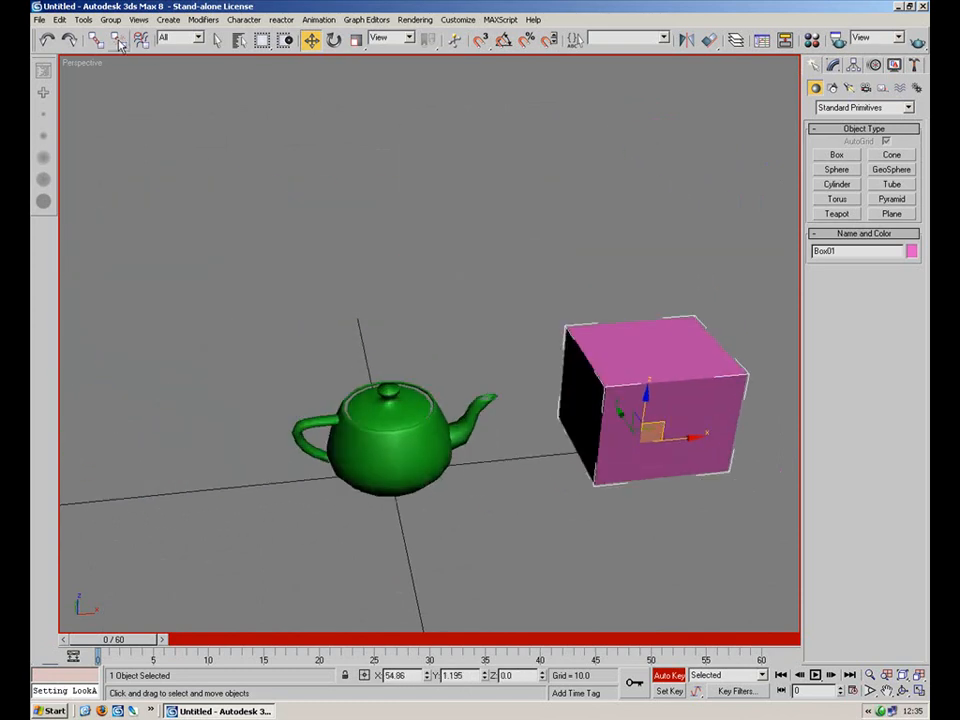
Try rotating the pink box and deleting it, cancelling each rotation and undoing the deletion.
left_click(333, 40)
left_click_drag(611, 403, 553, 265)
right_click(553, 265)
left_click_drag(622, 470, 621, 370)
right_click(583, 428)
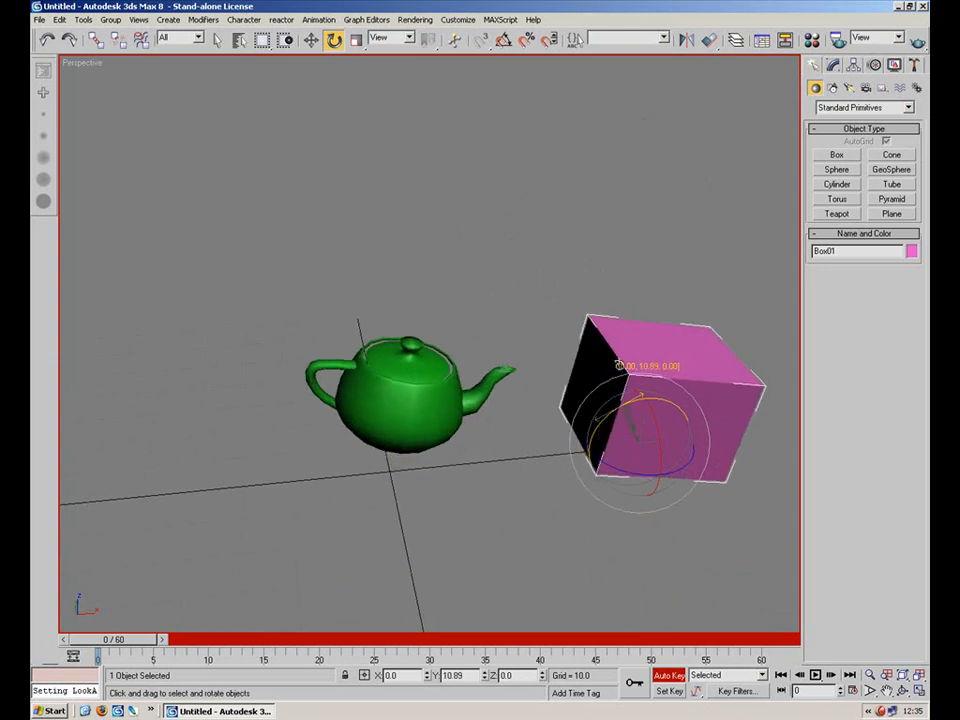
right_click(621, 370)
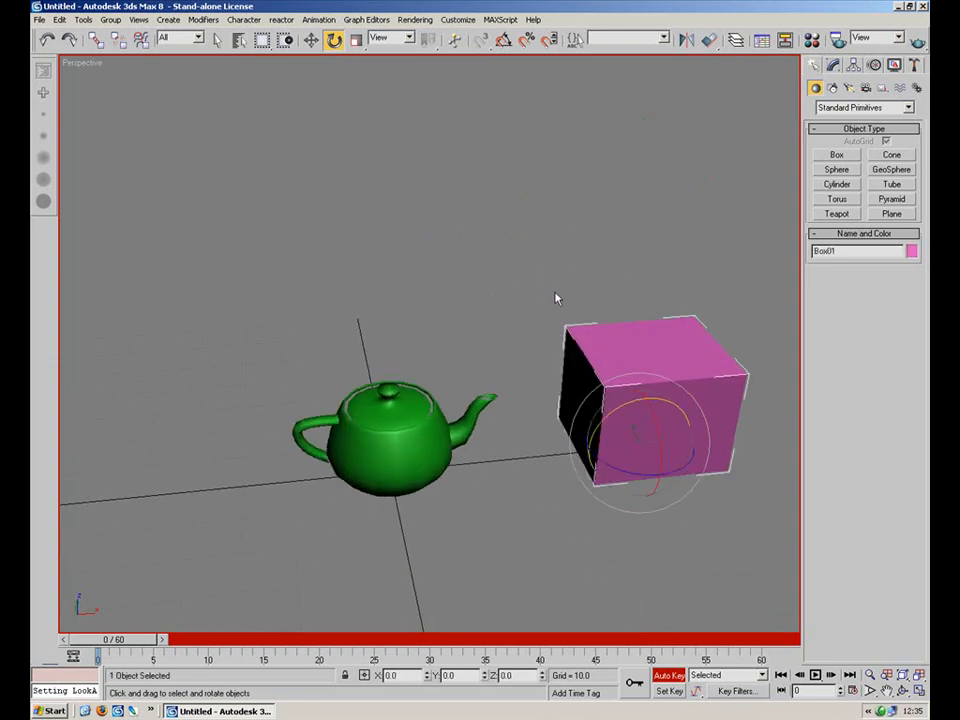
key("Delete")
key("ctrl+z")
Create a second box in front of the pink box, to the right of the teapot.
left_click(335, 384)
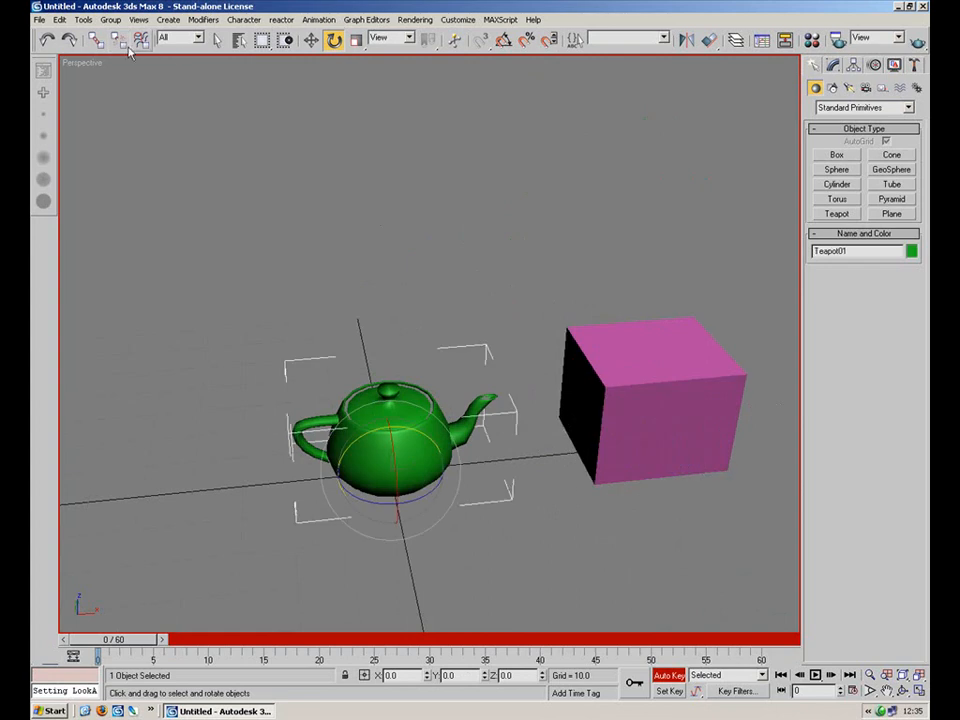
middle_click_drag(460, 365, 474, 227, "alt")
left_click(620, 250)
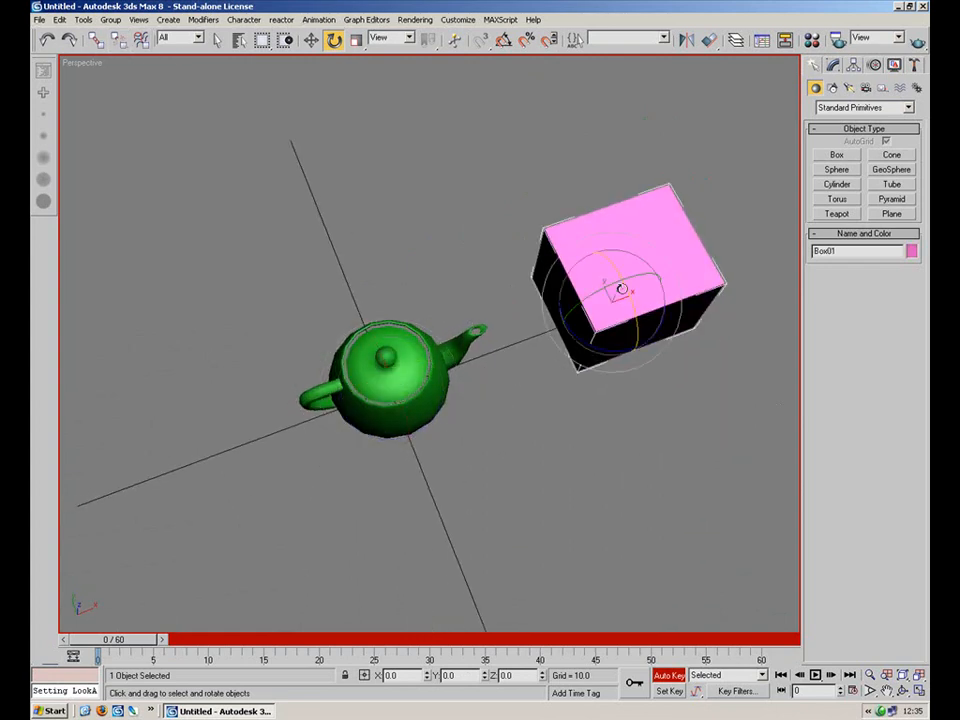
left_click(837, 155)
left_click_drag(660, 465, 596, 574)
left_click(673, 454)
middle_click_drag(499, 497, 476, 413, "alt")
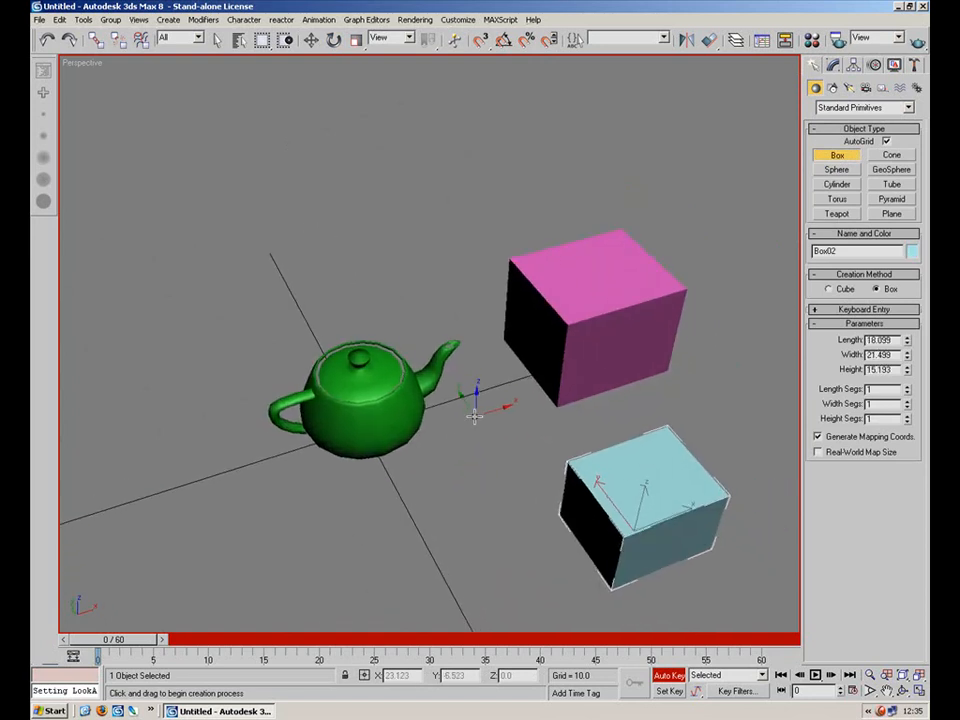
Try rotating the teapot, cancelling the rotation.
key("e")
left_click(376, 393)
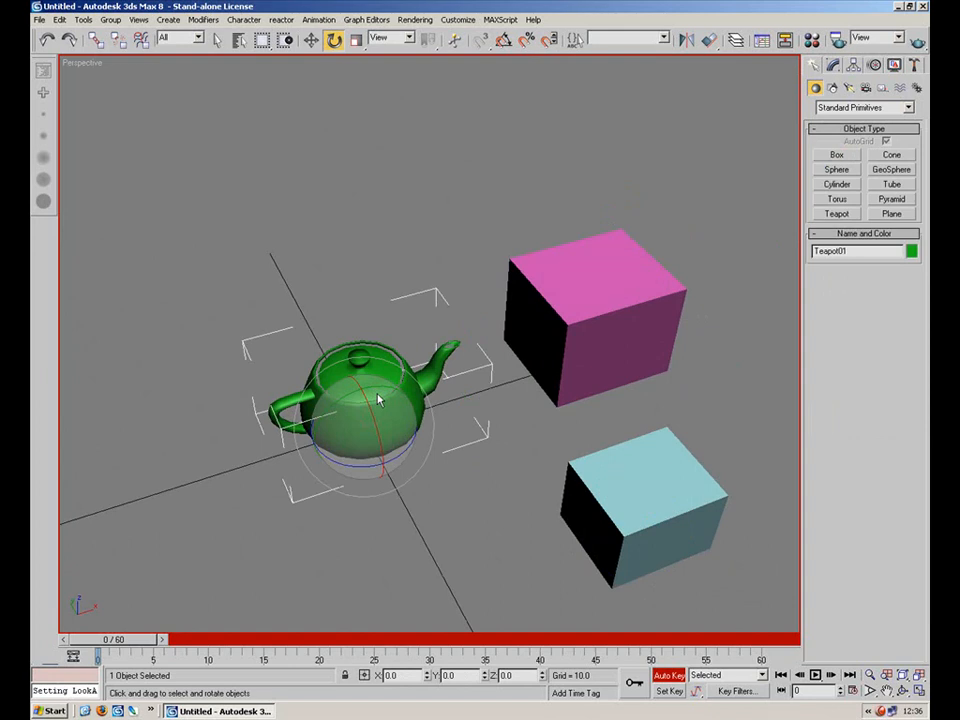
left_click(487, 459)
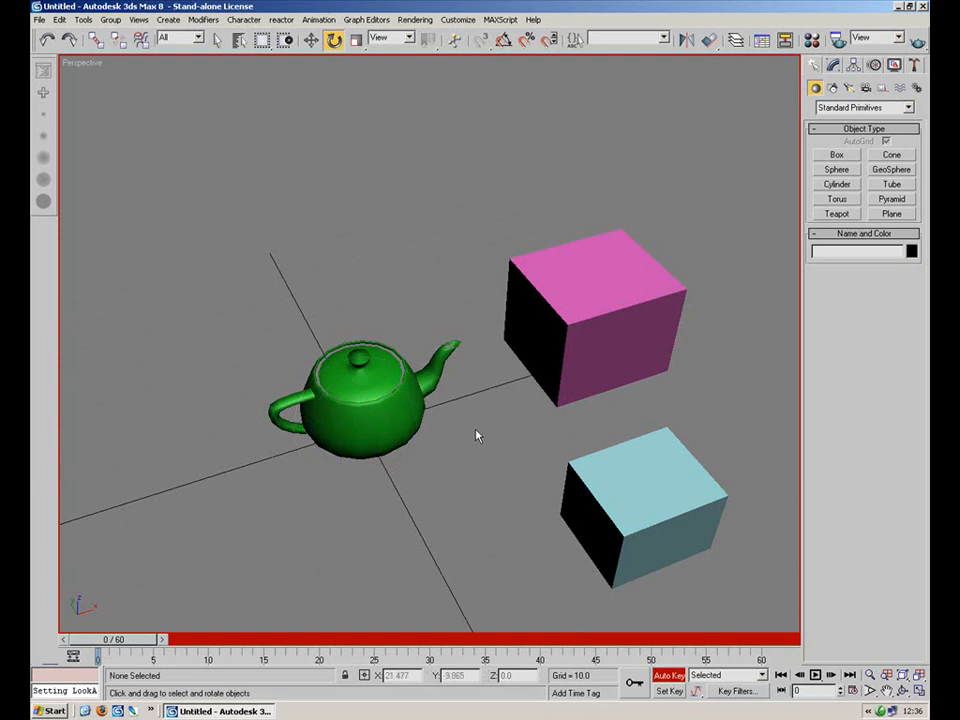
left_click(437, 366)
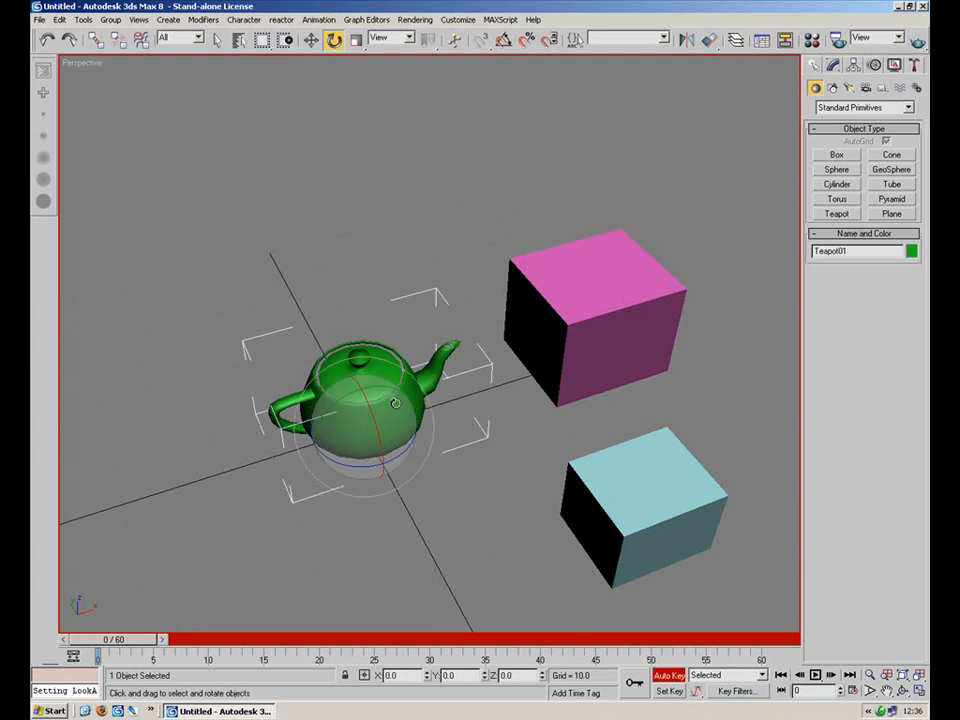
mouse_move(404, 389)
left_mouse_down()
mouse_move(372, 380)
mouse_move(398, 400)
left_mouse_up()
right_click(398, 400)
Try linking the pink box and the teapot again with the Select and Link tool.
left_click(549, 279)
left_click(96, 40)
left_click_drag(551, 300, 380, 412)
left_click(375, 417)
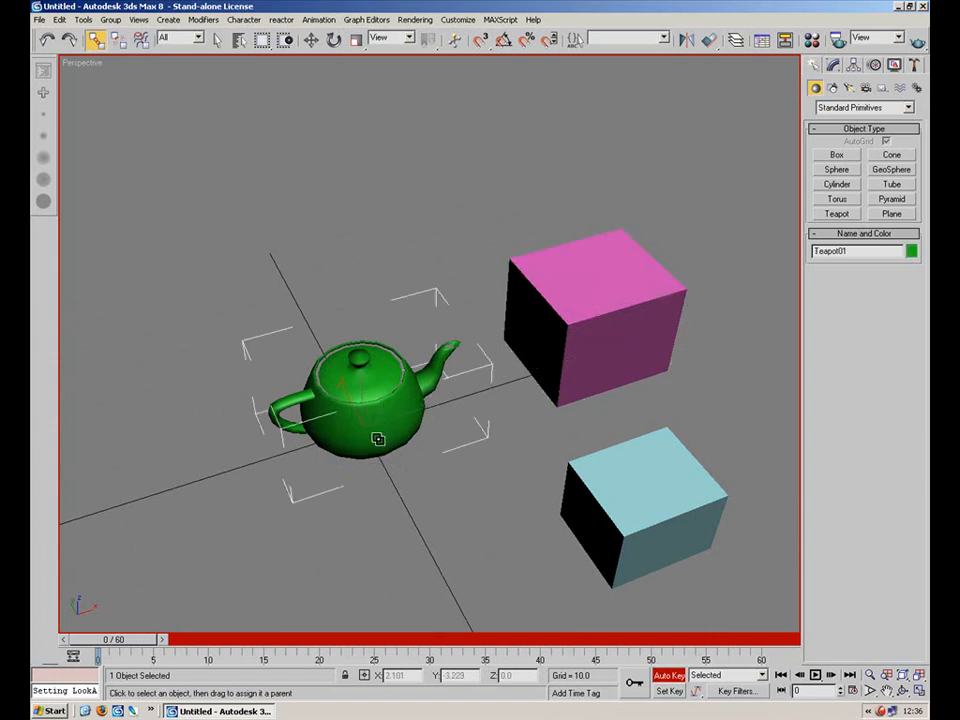
left_click(591, 388)
left_click(583, 336)
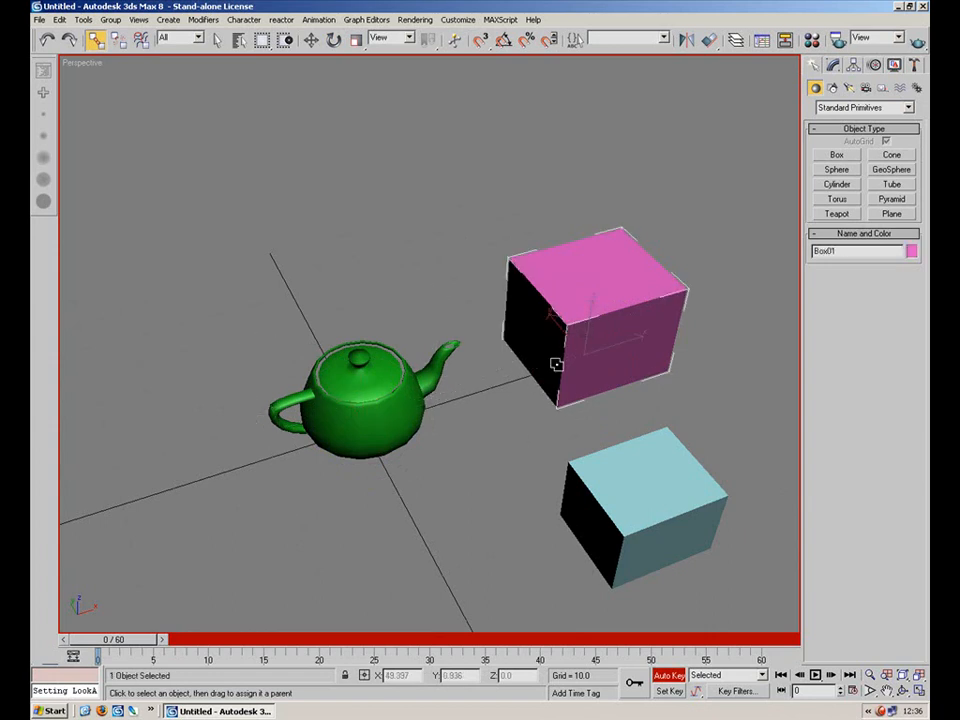
Reposition the cyan box with the move tool in front of the pink box, to the right of the teapot.
left_click(311, 40)
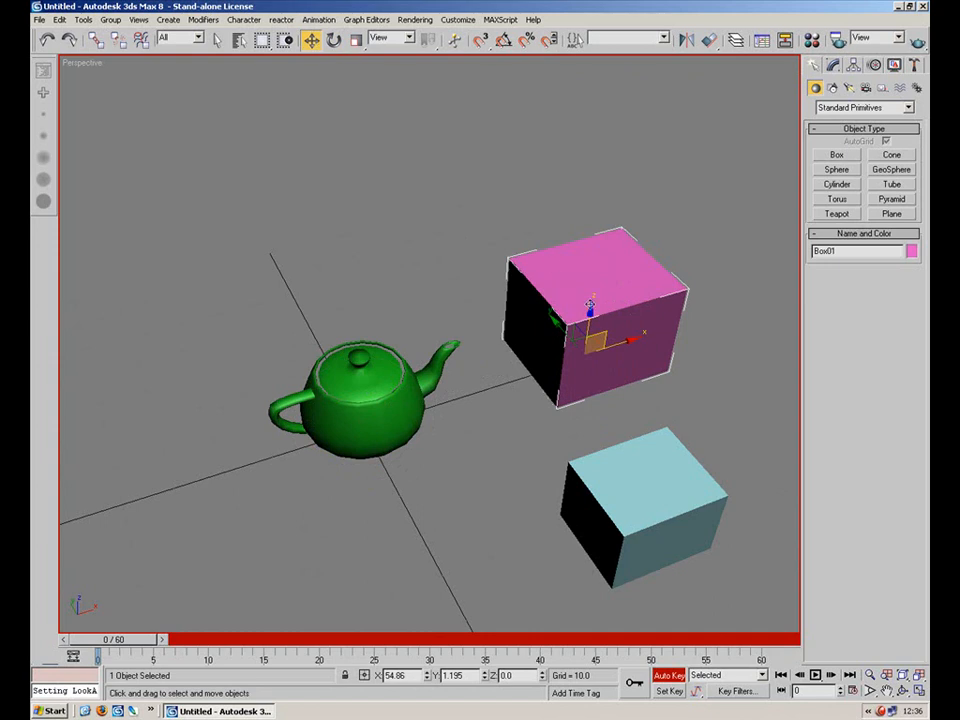
mouse_move(609, 338)
left_mouse_down()
mouse_move(579, 289)
mouse_move(675, 240)
mouse_move(495, 281)
mouse_move(567, 388)
mouse_move(446, 253)
mouse_move(645, 311)
mouse_move(500, 326)
mouse_move(619, 263)
mouse_move(611, 338)
left_mouse_up()
left_click(636, 495)
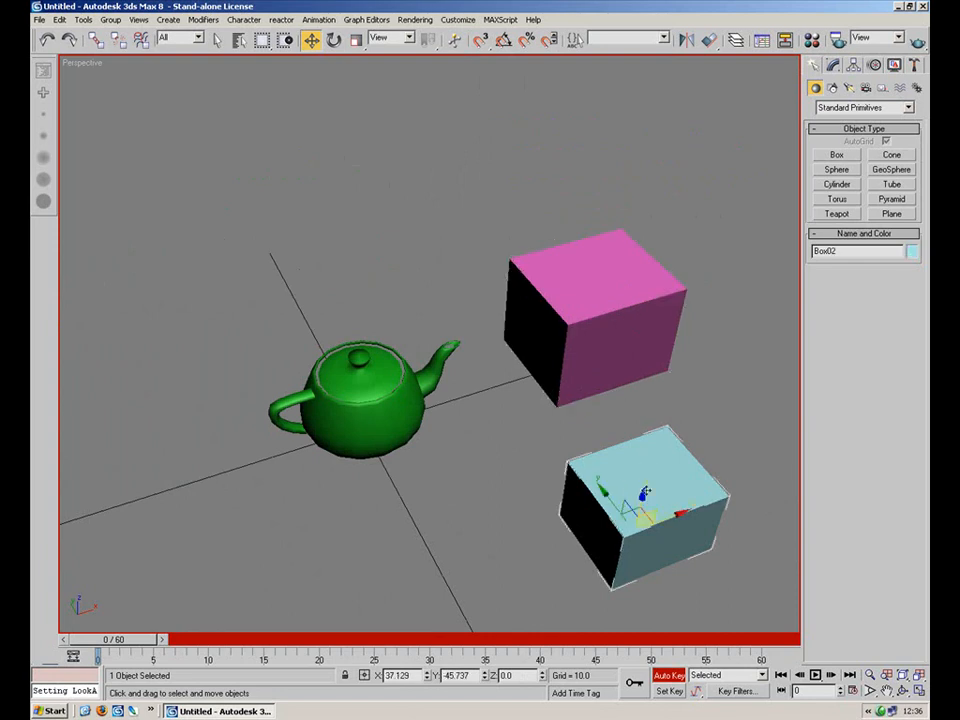
middle_click_drag(634, 444, 603, 451, "alt")
left_click_drag(603, 451, 417, 366)
left_click(370, 265)
left_click(398, 378)
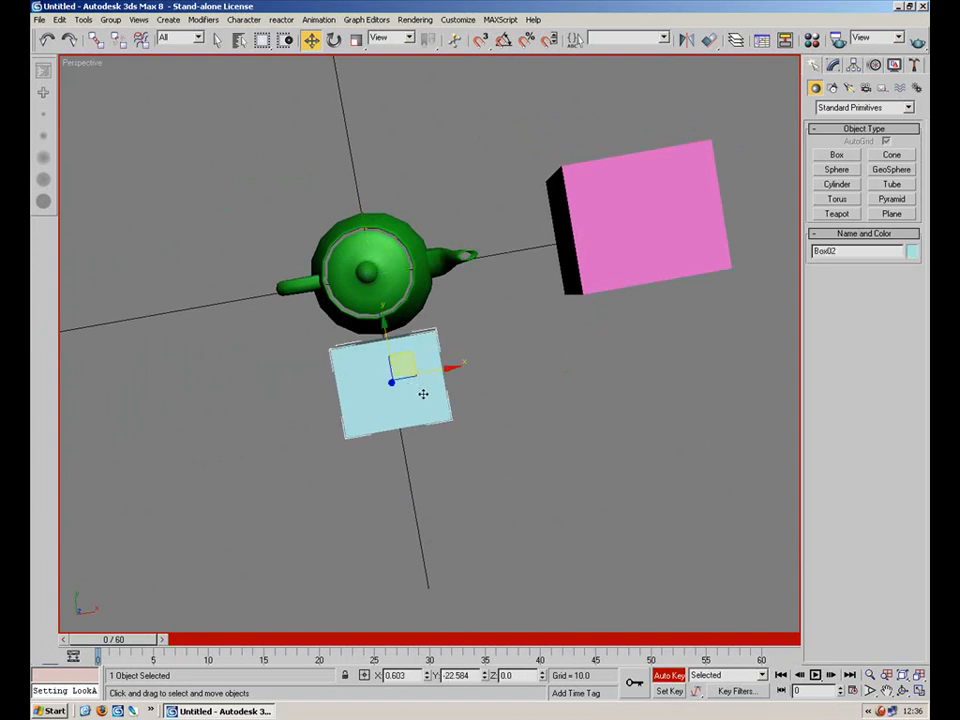
middle_click_drag(433, 349, 475, 332, "alt")
left_click_drag(437, 383, 676, 378)
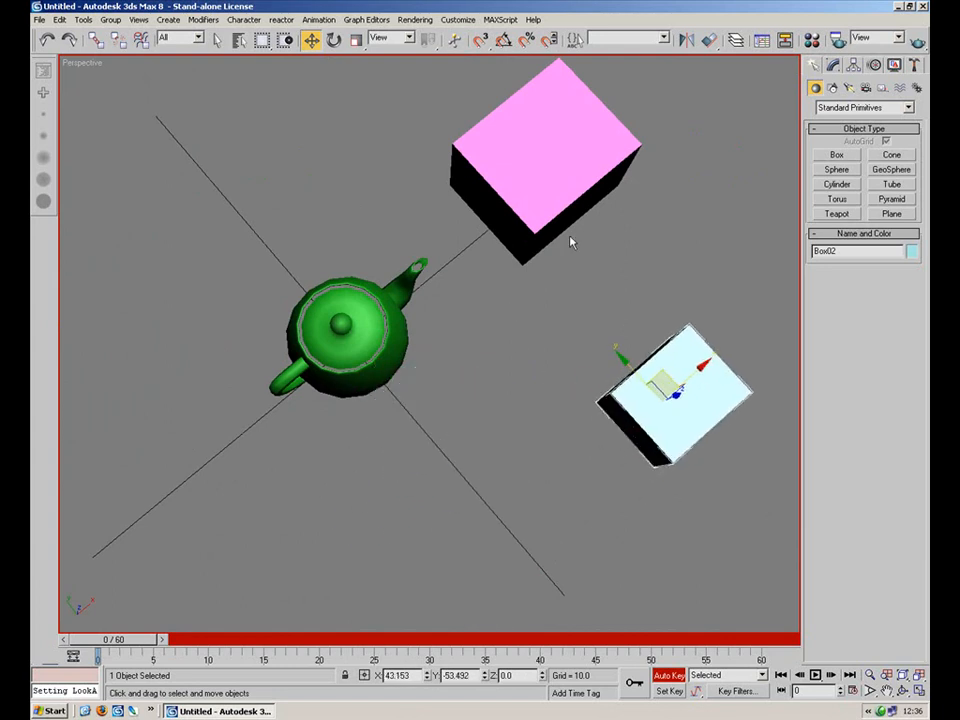
left_click(540, 155)
left_click(364, 236)
middle_click_drag(364, 236, 480, 330, "alt")
left_click(673, 477)
left_click_drag(676, 462, 574, 467)
left_click(705, 379)
Select the teapot and assign a Link Constraint controller to its transform.
left_click(330, 362)
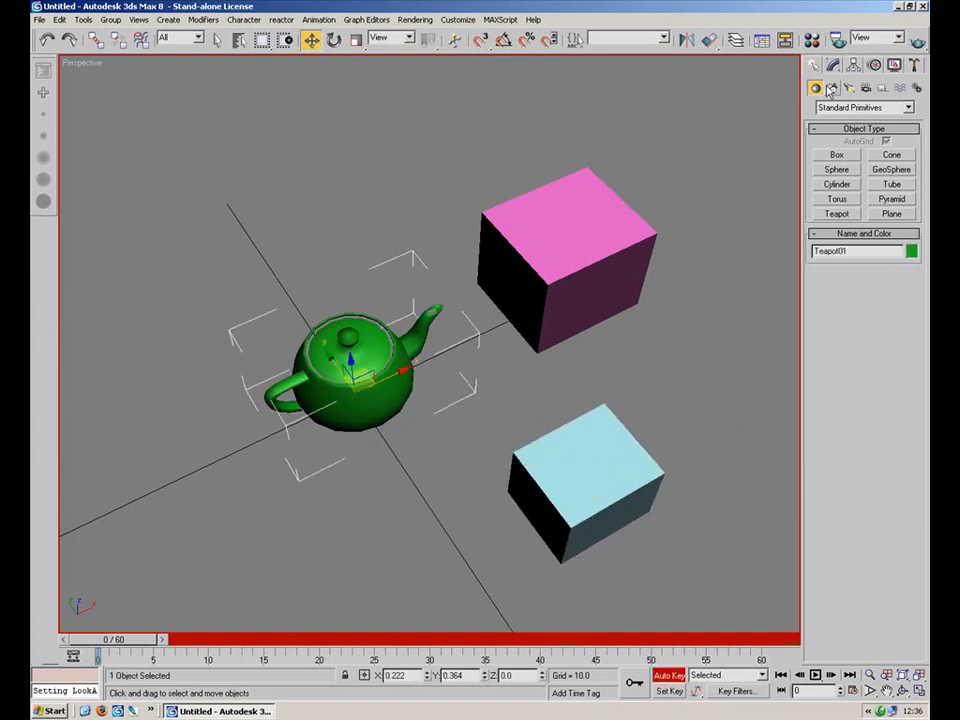
left_click(874, 66)
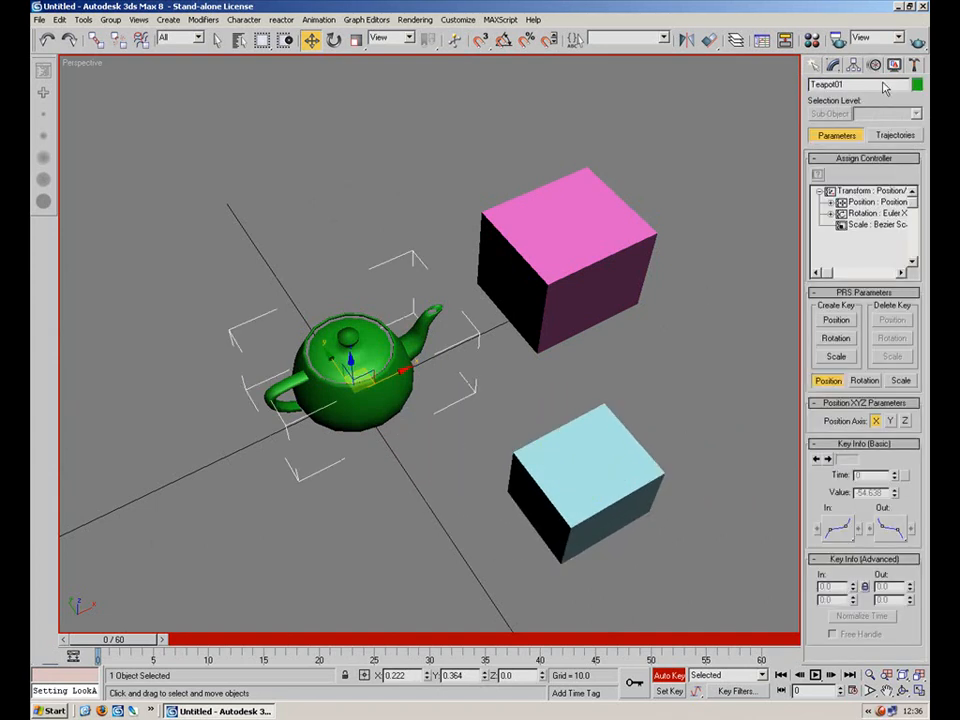
left_click(858, 191)
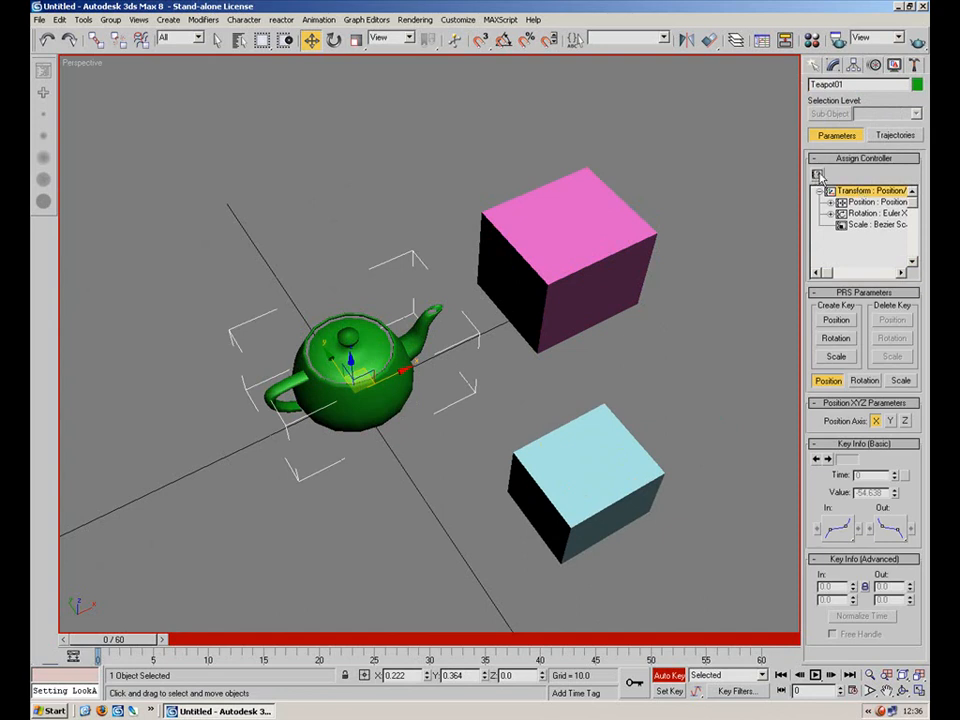
left_click(817, 175)
left_click_drag(448, 253, 682, 133)
left_click(632, 143)
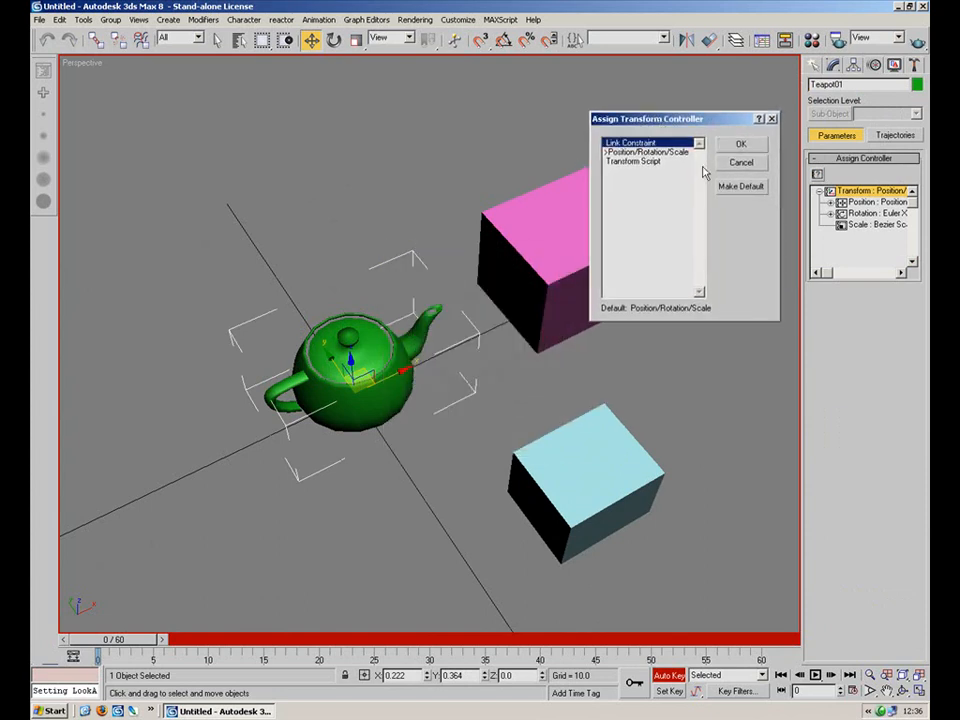
left_click(740, 145)
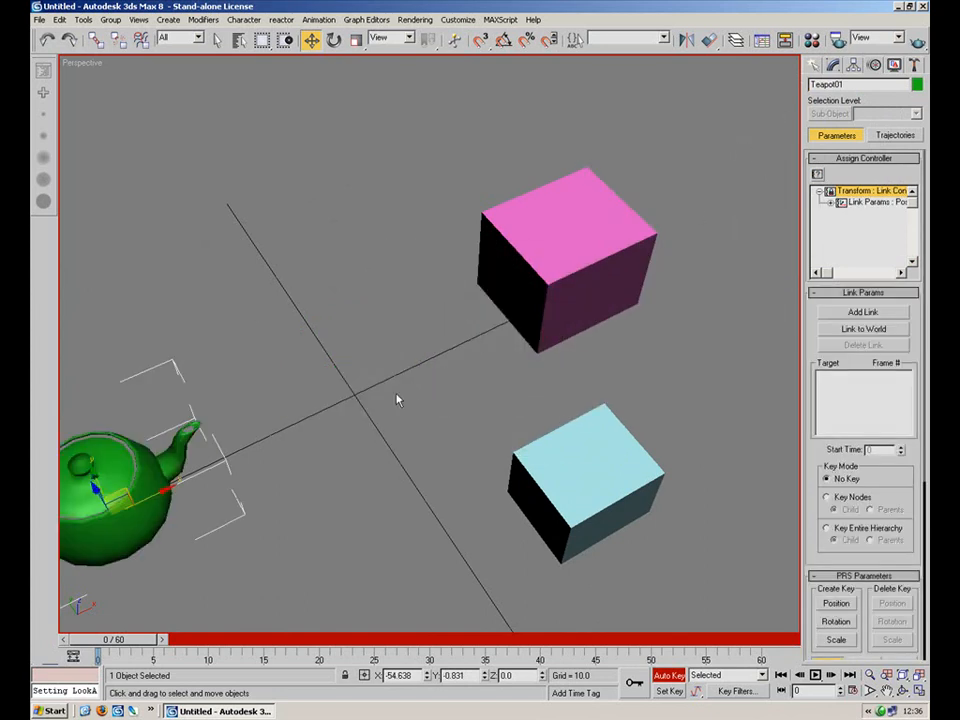
Move the teapot back beside the boxes and add the pink box as its link target at frame 0.
left_click_drag(146, 485, 355, 425)
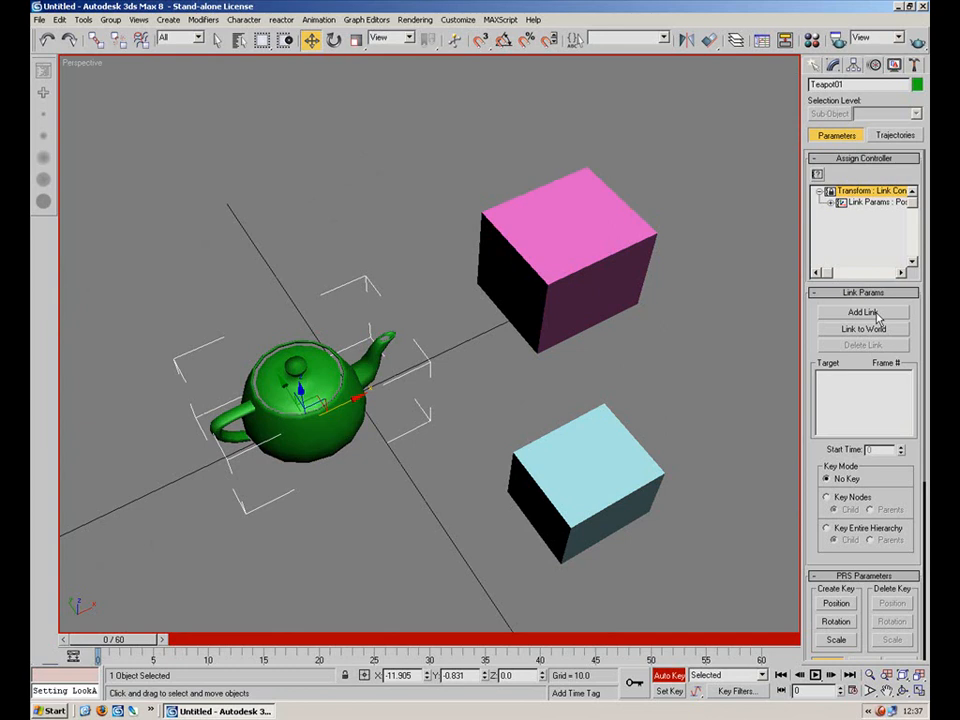
left_click_drag(118, 643, 75, 648)
left_click(862, 313)
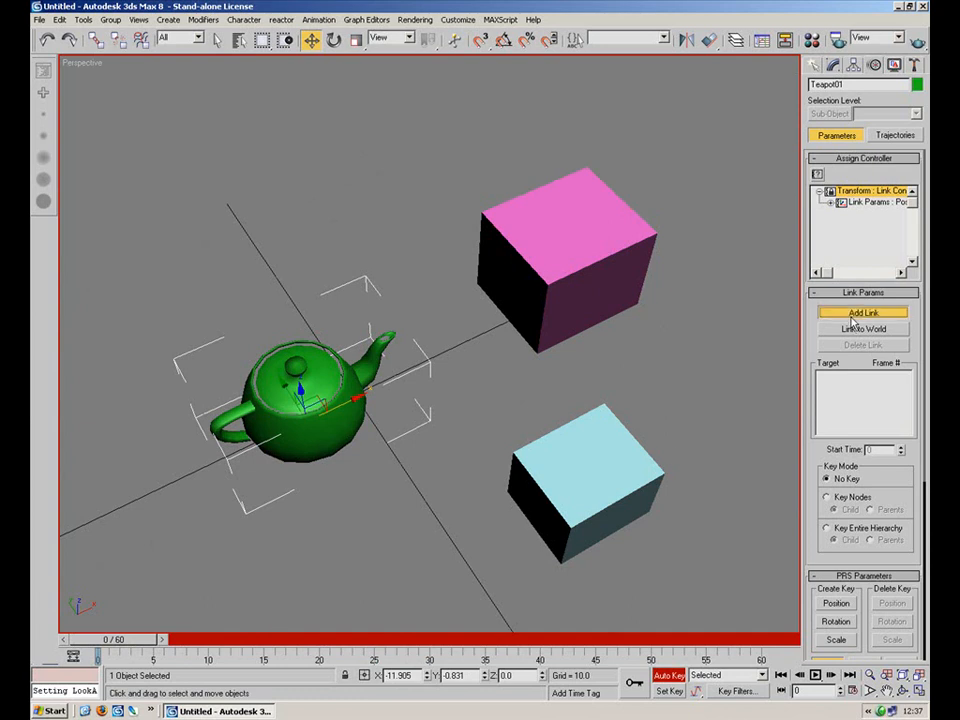
left_click(580, 289)
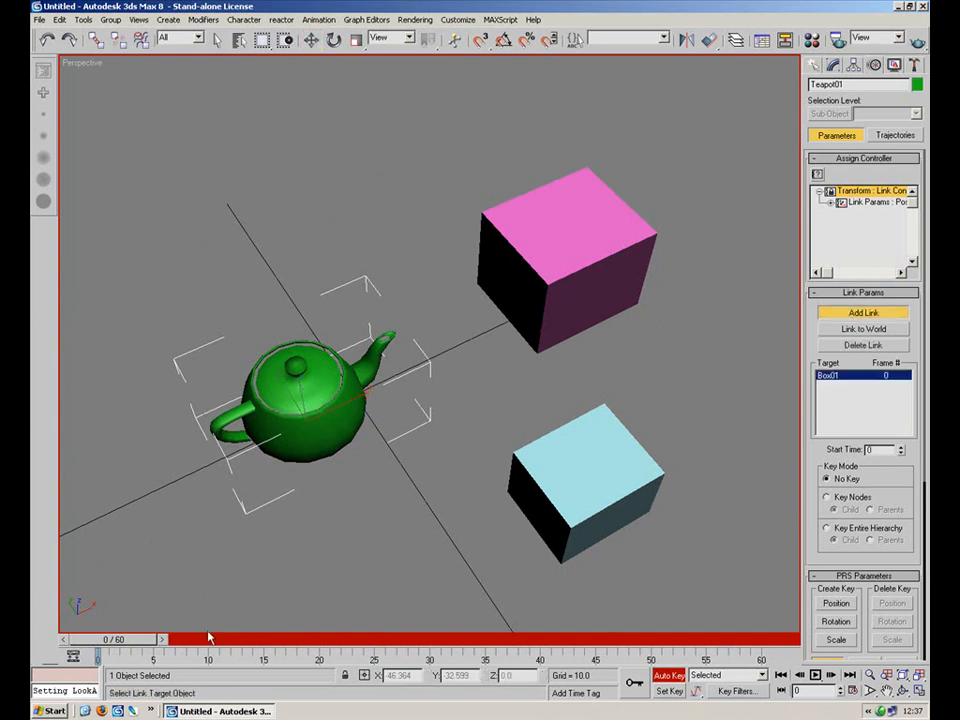
At frame 30, add the cyan box as a second link target for the teapot.
left_click_drag(137, 645, 456, 611)
left_click(862, 313)
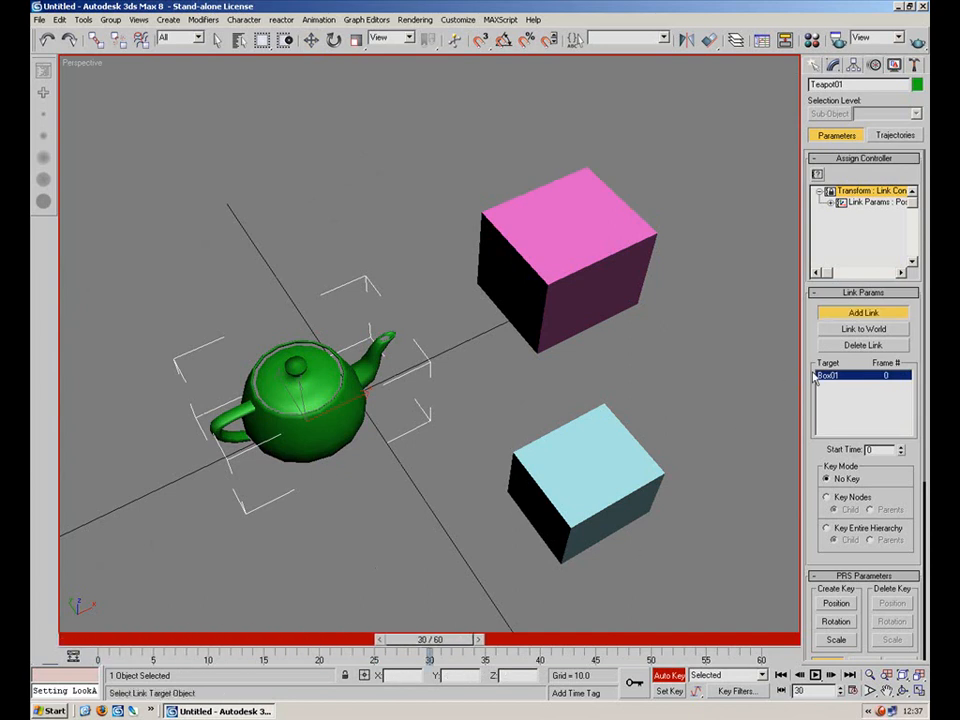
left_click(595, 502)
left_click_drag(424, 641, 110, 640)
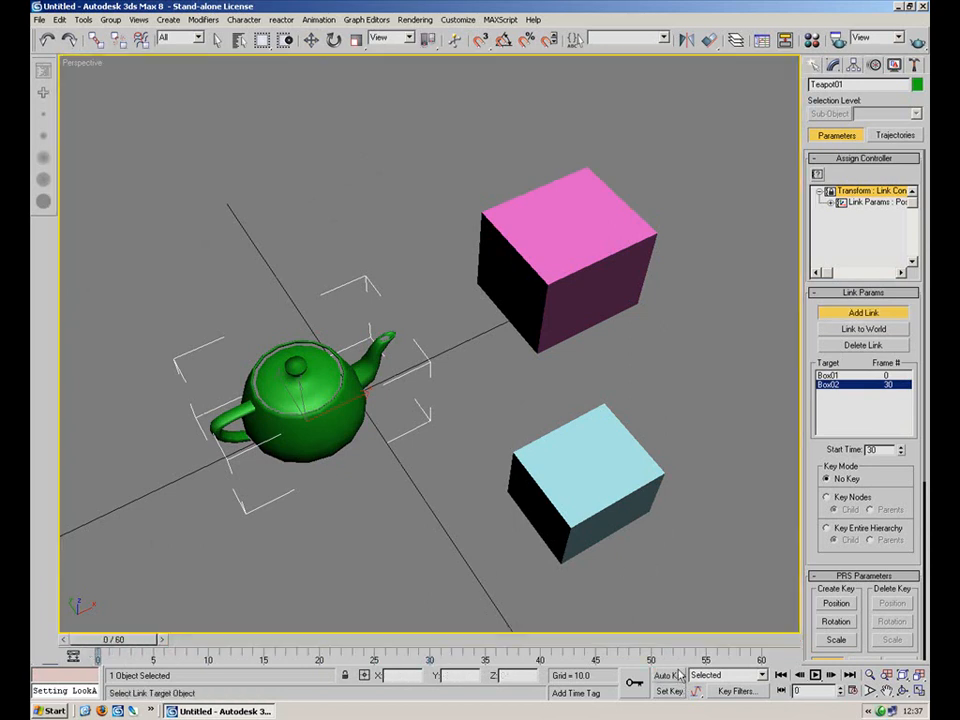
Turn on Auto Key and raise the pink box at frame 0.
key("w")
left_click(581, 307)
middle_click_drag(581, 307, 551, 370, "alt")
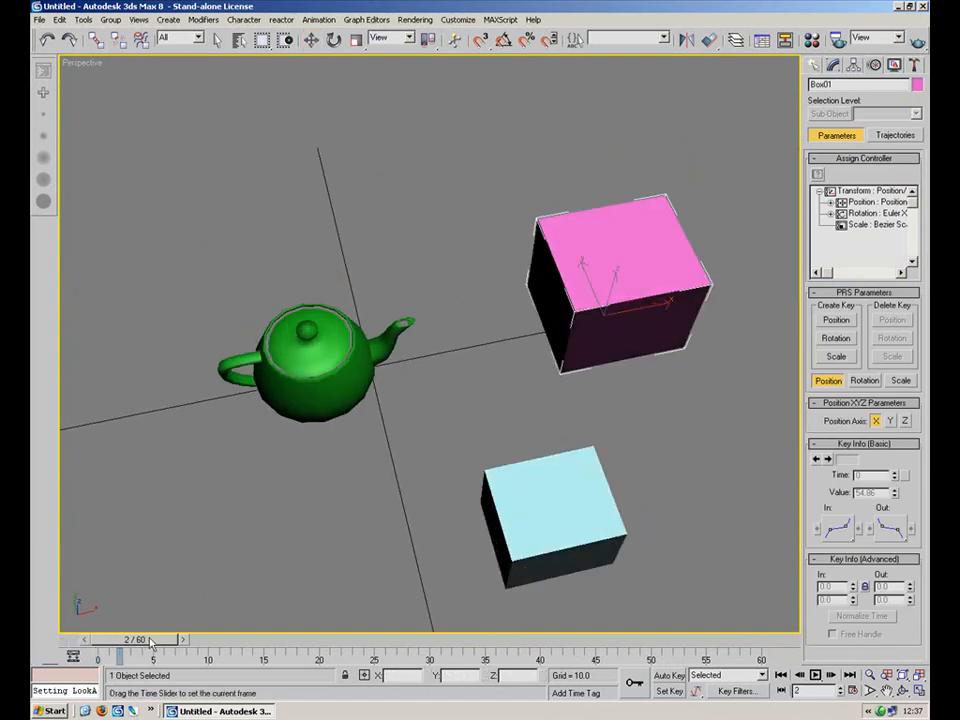
left_click(669, 676)
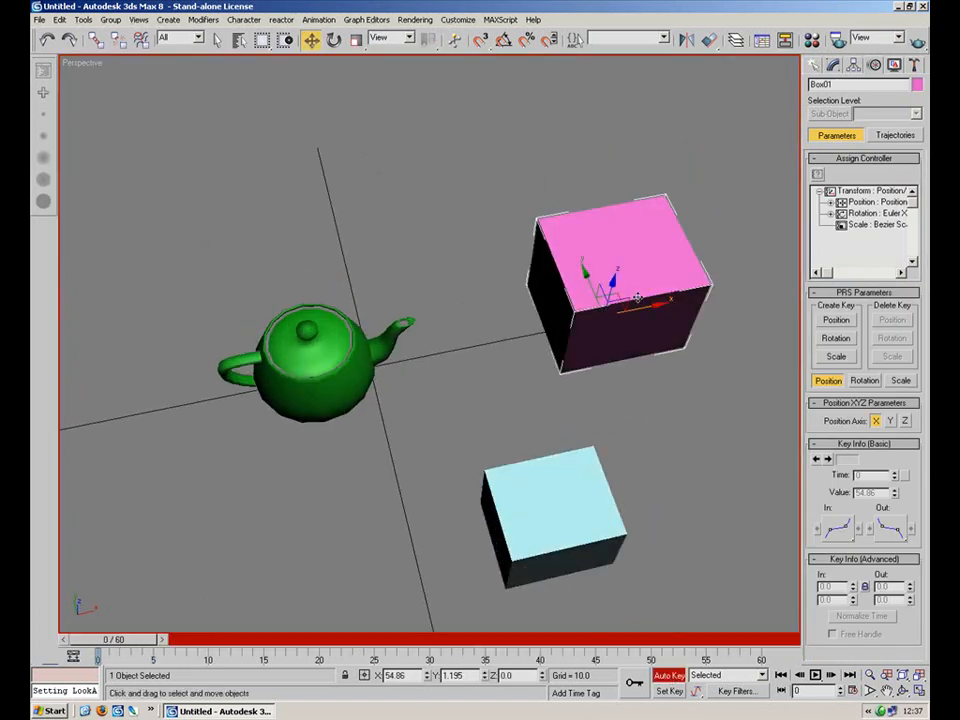
left_click_drag(610, 289, 614, 197)
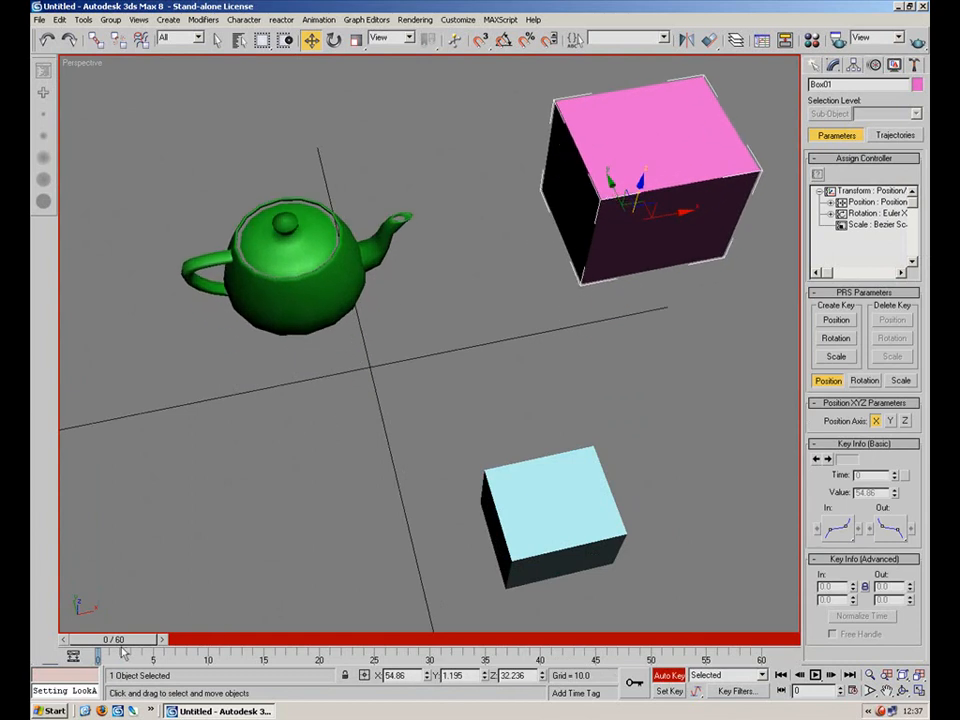
At frame 30, move the pink box down and toward the lower right, keyframing its position.
left_click_drag(113, 639, 430, 643)
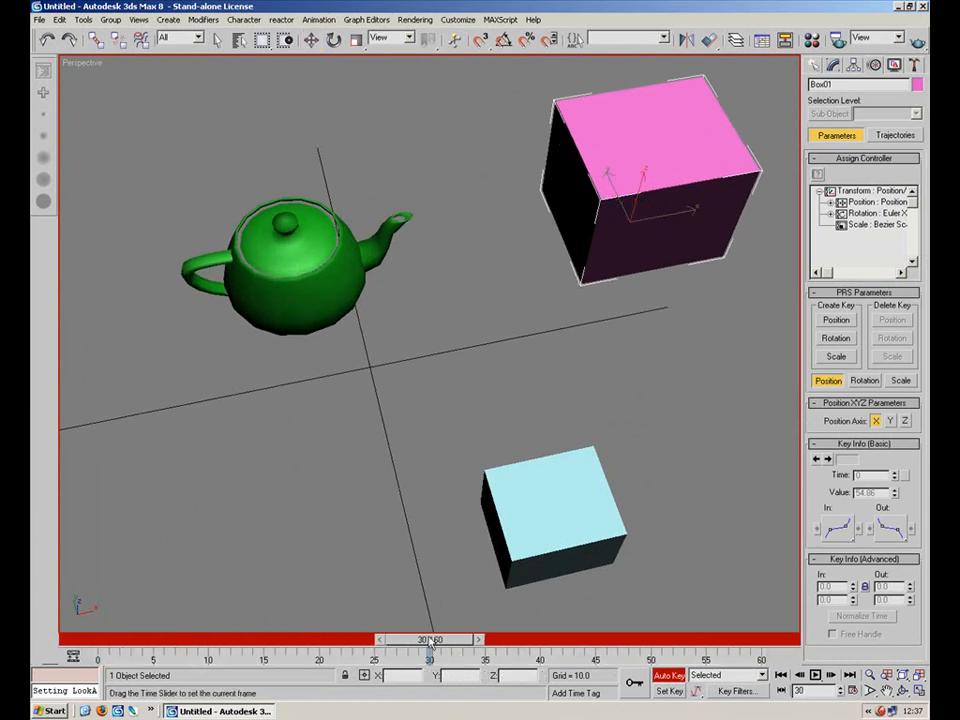
middle_click_drag(557, 443, 556, 373, "alt")
left_click_drag(623, 226, 617, 348)
middle_click_drag(617, 348, 606, 420, "alt")
scroll(606, 420, "down", 2)
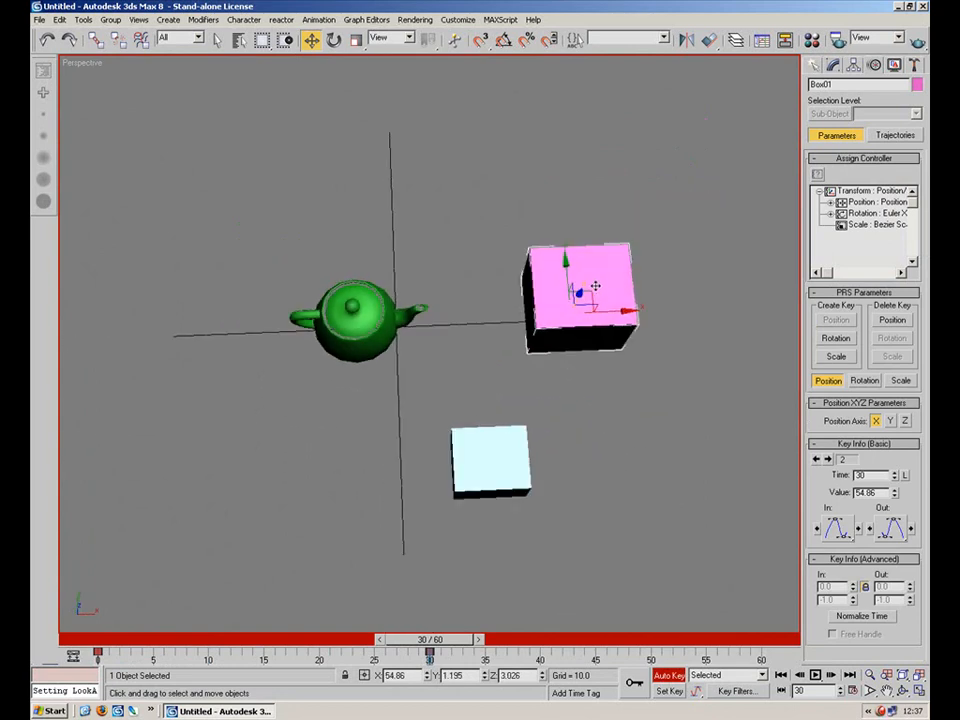
left_click_drag(597, 298, 660, 364)
At frame 60, move the cyan box to create a position key.
left_click_drag(430, 638, 765, 617)
key("w")
left_click(510, 482)
left_click_drag(510, 447, 560, 528)
right_click(560, 528)
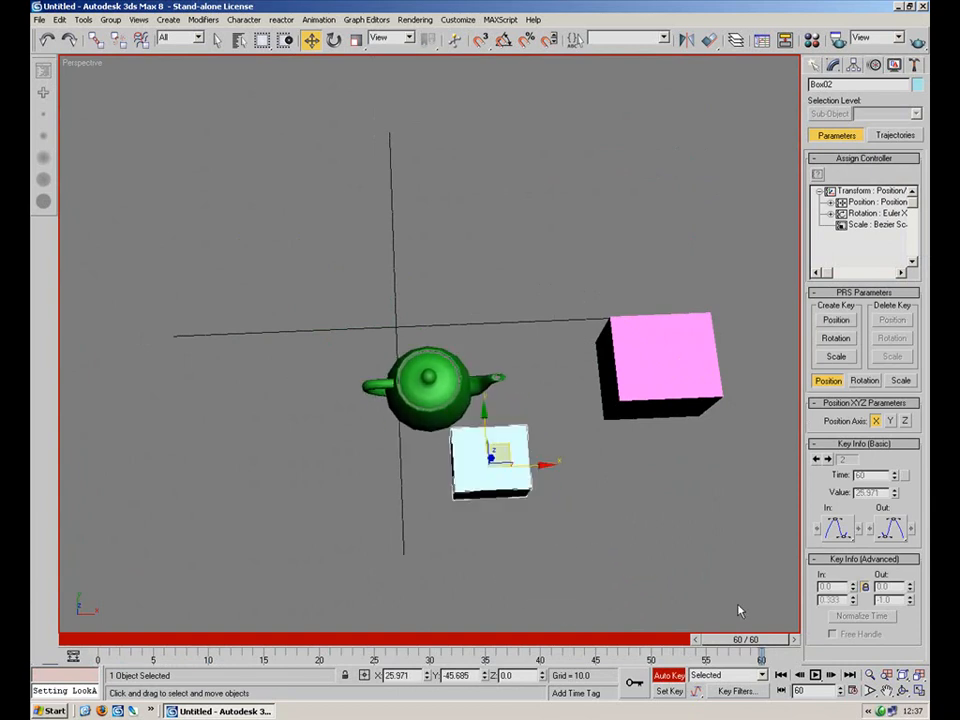
Scrub the timeline and select the objects to inspect the animation.
left_click_drag(745, 639, 440, 639)
left_click(612, 389)
left_click(490, 452)
left_click(458, 418)
key("ctrl+a")
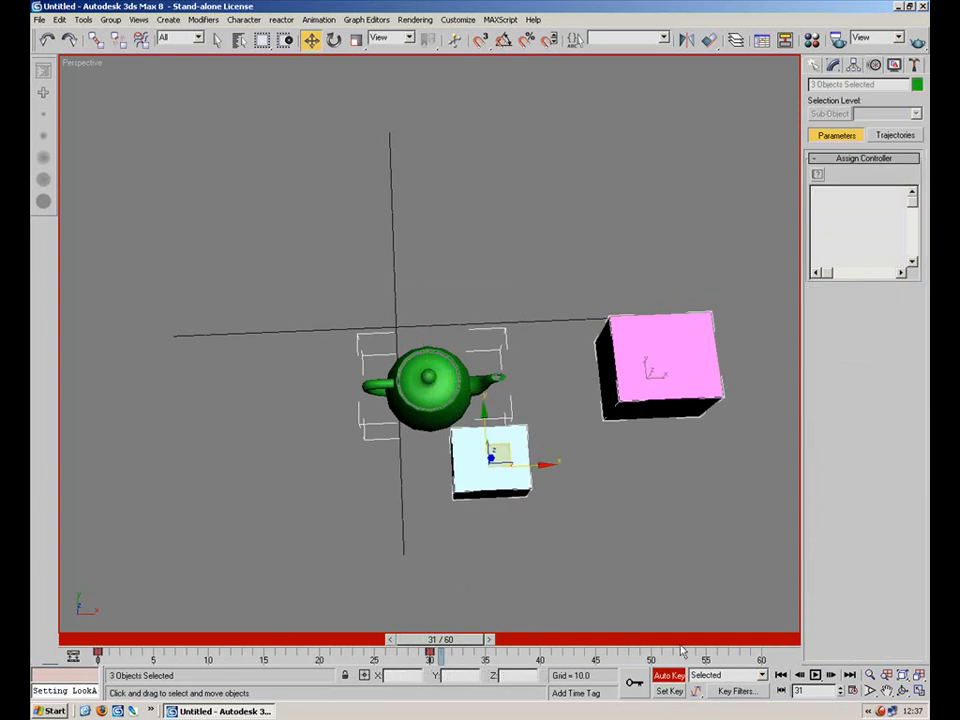
left_click_drag(440, 639, 748, 639)
left_click(529, 497)
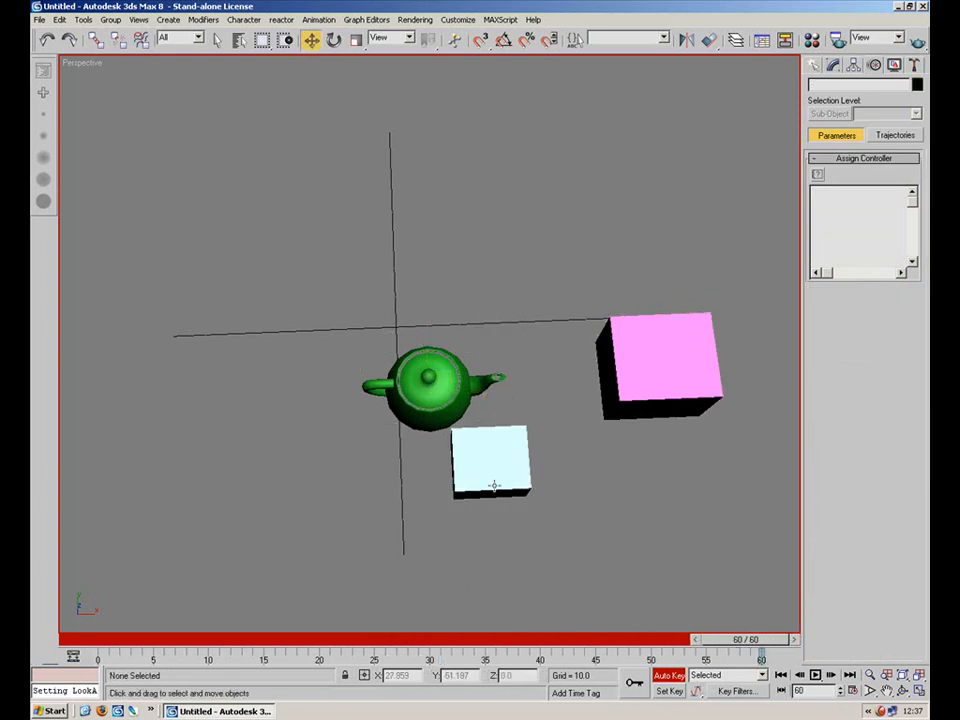
At frame 60, move the cyan box toward the bottom, then play back the animation and rewind to frame 0.
left_click(498, 447)
left_click_drag(498, 447, 703, 656)
scroll(595, 512, "down", 2)
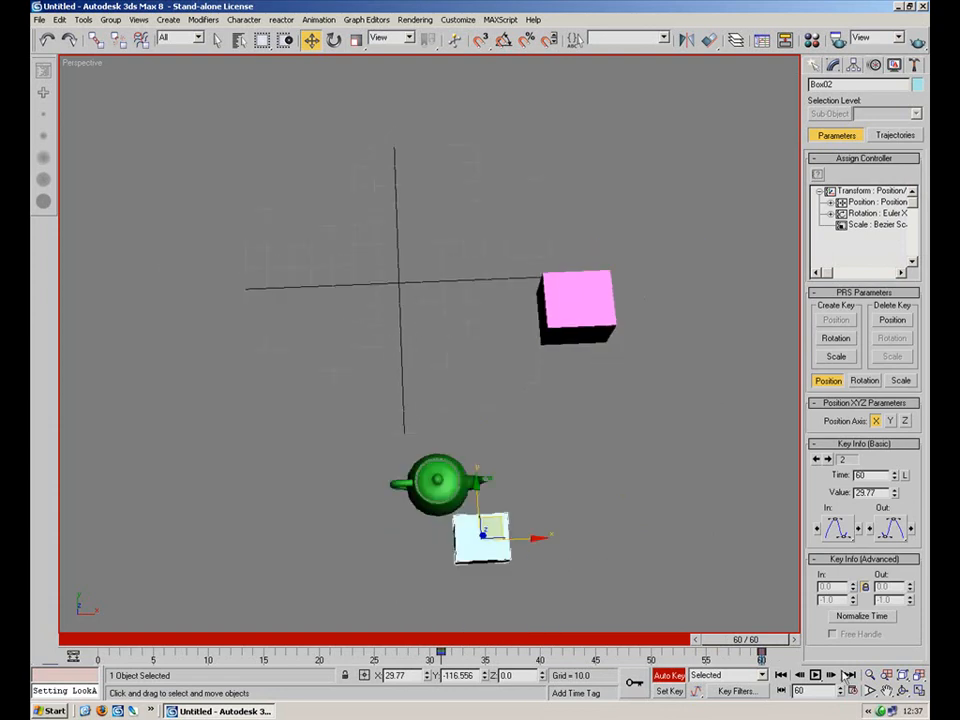
left_click(815, 675)
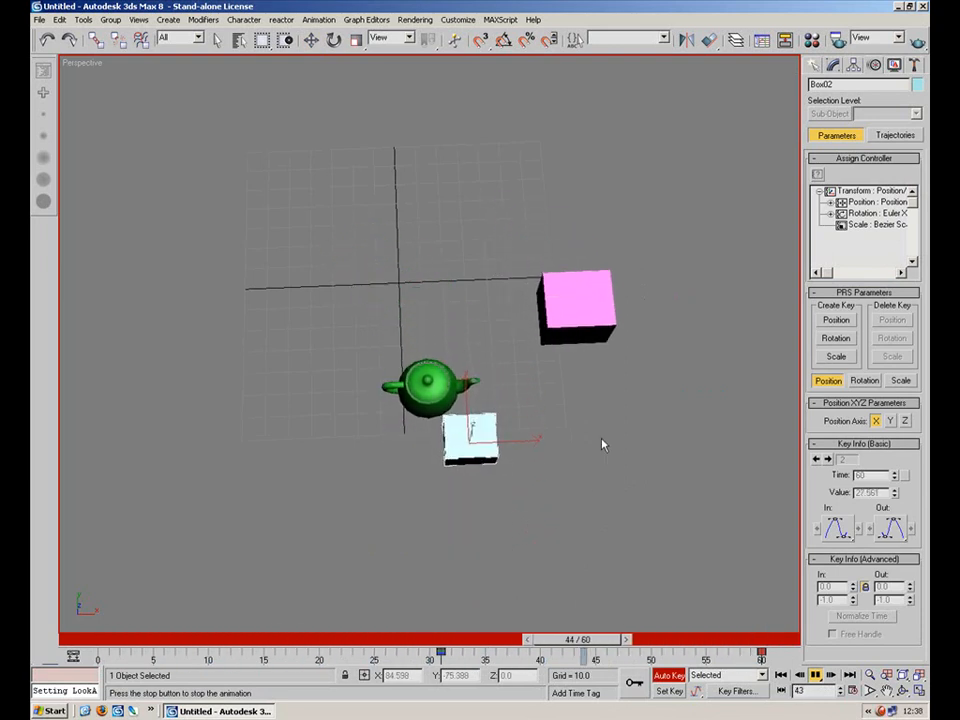
left_click_drag(288, 643, 82, 644)
Delete both boxes, leaving only the teapot in the scene.
left_click_drag(619, 206, 507, 325)
left_click_drag(519, 334, 440, 427)
key("Delete")
left_click(565, 212)
key("Delete")
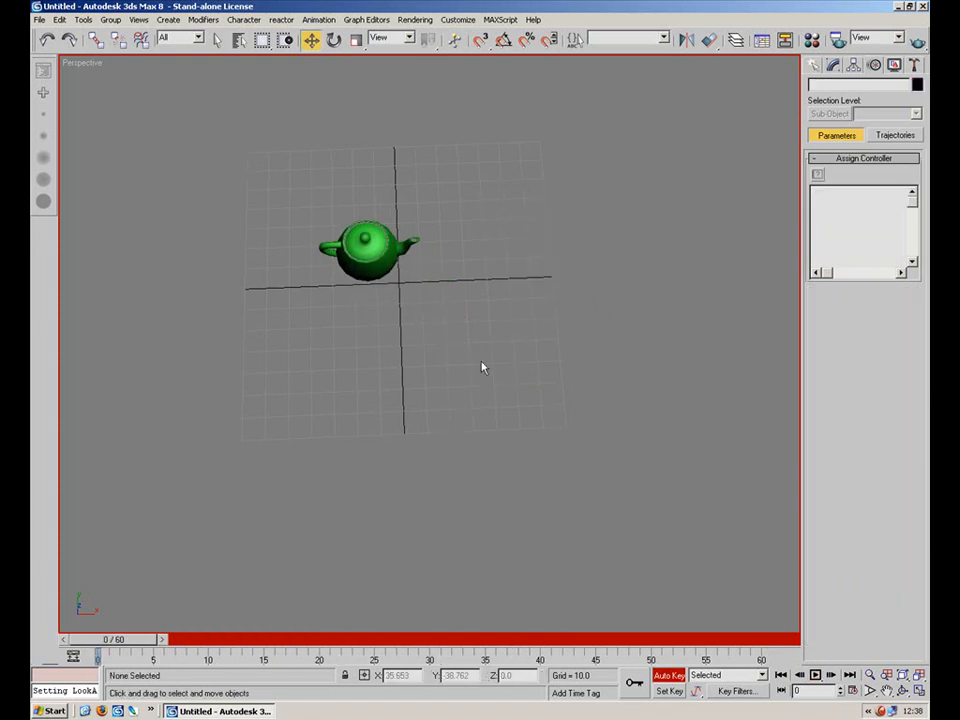
Select the teapot and browse the options in the animation Constraints menu.
middle_click_drag(500, 343, 501, 499)
left_click(401, 388)
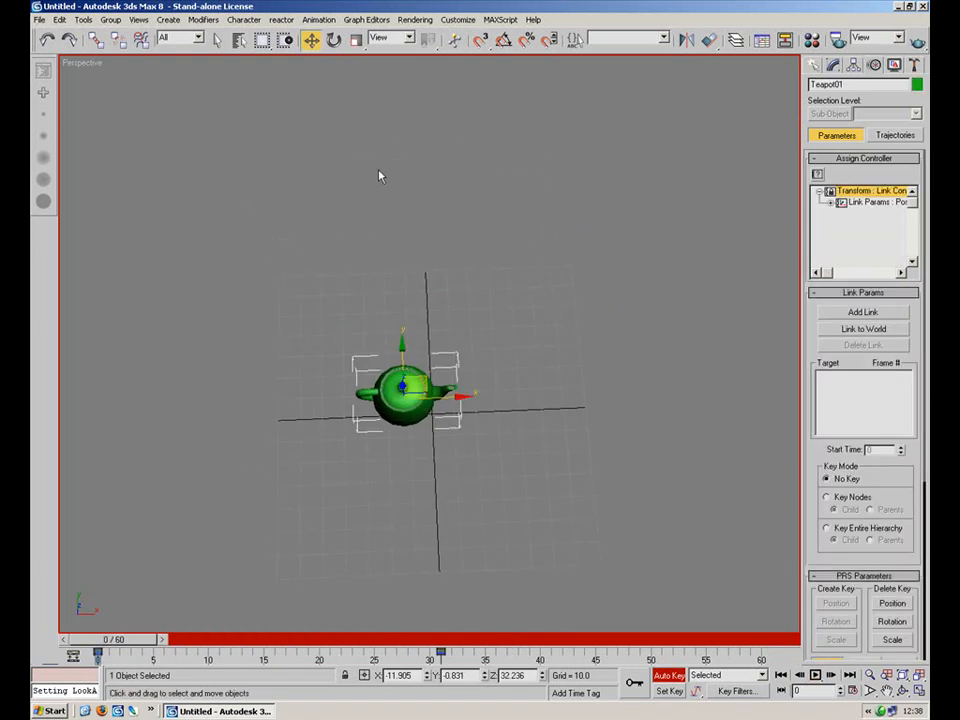
left_click(335, 20)
mouse_move(348, 55)
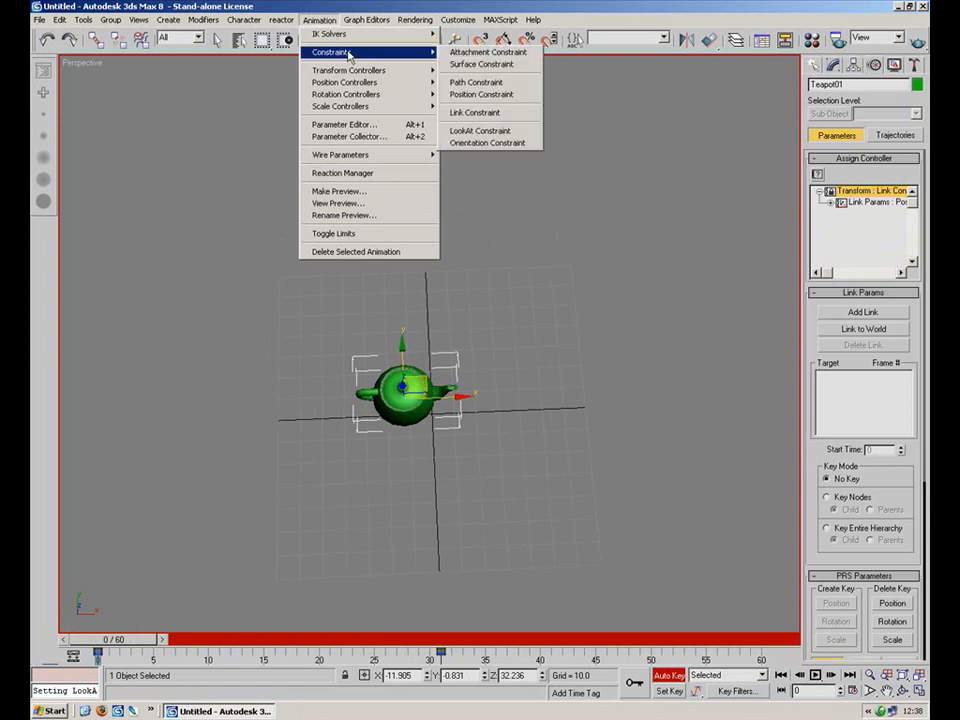
left_click(381, 406)
left_click_drag(419, 371, 445, 383)
left_click(497, 382)
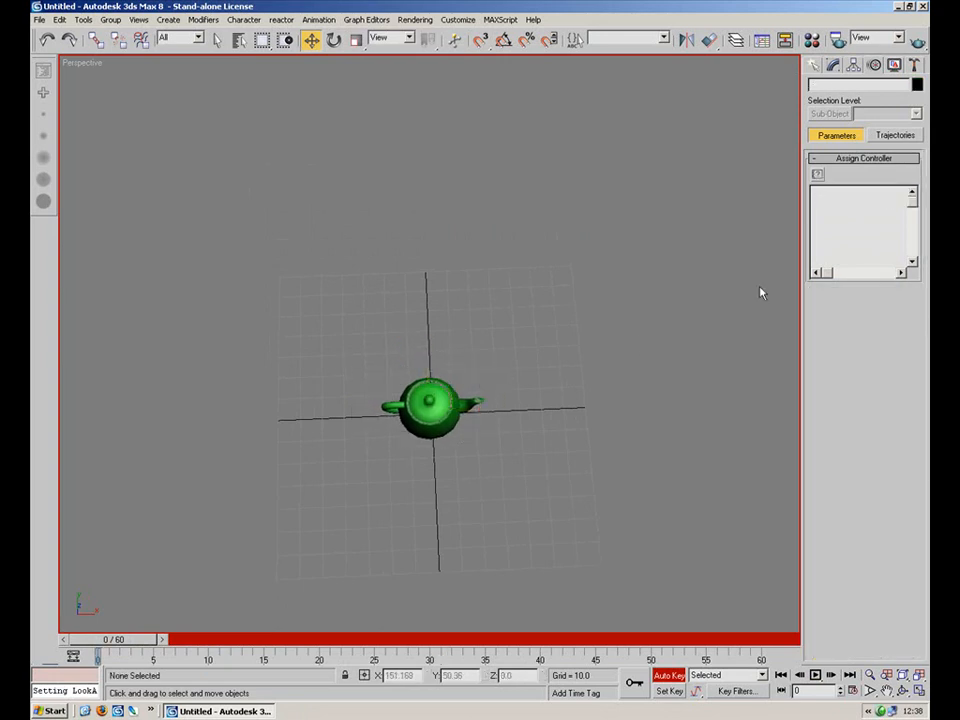
Create a box to the right of the teapot.
left_click(813, 65)
left_click(837, 155)
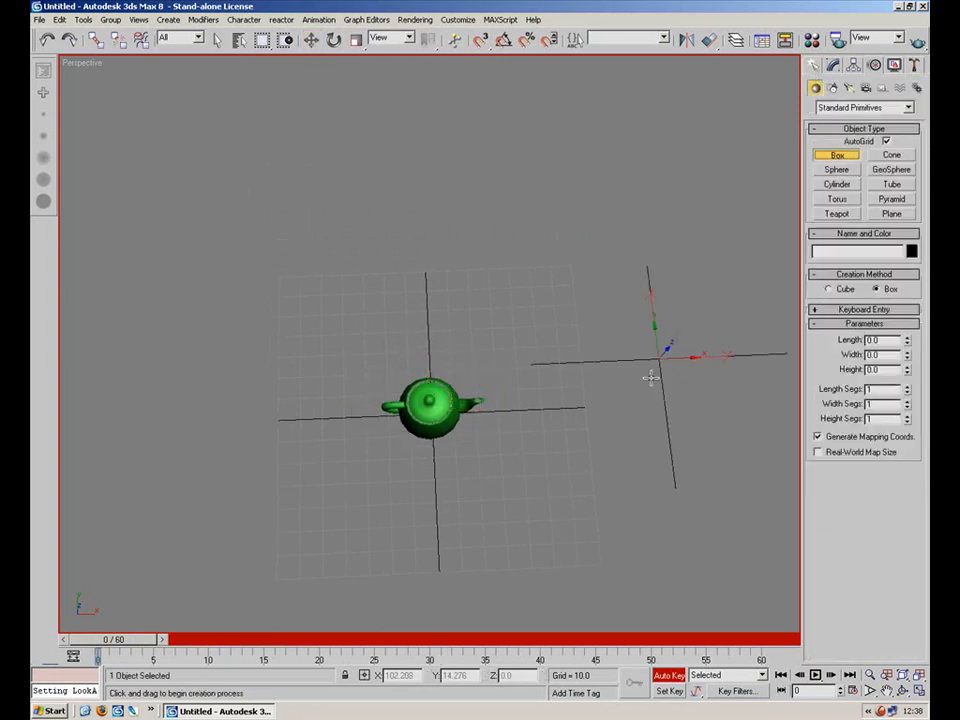
left_click_drag(662, 358, 598, 445)
left_click(568, 321)
key("w")
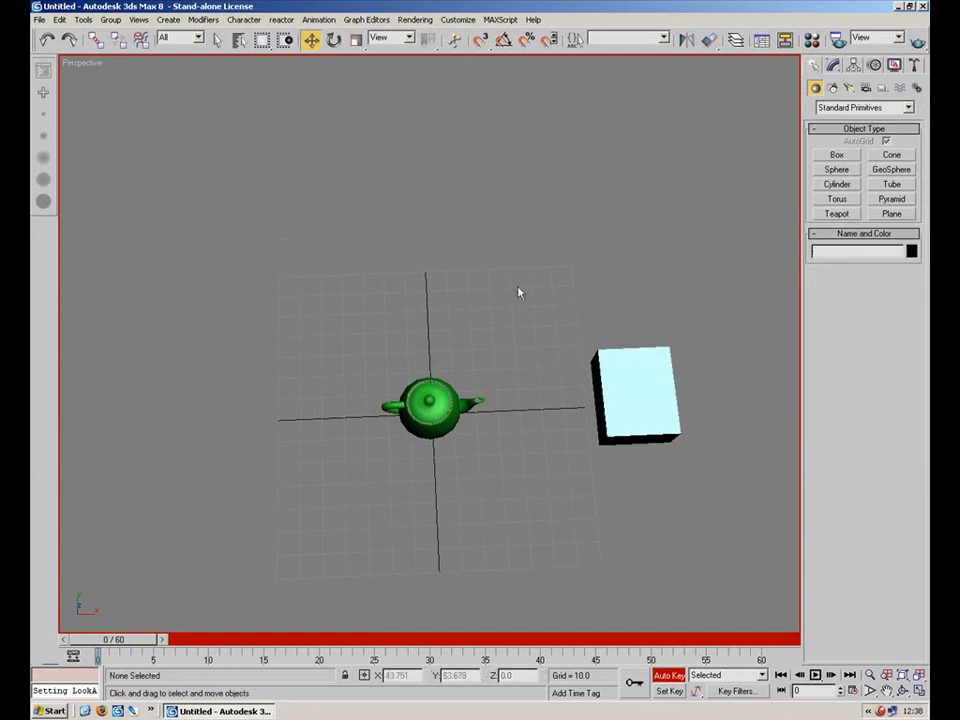
Apply an Orientation Constraint to the teapot, picking the box as its target.
left_click(452, 397)
left_click(318, 19)
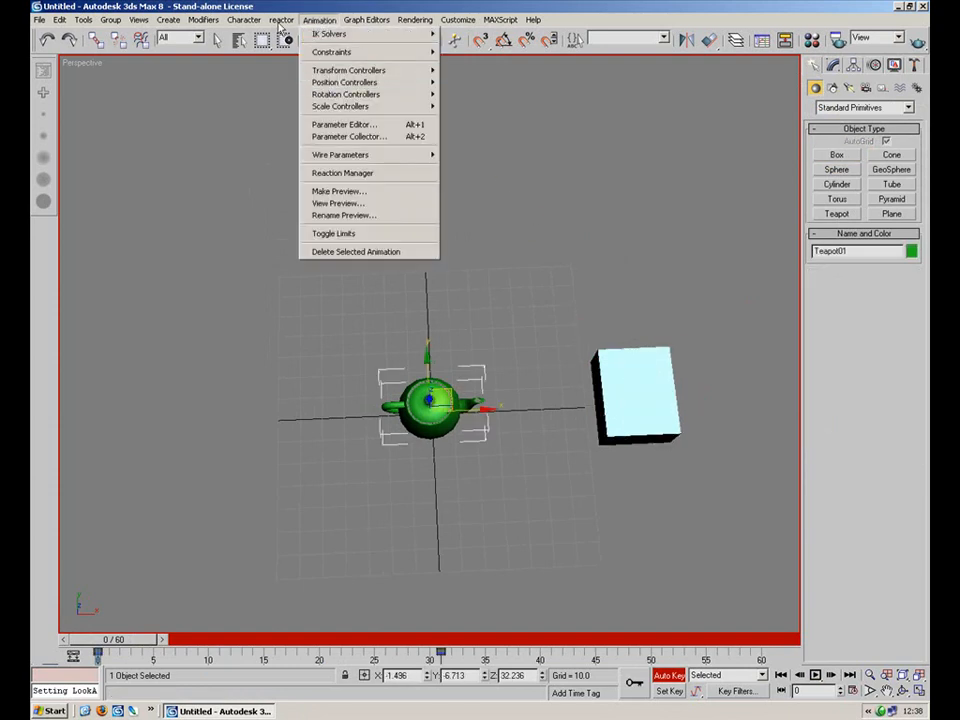
mouse_move(320, 22)
mouse_move(332, 52)
left_click(523, 143)
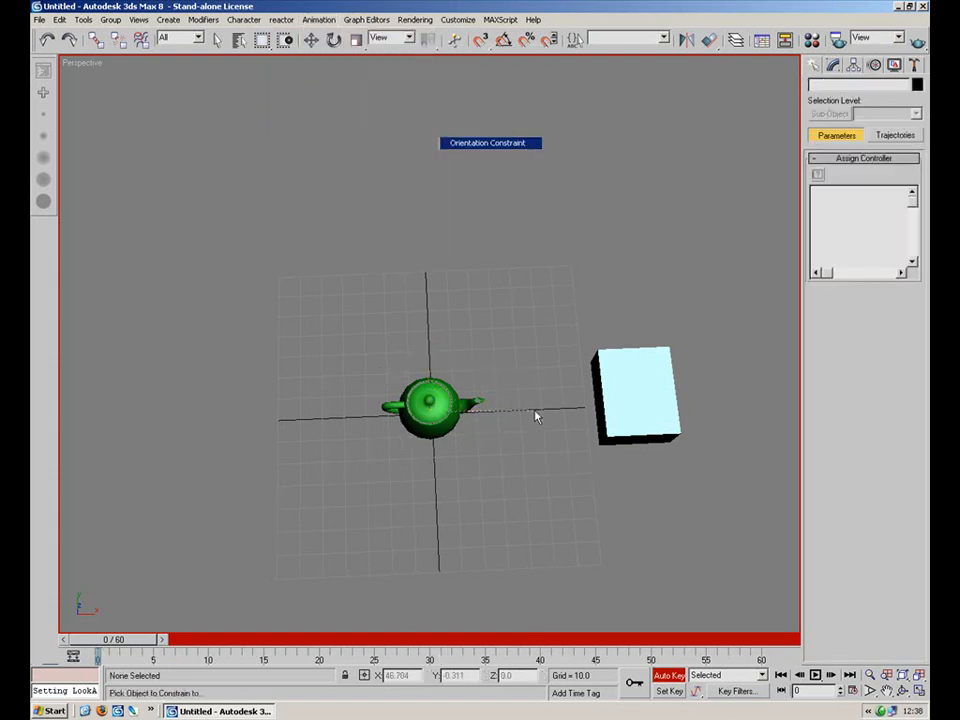
left_click(630, 388)
Move the teapot down onto the grid and turn off Auto Key.
middle_click_drag(589, 497, 601, 437, "alt")
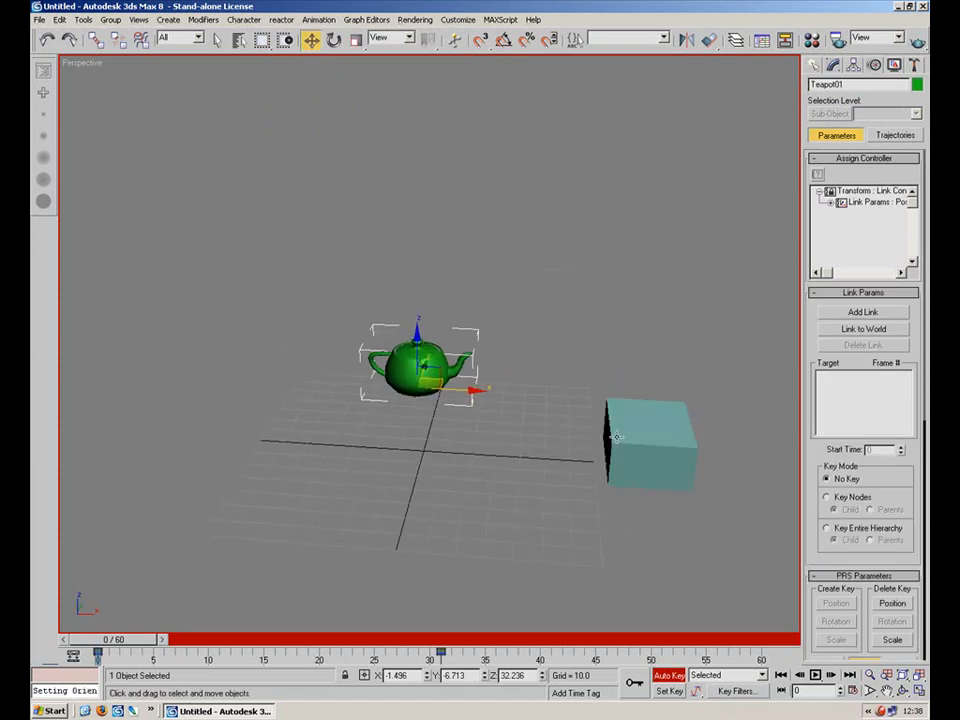
left_click(625, 420)
left_click(427, 378)
left_click_drag(417, 352, 419, 418)
middle_click_drag(472, 420, 505, 485, "alt")
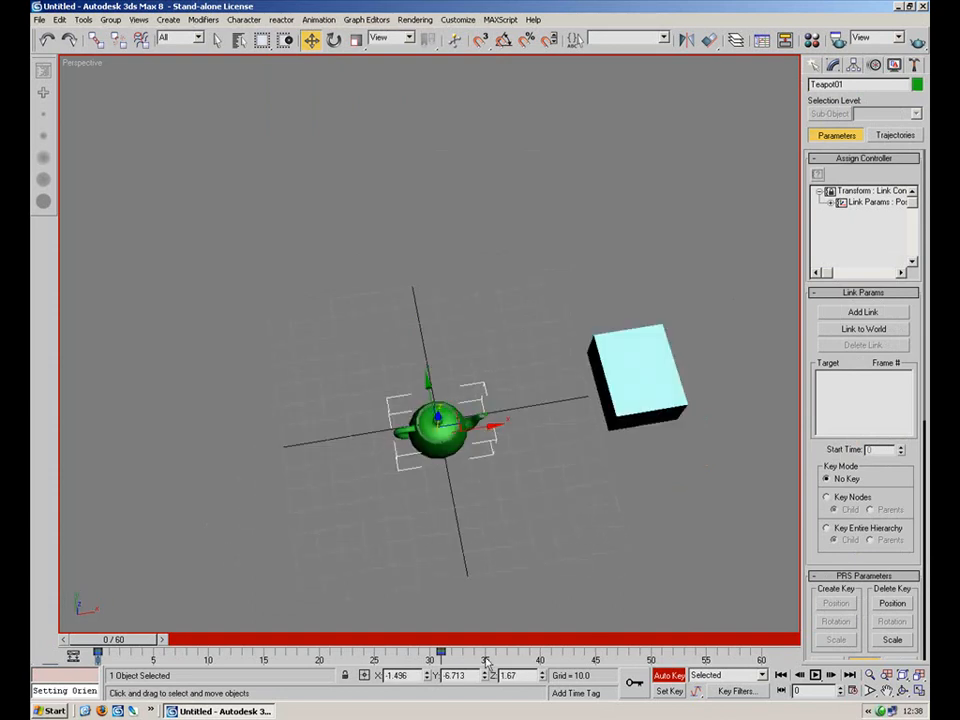
left_click(669, 676)
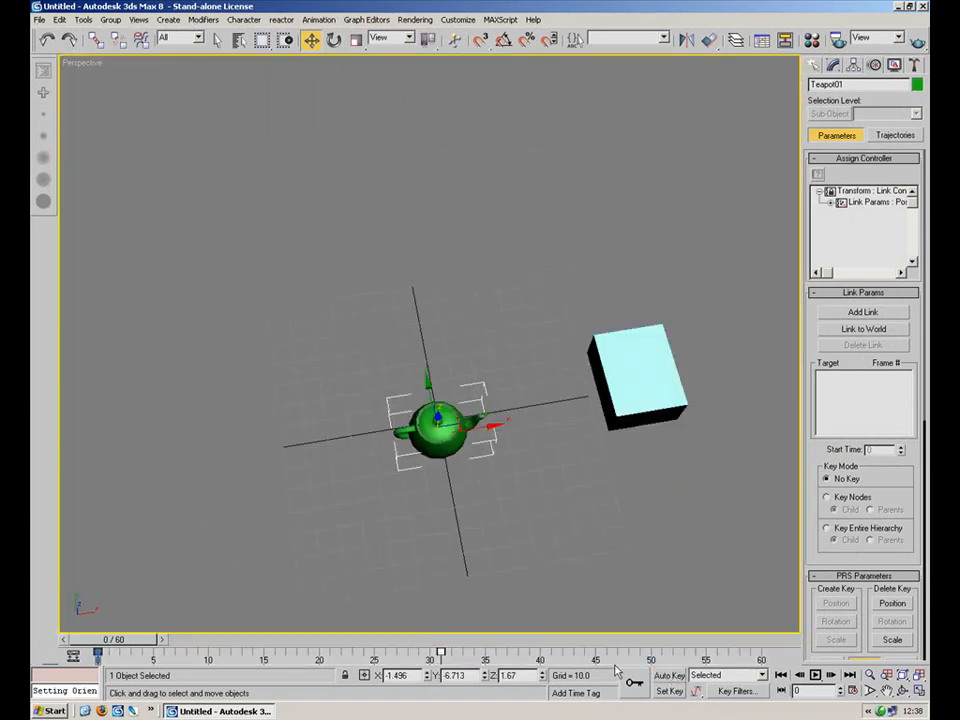
Try to rotate the box with the Rotate tool.
left_click(638, 415)
middle_click_drag(641, 431, 501, 508, "alt")
mouse_move(580, 386)
left_mouse_down()
mouse_move(589, 407)
mouse_move(536, 546)
mouse_move(556, 340)
mouse_move(548, 273)
mouse_move(615, 455)
mouse_move(626, 459)
mouse_move(564, 266)
mouse_move(604, 464)
mouse_move(576, 325)
mouse_move(578, 410)
left_mouse_up()
right_click(546, 388)
key("e")
right_click(578, 410)
middle_click_drag(579, 503, 586, 430, "alt")
left_click_drag(588, 480, 584, 406)
right_click(583, 407)
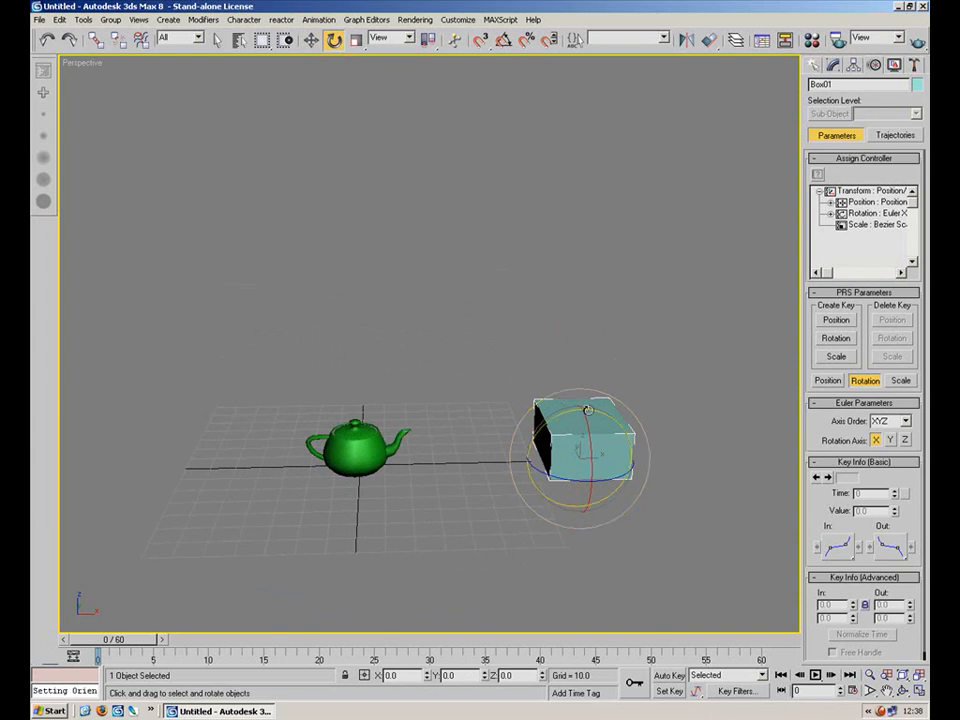
left_click_drag(574, 414, 451, 378)
right_click(451, 377)
left_click(451, 382)
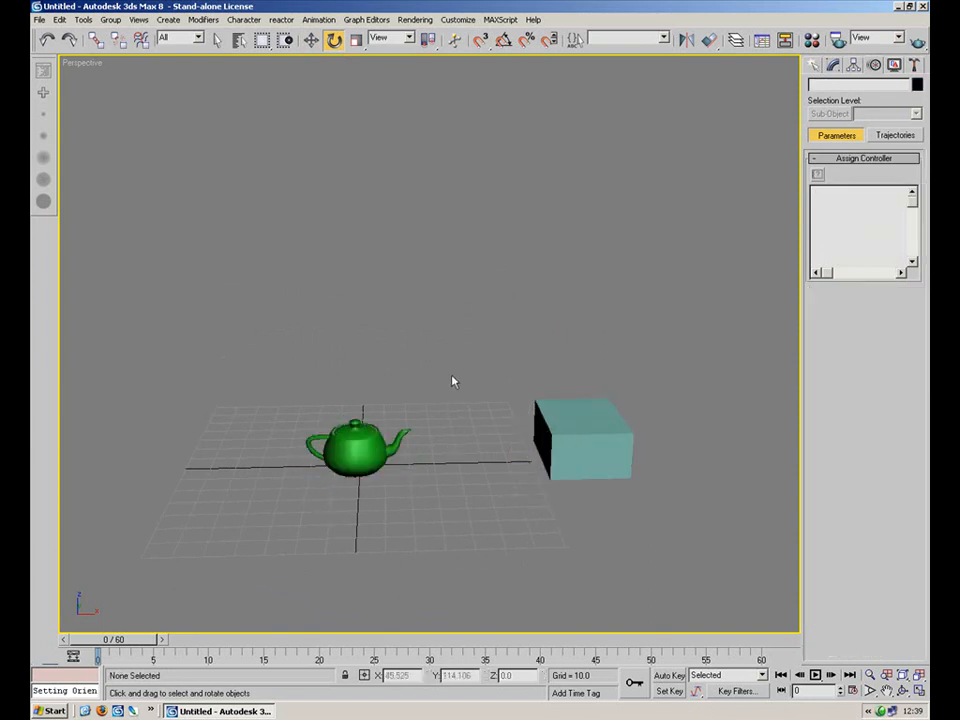
Move the teapot's pivot high above it with Affect Pivot Only, then try rotating the box.
left_click(378, 448)
left_click(538, 452)
left_click(368, 464)
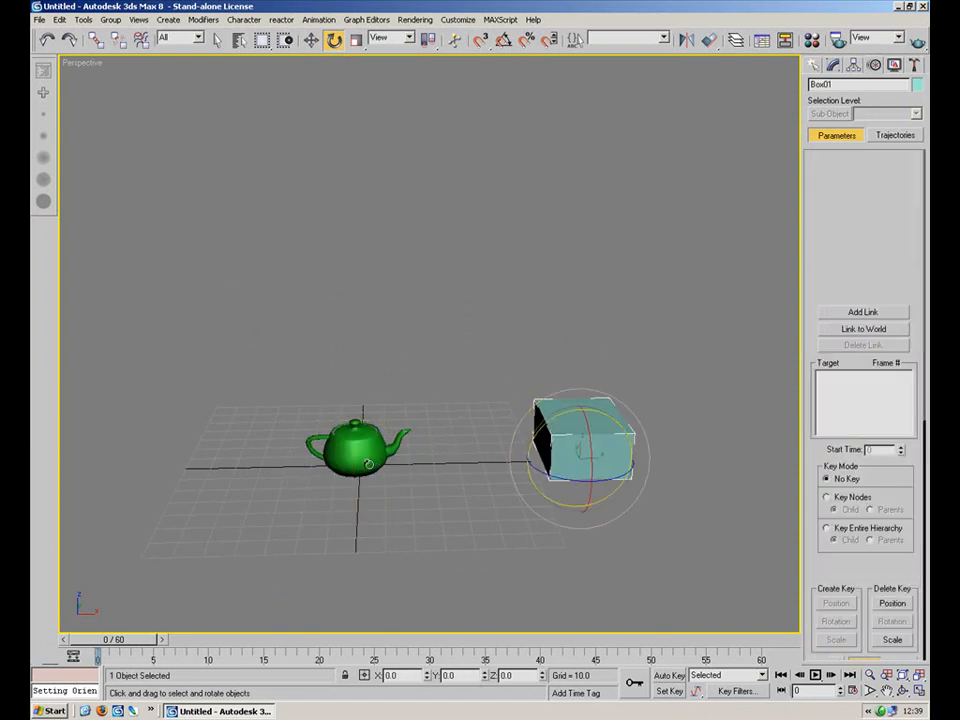
left_click(853, 66)
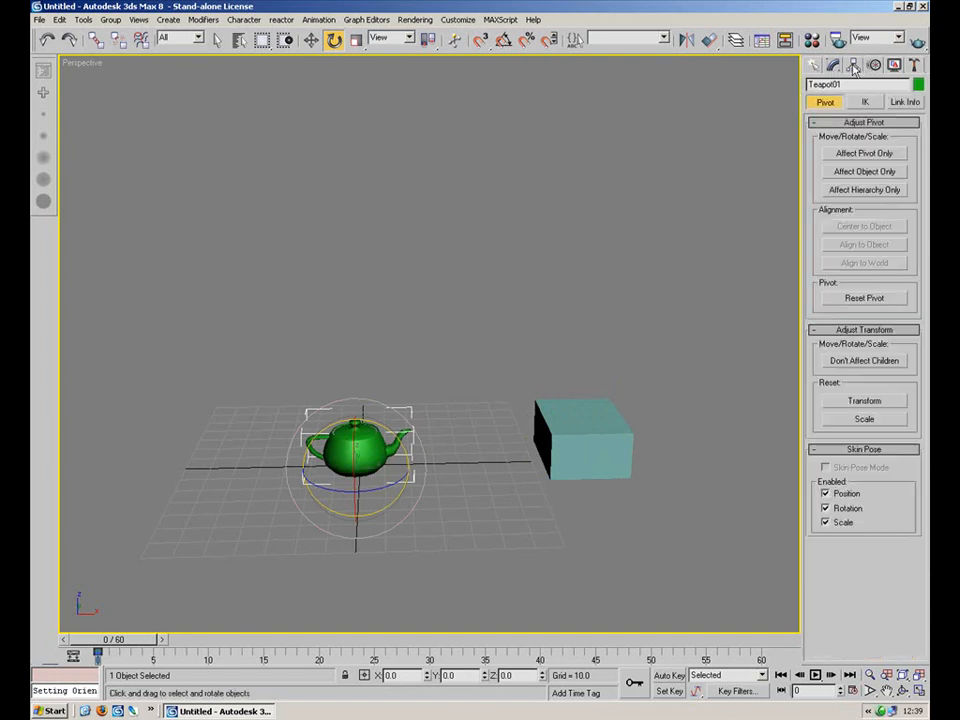
left_click(862, 155)
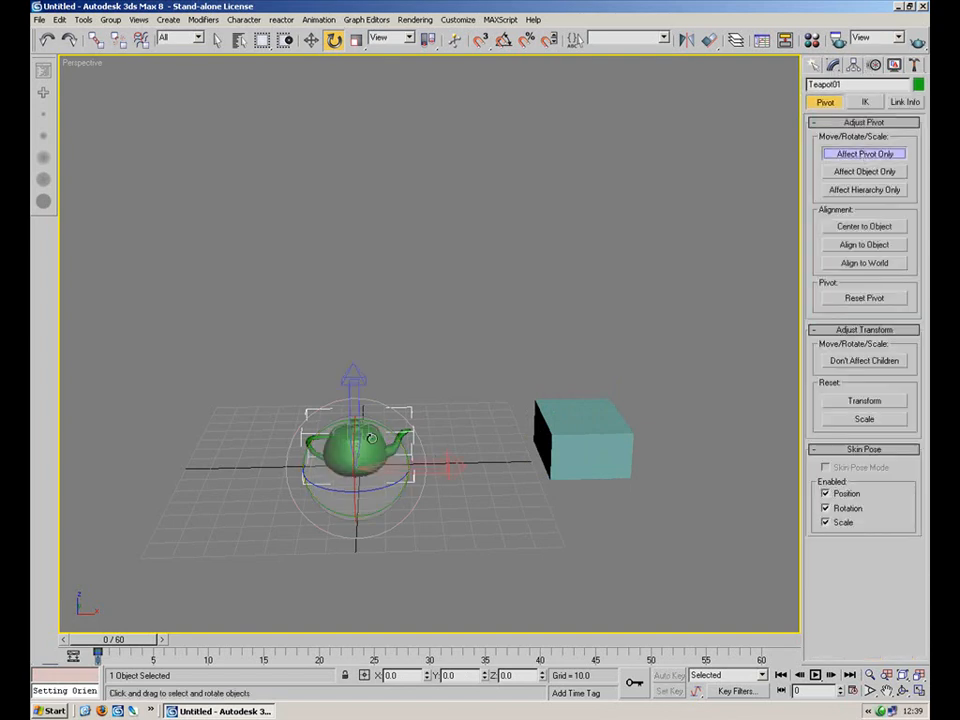
left_click(311, 40)
left_click_drag(355, 410, 375, 220)
left_click(618, 442)
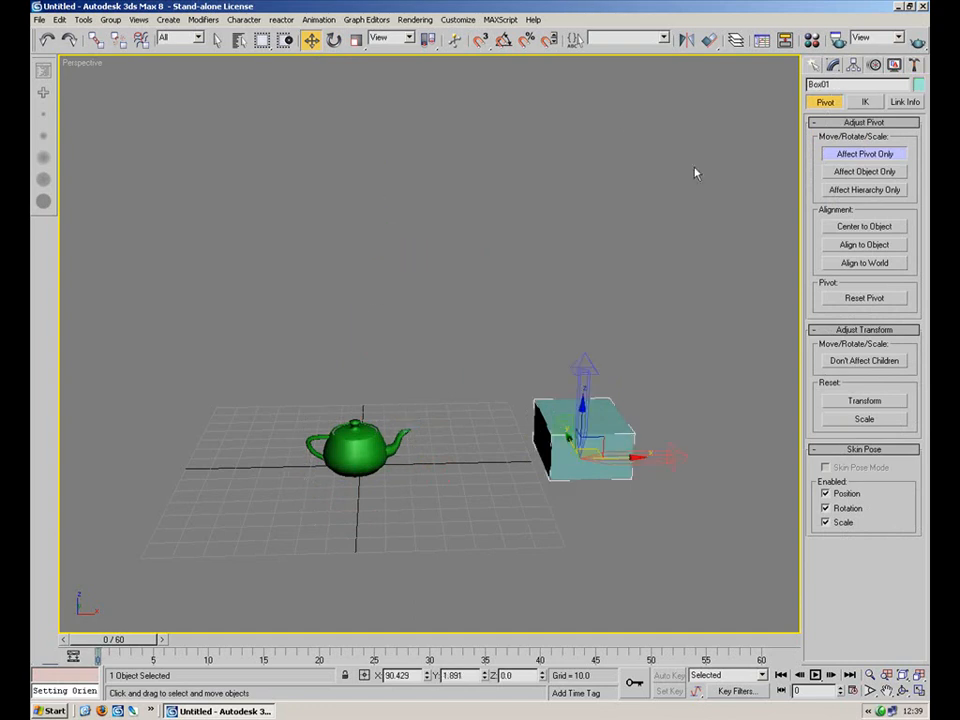
left_click(849, 154)
left_click(334, 40)
left_click_drag(606, 416, 676, 446)
right_click(676, 446)
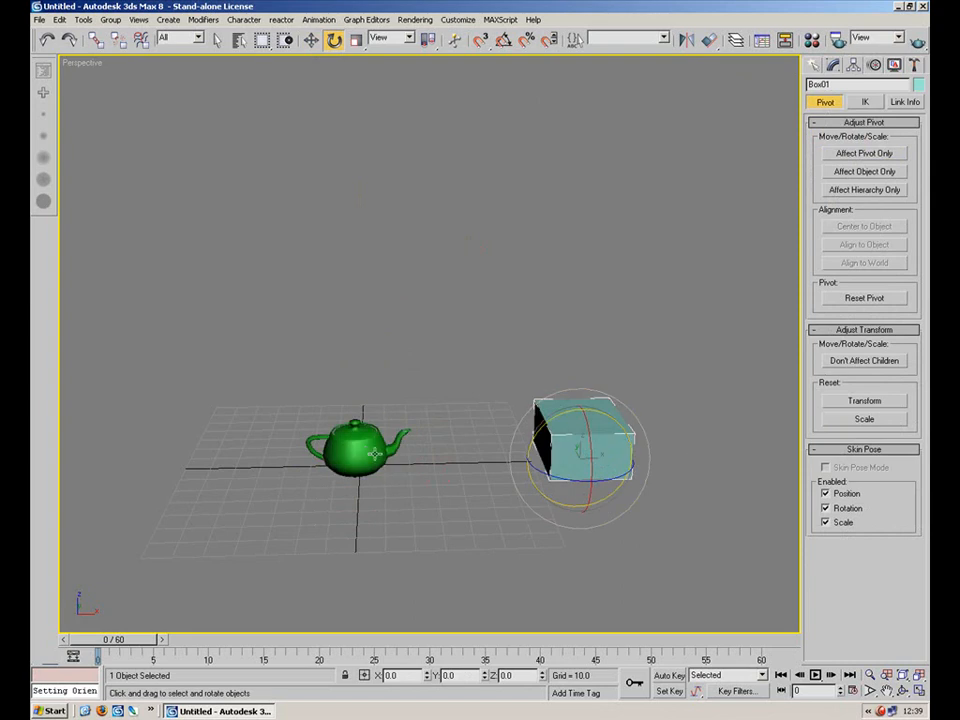
Try rotating the box again and undo the recent changes.
left_click(366, 453)
mouse_move(399, 204)
left_mouse_down()
mouse_move(427, 231)
mouse_move(386, 194)
mouse_move(395, 198)
left_mouse_up()
left_click(577, 427)
left_click_drag(600, 440, 621, 403)
key("ctrl+z")
key("ctrl+z")
key("ctrl+z")
key("ctrl+z")
key("ctrl+z")
left_click(610, 418)
key("ctrl+z")
Delete the box and select the teapot.
left_click(546, 358)
middle_click_drag(546, 358, 544, 410, "alt")
scroll(544, 410, "up", 3)
scroll(526, 450, "down", 3)
middle_click_drag(465, 499, 449, 473)
left_click(519, 422)
key("Delete")
left_click(370, 484)
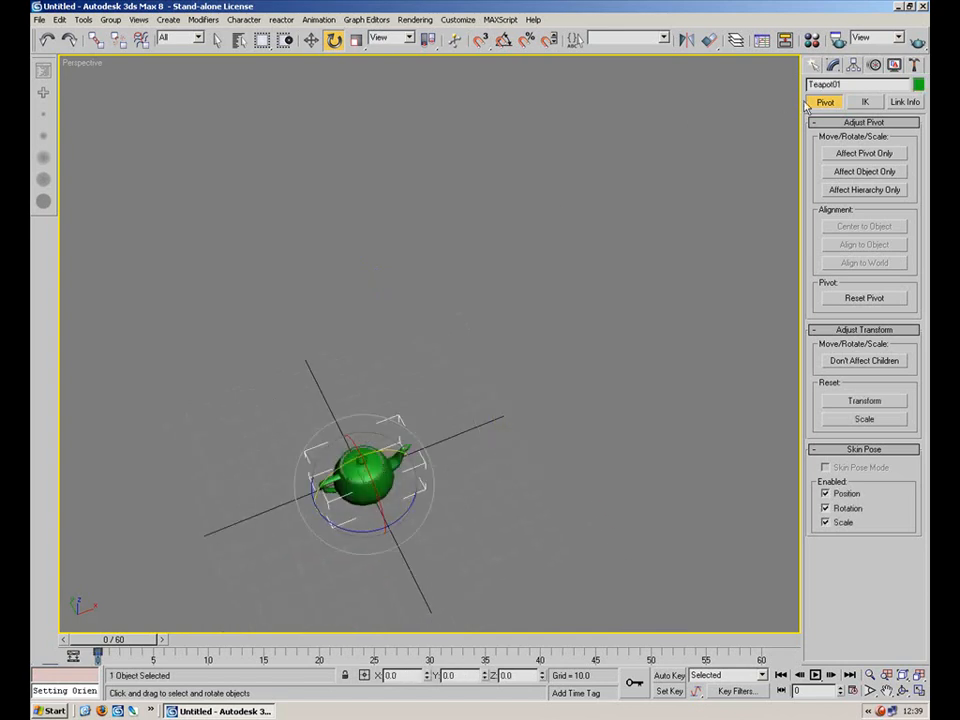
Move the teapot's pivot far above the teapot using Affect Pivot Only and switch to the Rotate tool.
left_click(850, 153)
middle_click_drag(435, 332, 431, 288, "alt")
left_click(313, 41)
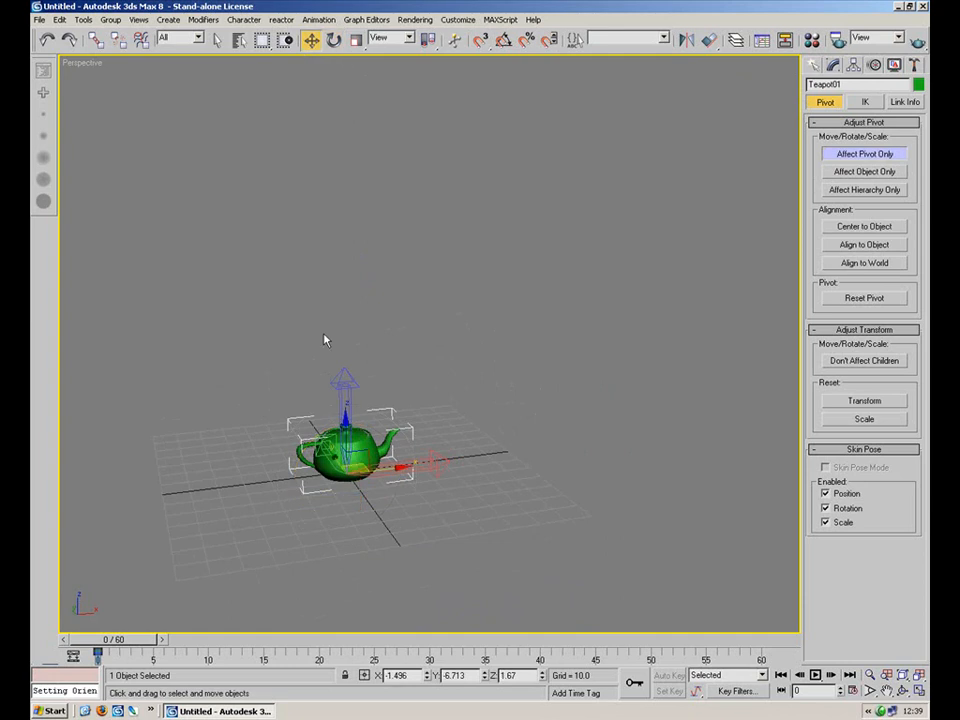
left_click_drag(350, 455, 393, 154)
left_click(831, 155)
left_click(336, 40)
right_click(394, 154)
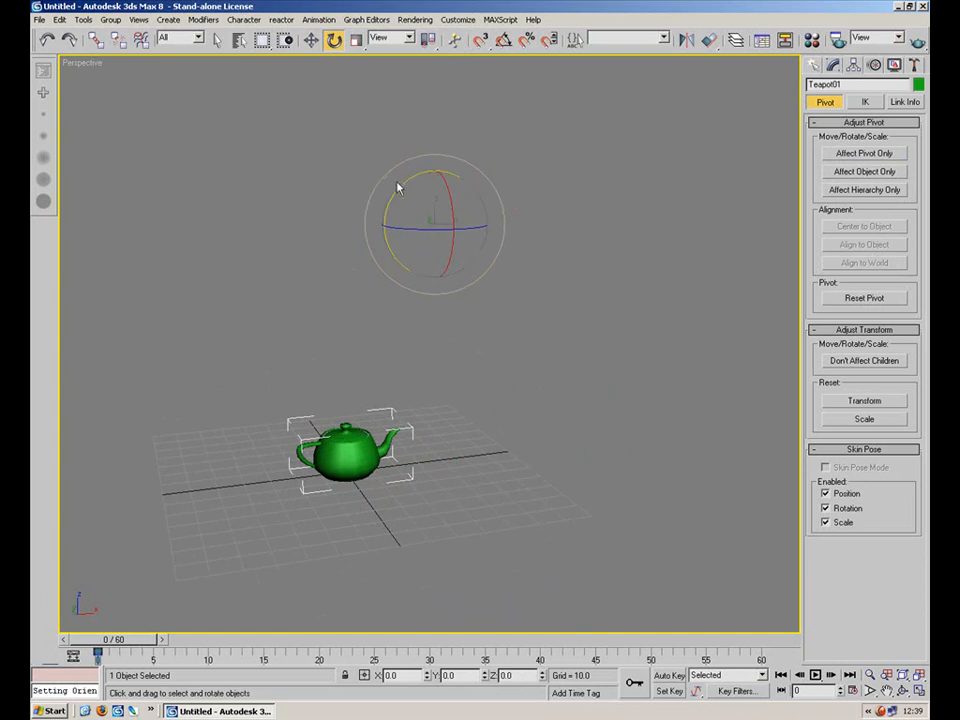
right_click(523, 260)
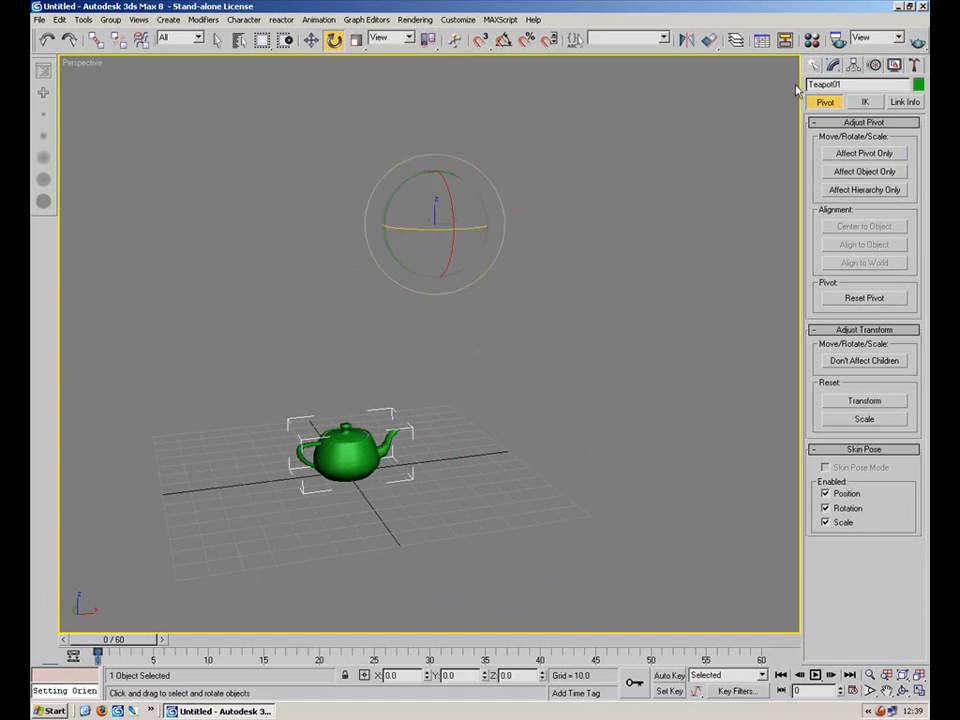
Inspect the teapot's Link Constraint controller in the Motion panel, then delete the teapot.
left_click(874, 65)
left_click(866, 204)
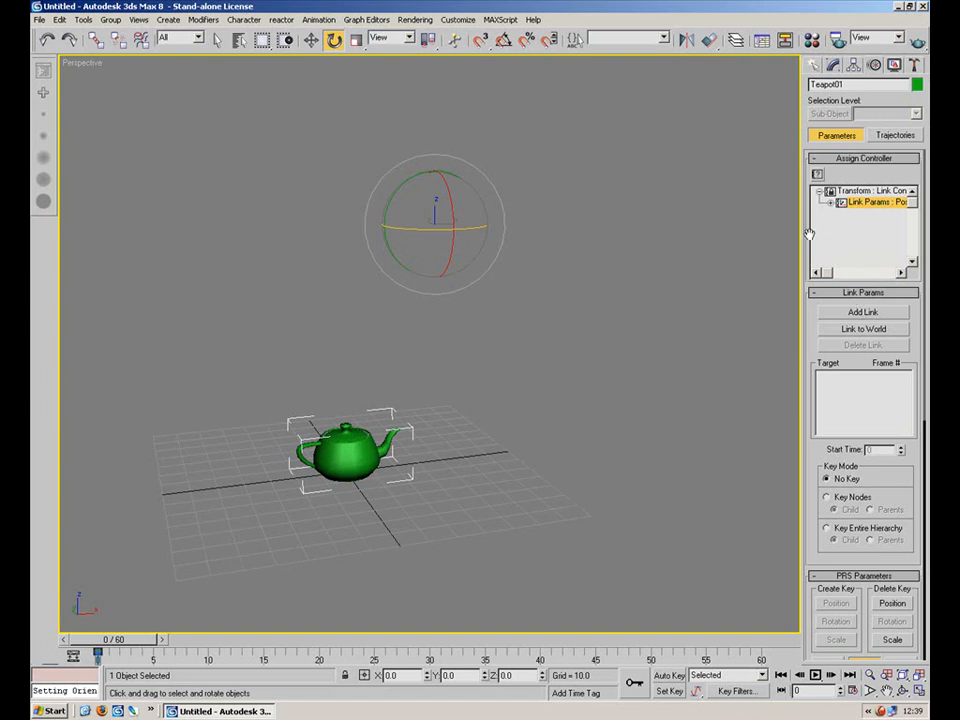
left_click_drag(803, 234, 845, 225)
left_click(871, 191)
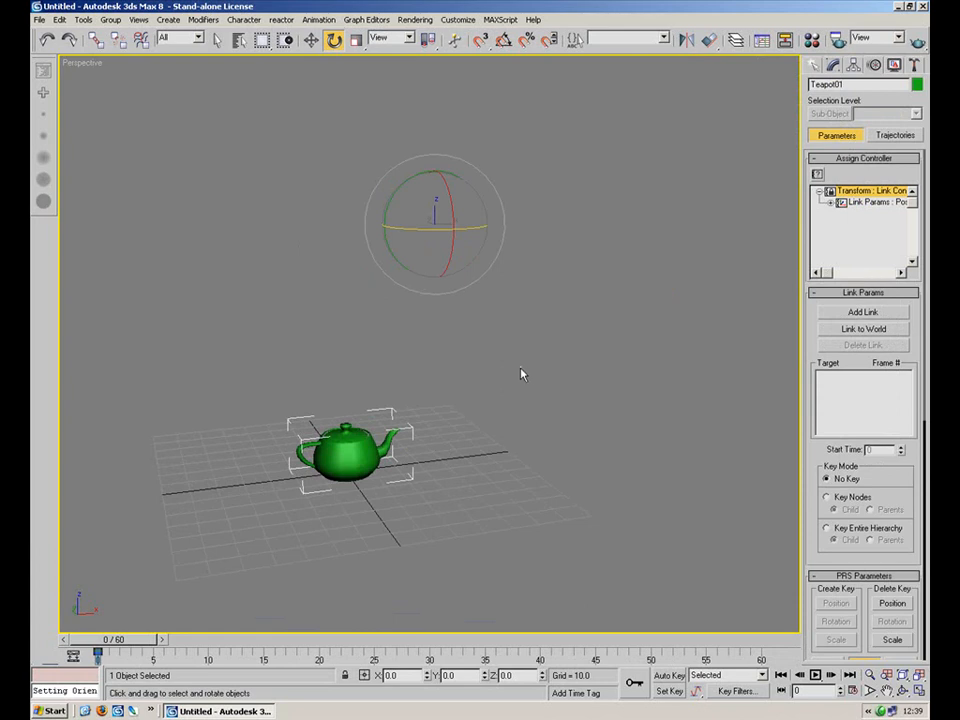
left_click_drag(526, 368, 271, 551)
key("Delete")
Create a new teapot at the centre of the grid.
left_click(813, 66)
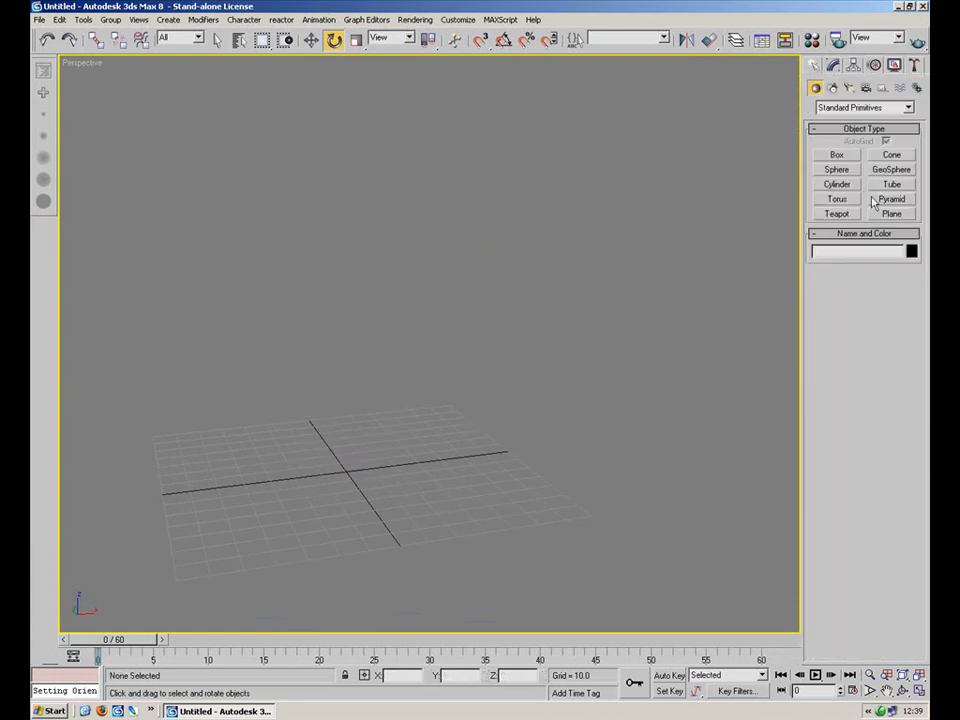
left_click(849, 156)
left_click_drag(386, 452, 344, 532)
right_click(344, 532)
left_click(837, 214)
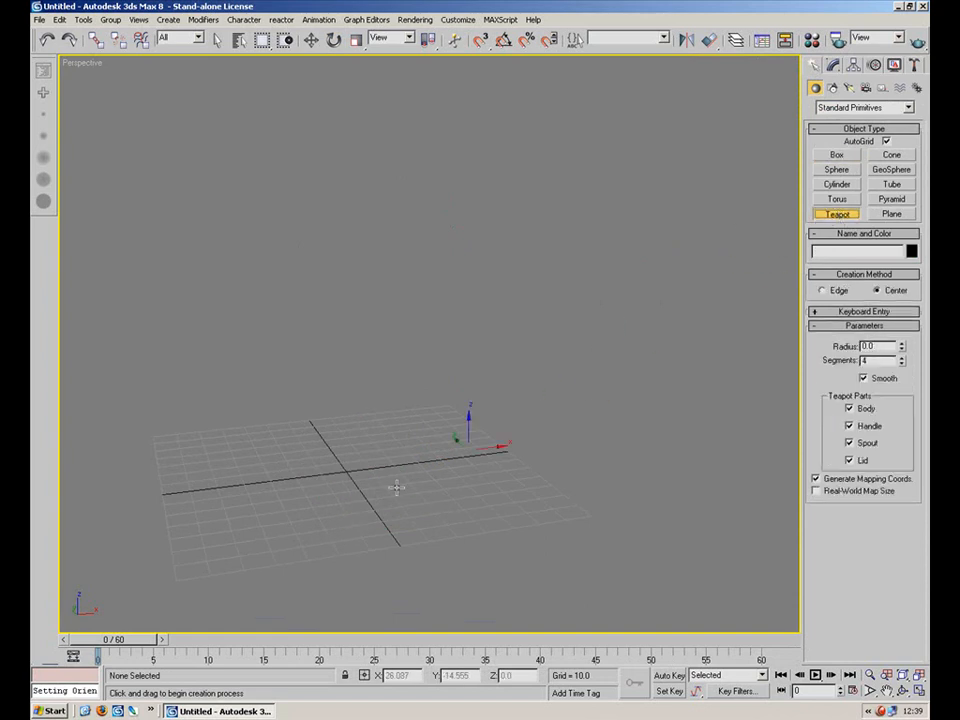
left_click_drag(341, 468, 381, 483)
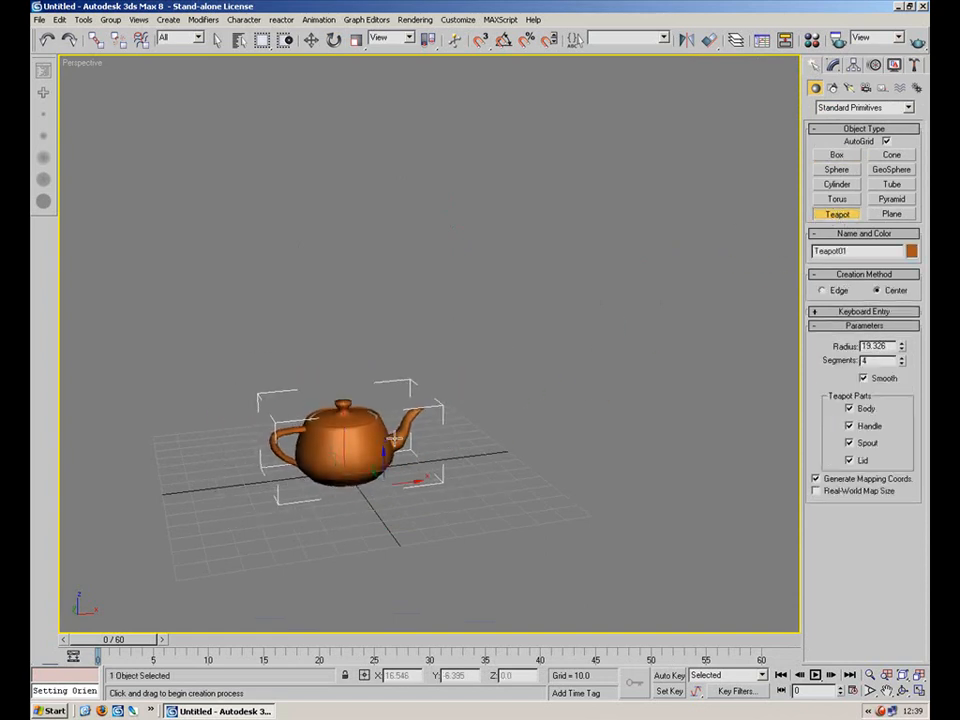
Move the new teapot's pivot above it using Affect Pivot Only.
left_click(853, 65)
key("e")
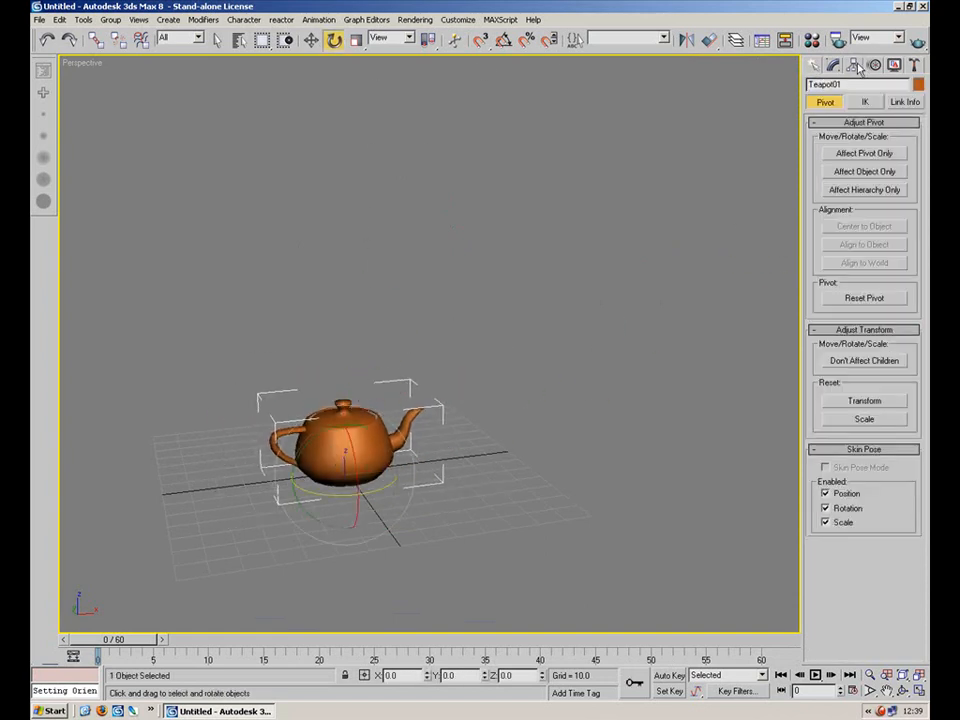
left_click(864, 154)
left_click(311, 40)
left_click_drag(350, 445, 430, 357)
left_click(838, 156)
left_click(333, 40)
key("ctrl+z")
left_click_drag(375, 257, 395, 275)
left_click(540, 375)
middle_click_drag(540, 375, 490, 389, "alt")
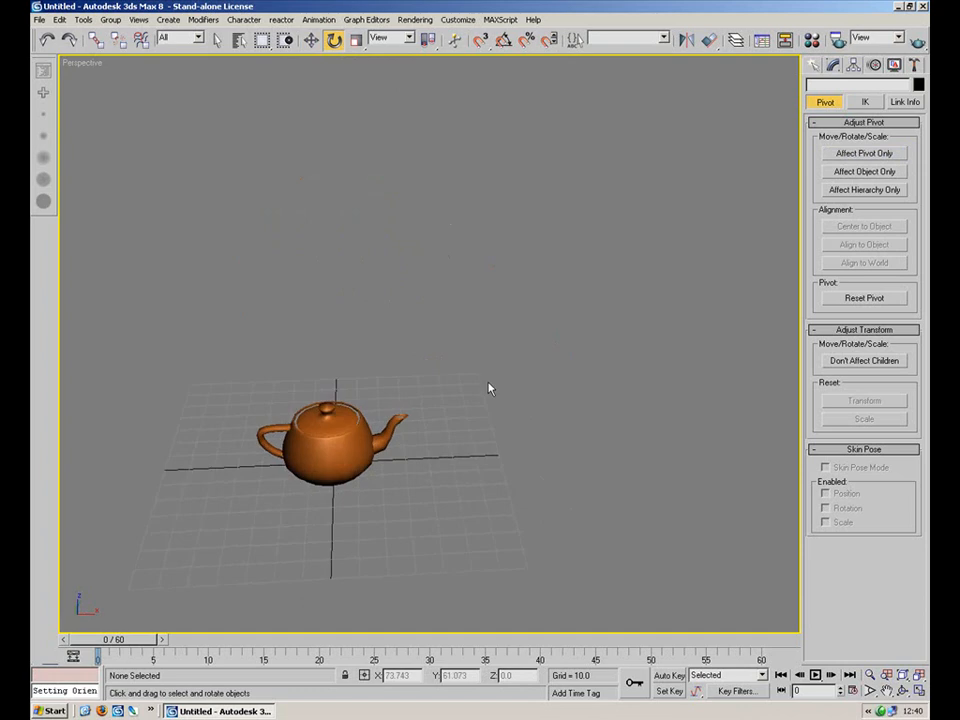
Center the teapot's pivot to the object with Affect Pivot Only.
left_click(365, 432)
left_click(857, 154)
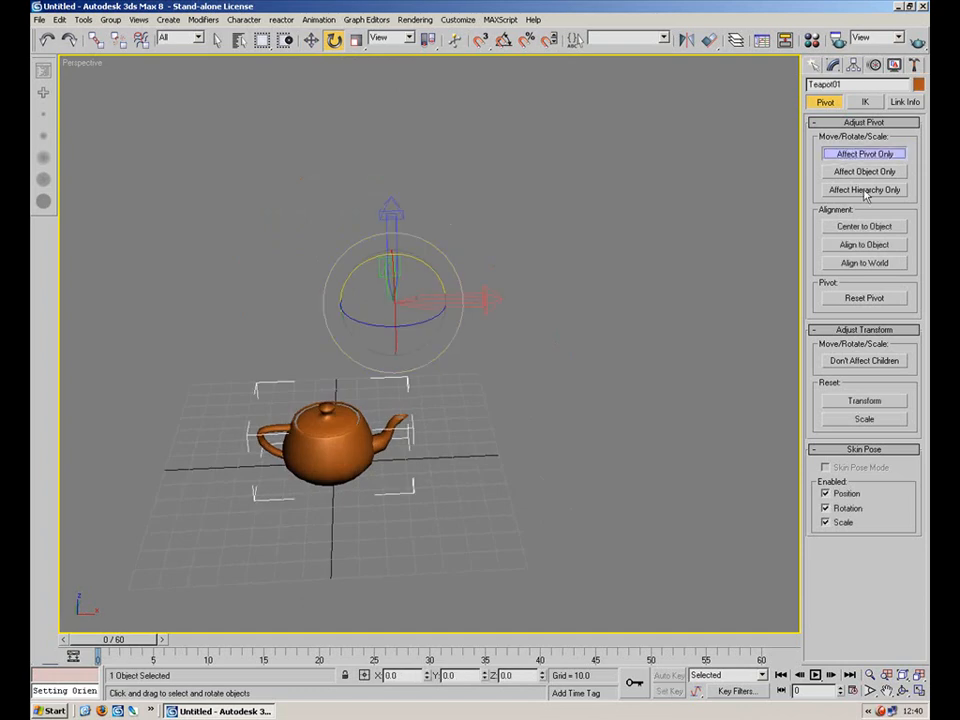
left_click(880, 228)
left_click(862, 153)
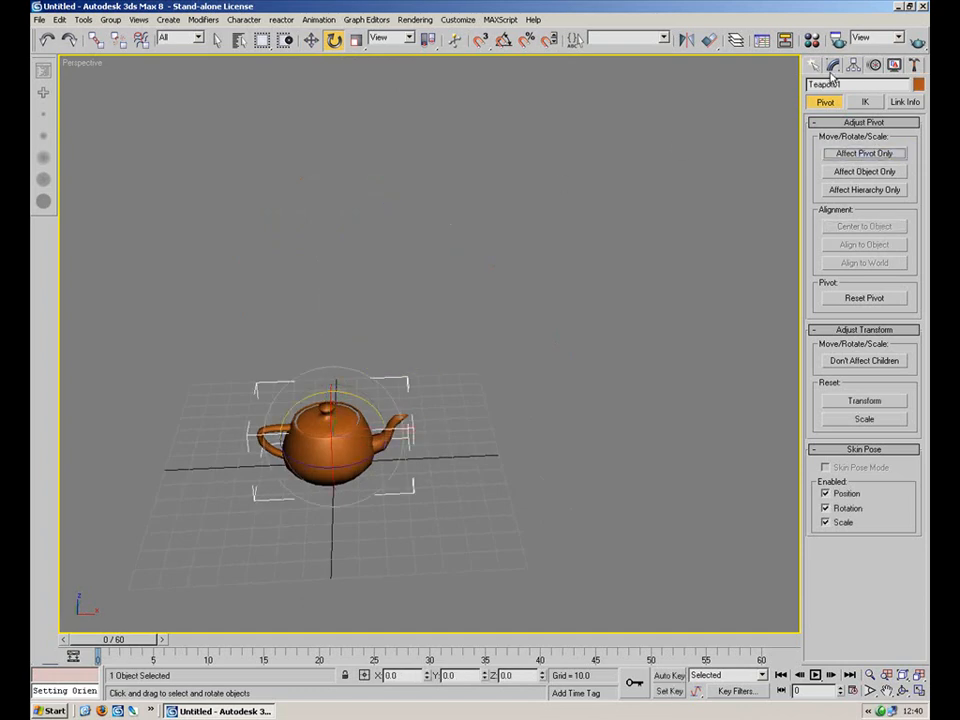
Create a box to the right of the teapot and raise the teapot slightly.
left_click(814, 65)
left_click(836, 154)
middle_click_drag(589, 180, 632, 311, "alt")
left_click_drag(632, 311, 583, 410)
middle_click_drag(555, 400, 525, 214, "alt")
left_click(311, 39)
left_click_drag(630, 415, 636, 387)
left_click(330, 458)
middle_click_drag(330, 458, 310, 420, "alt")
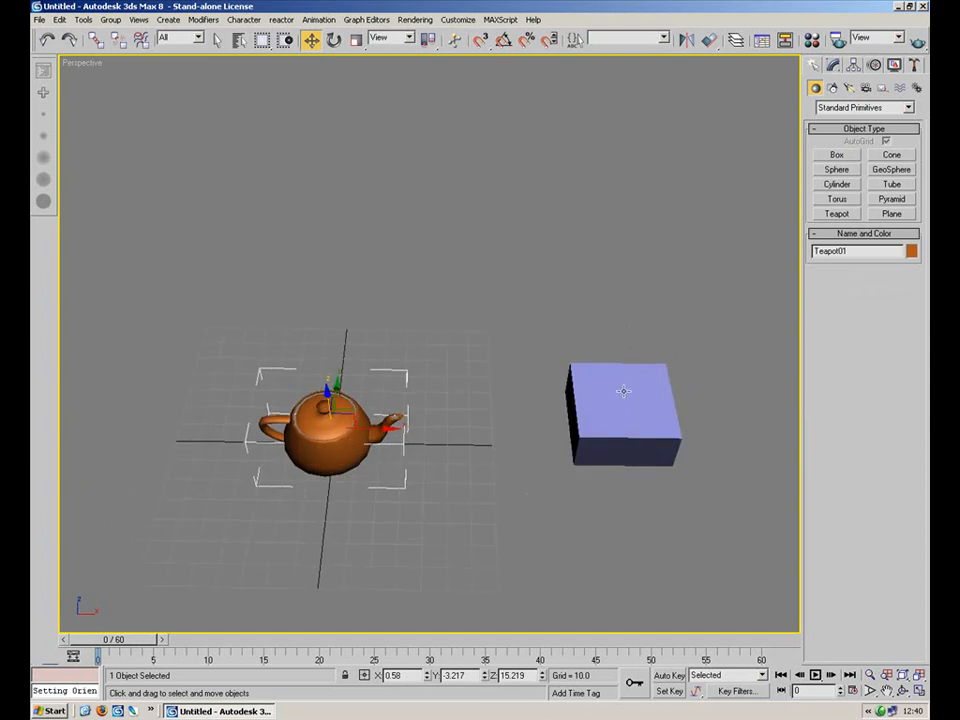
left_click(319, 19)
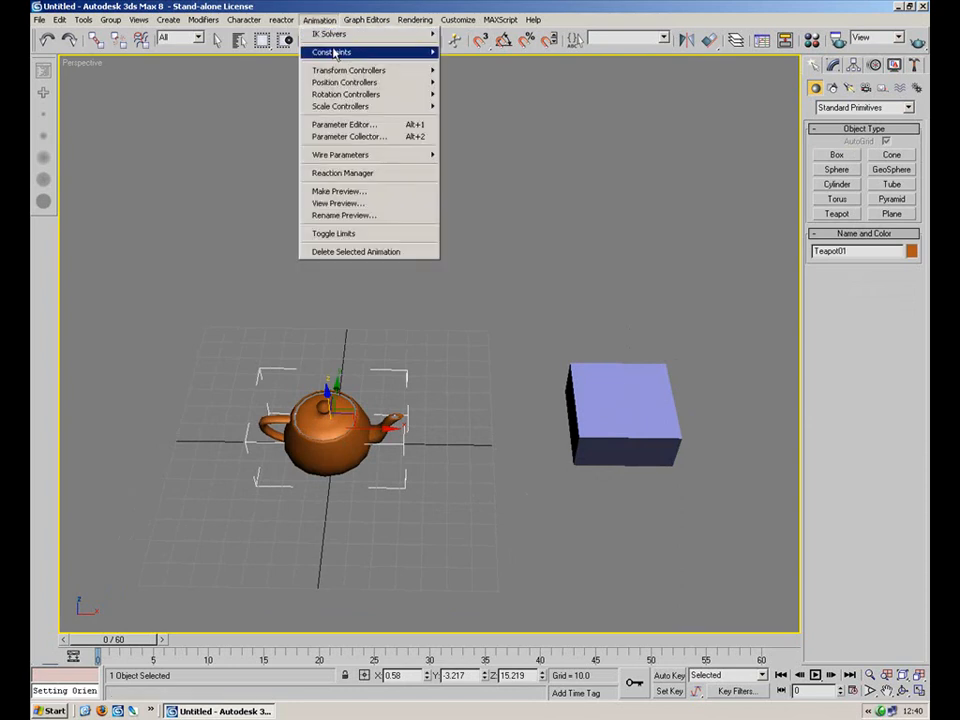
mouse_move(335, 54)
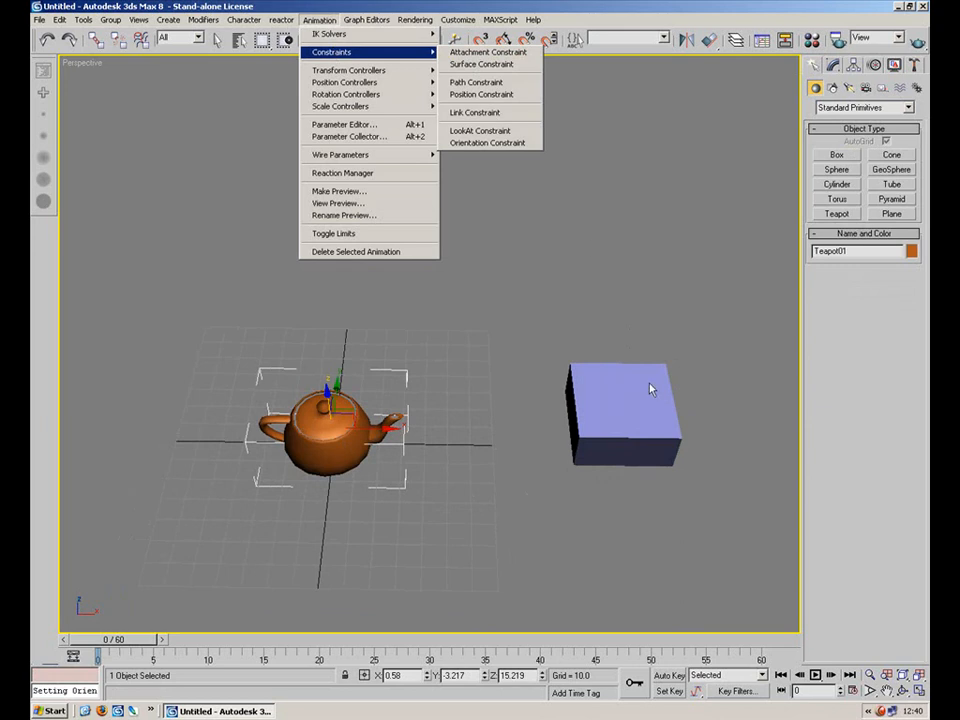
left_click(630, 405)
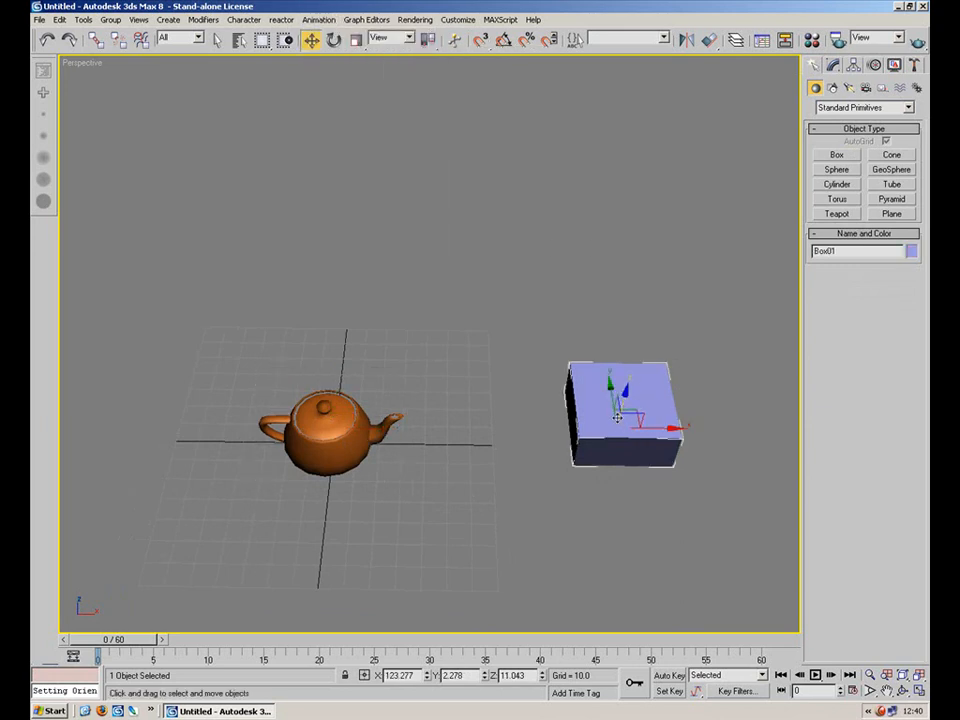
left_click(322, 20)
mouse_move(360, 52)
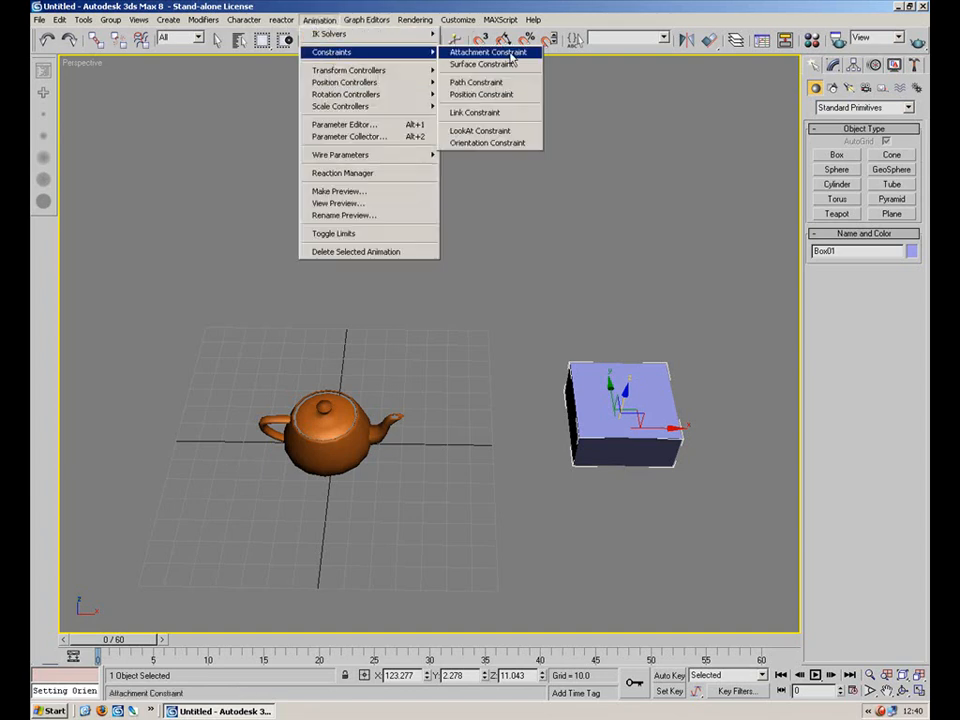
left_click(490, 131)
right_click(436, 387)
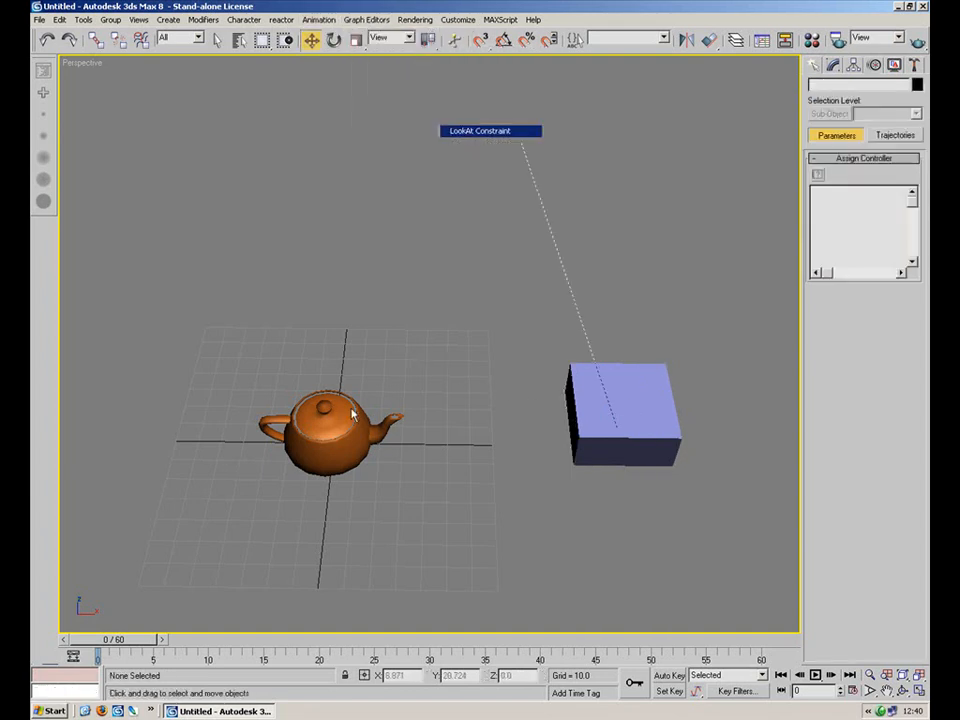
Apply a LookAt Constraint to the teapot with the box as its target.
left_click(338, 422)
left_click(318, 20)
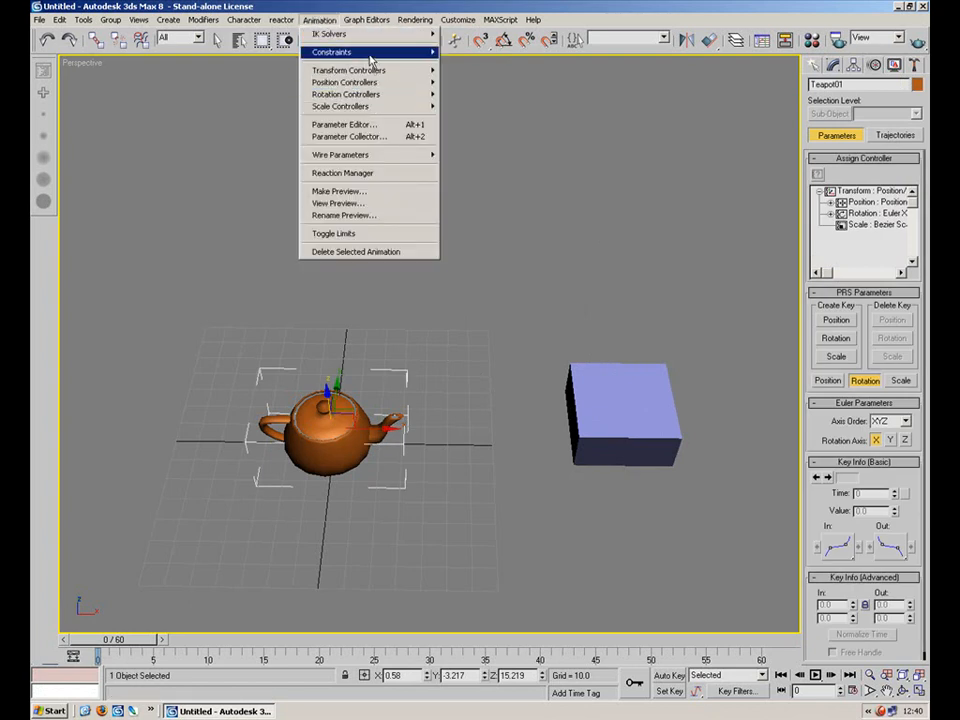
mouse_move(400, 51)
left_click(490, 131)
left_click(647, 397)
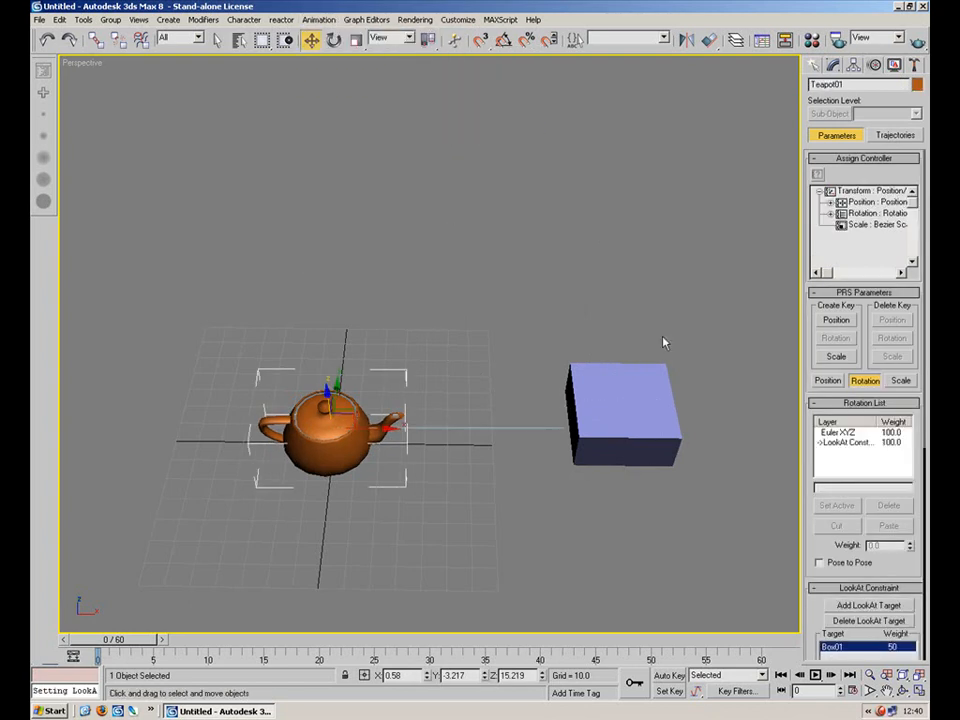
Orbit the view to examine how the teapot faces the box from several angles.
middle_click_drag(522, 398, 480, 330)
middle_click_drag(480, 330, 472, 430, "alt")
right_click(437, 270)
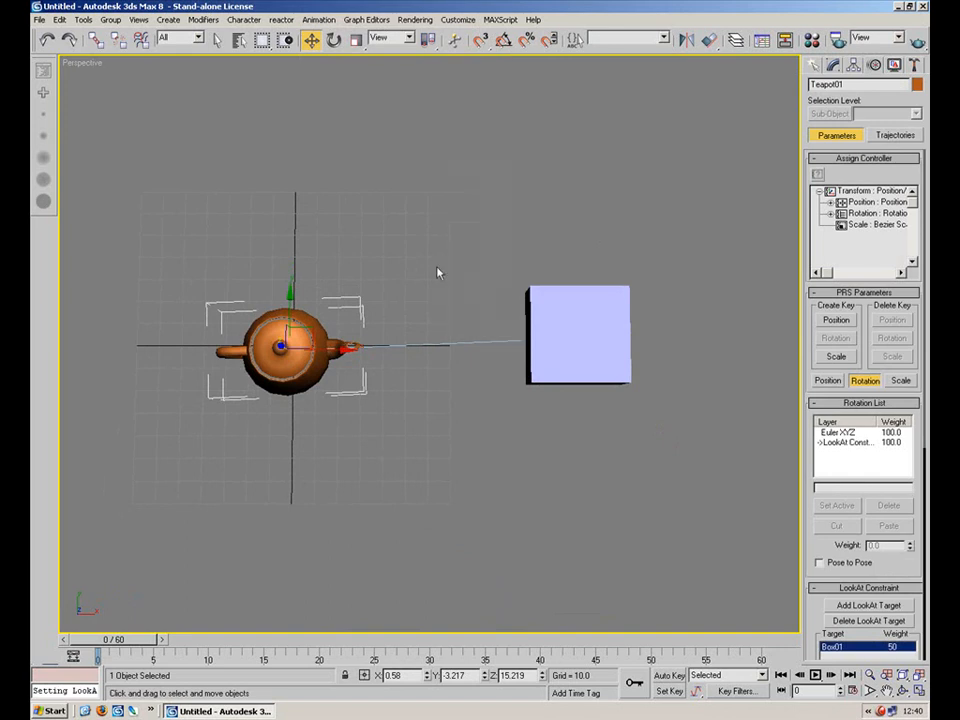
left_click(468, 347)
left_click(789, 82)
left_click(569, 348)
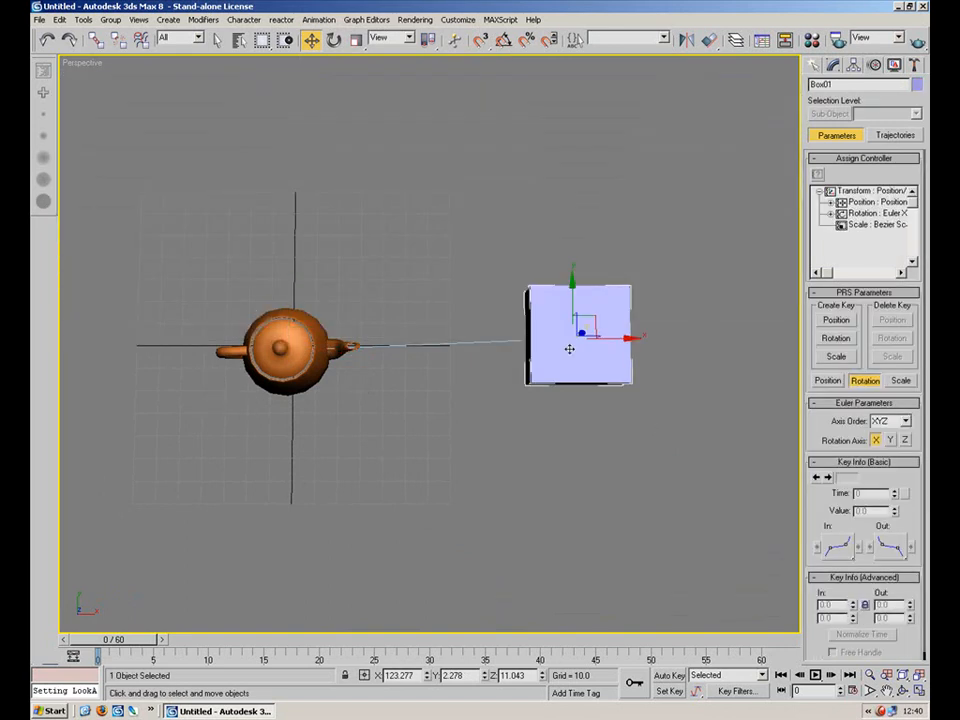
left_click_drag(598, 327, 516, 341)
middle_click_drag(516, 341, 524, 296, "alt")
mouse_move(591, 344)
left_mouse_down()
mouse_move(364, 219)
mouse_move(274, 253)
mouse_move(314, 282)
mouse_move(320, 332)
mouse_move(602, 360)
left_mouse_up()
left_click(334, 40)
left_click_drag(606, 309, 575, 322)
right_click(594, 358)
right_click(575, 322)
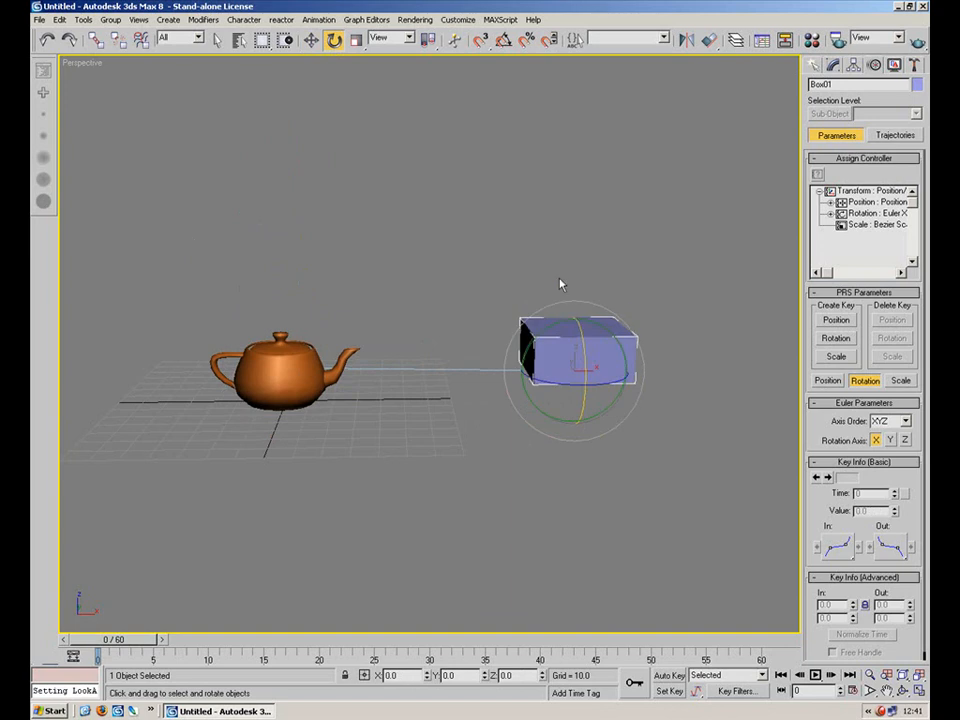
left_click(580, 273)
middle_click_drag(580, 273, 513, 287, "alt")
Enable Keep Initial Offset on the teapot's LookAt constraint.
left_click(348, 287)
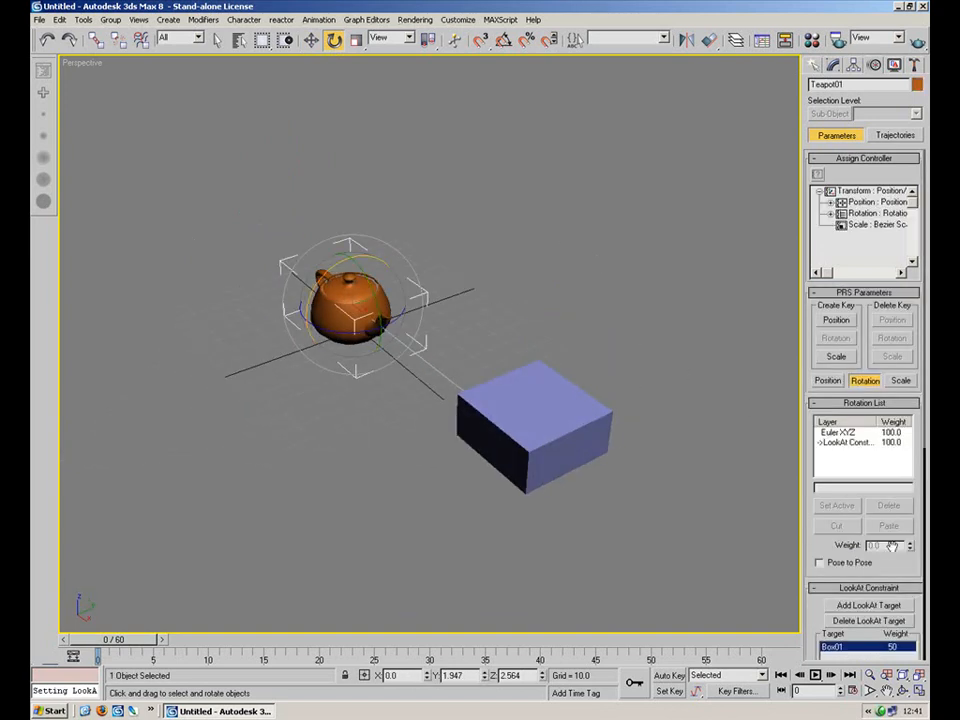
left_click_drag(913, 575, 910, 367)
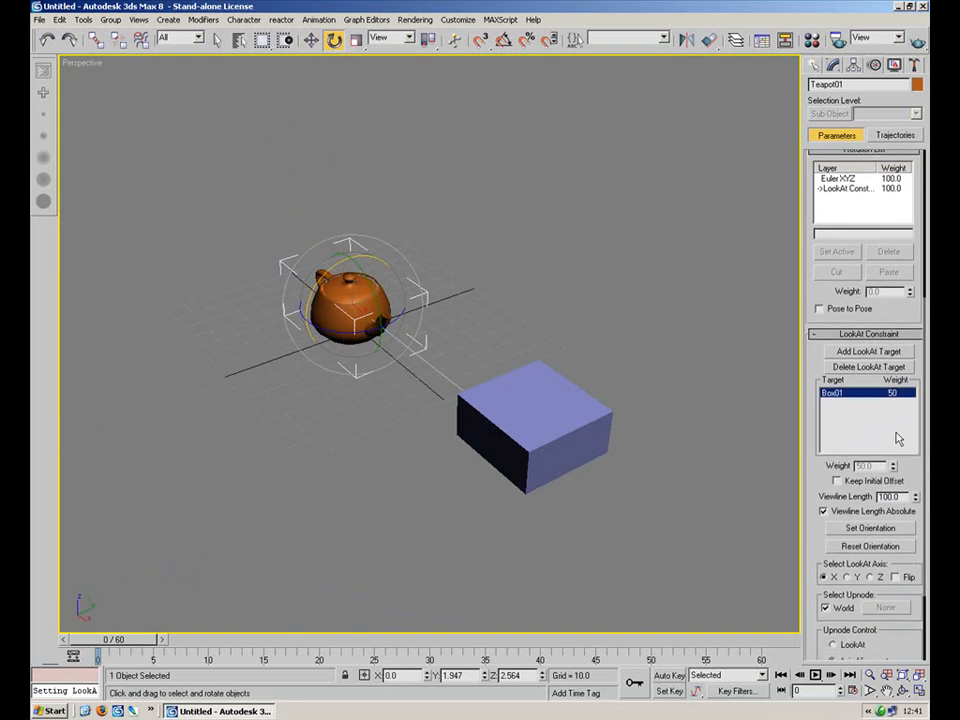
left_click(836, 481)
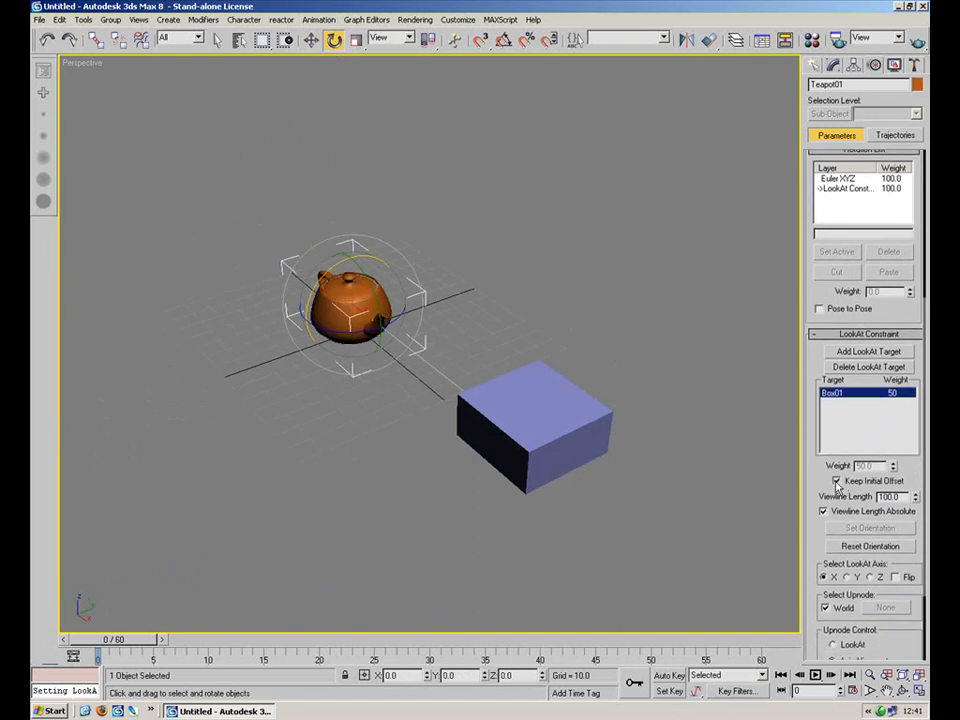
Try moving the box over to the teapot, undoing each move.
left_click_drag(824, 556, 820, 433)
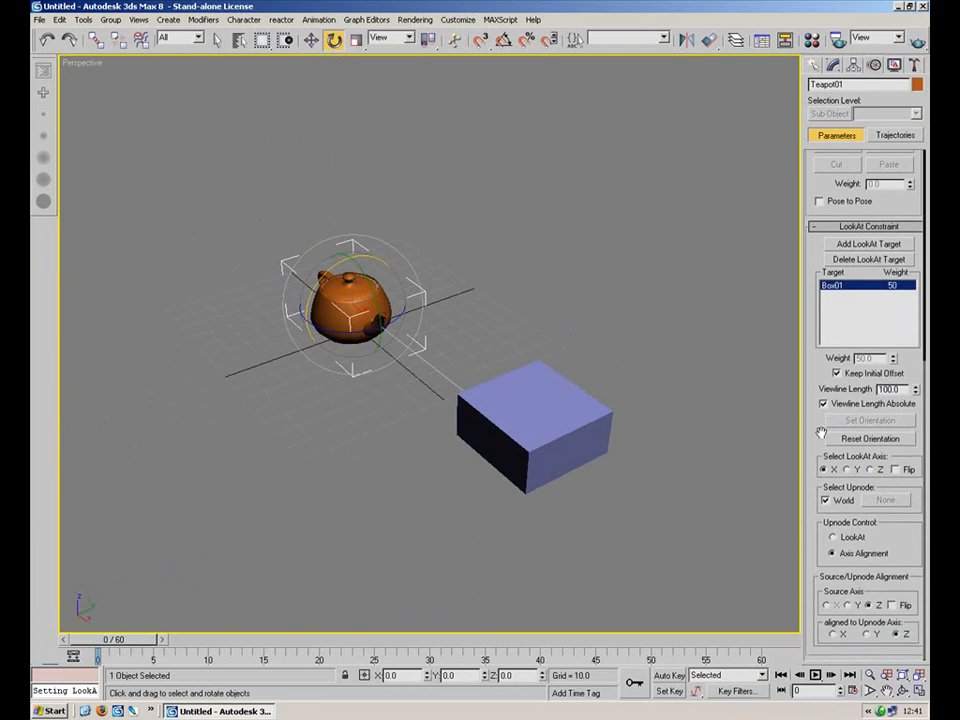
left_click(827, 501)
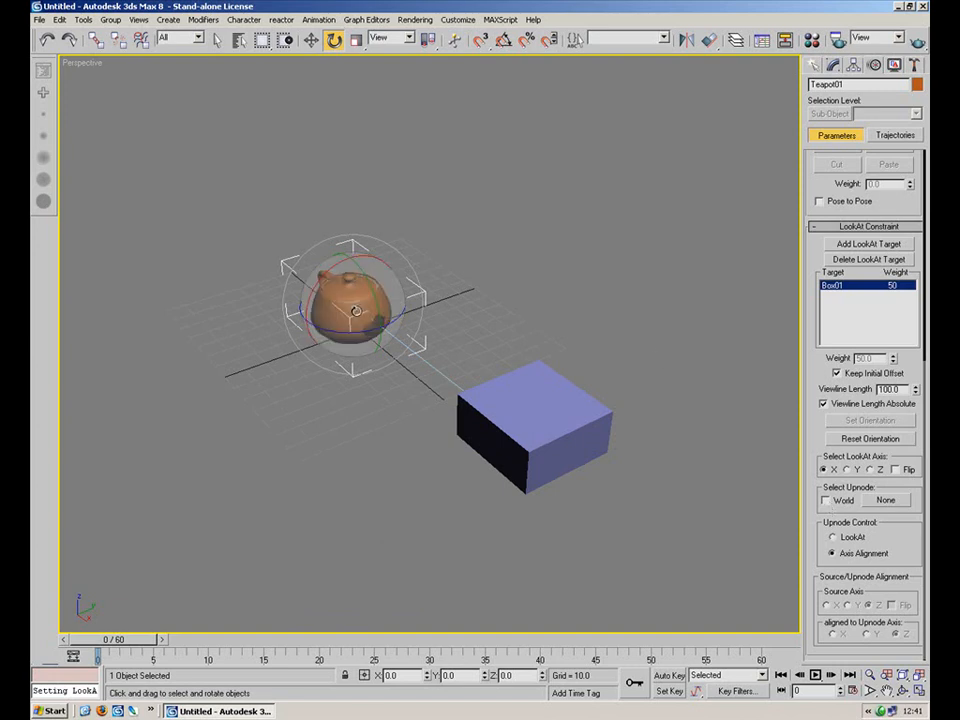
left_click(563, 386)
left_click(356, 312)
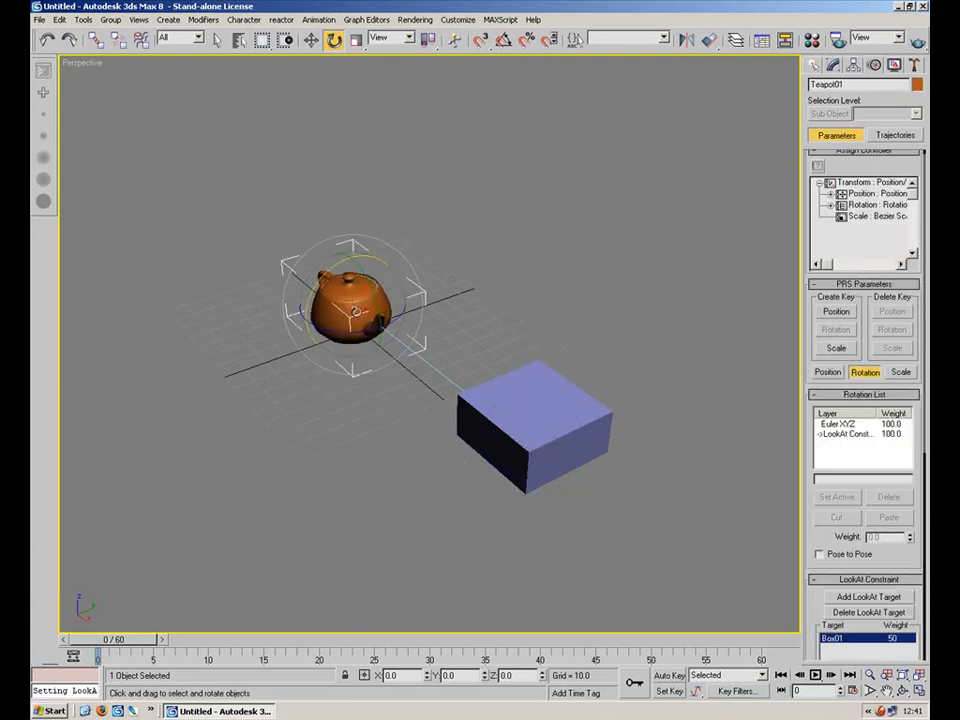
left_click_drag(824, 607, 805, 238)
middle_click_drag(536, 337, 603, 350, "alt")
left_click(311, 40)
left_click(622, 412)
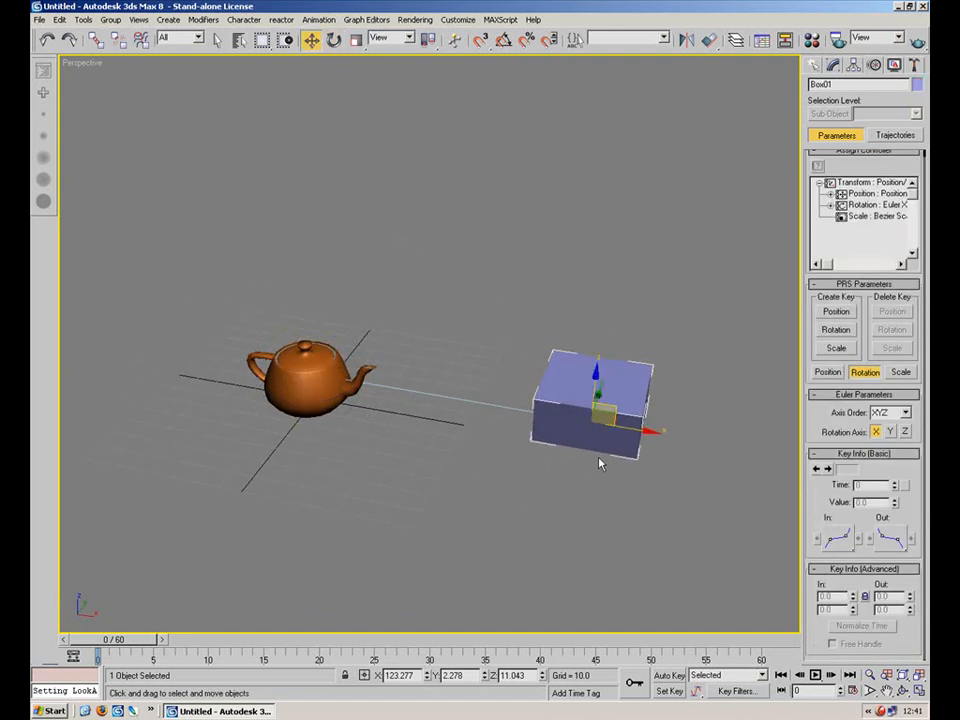
middle_click_drag(600, 476, 616, 393, "alt")
left_click_drag(617, 384, 333, 357)
key("ctrl+z")
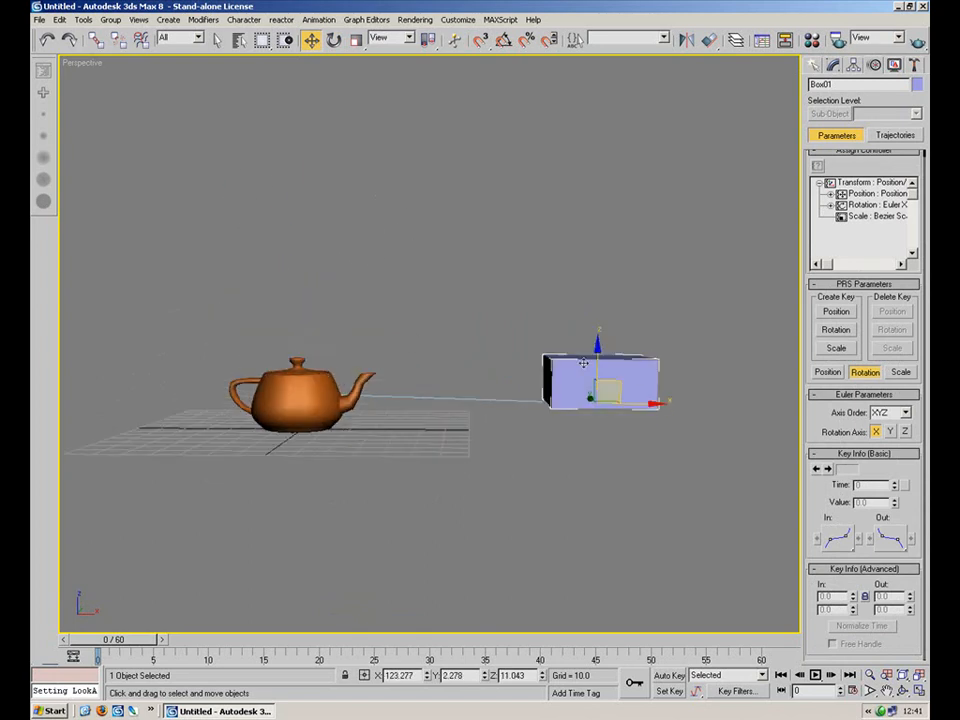
left_click_drag(617, 388, 331, 333)
key("ctrl+z")
Orbit around the box to inspect the LookAt setup from other angles.
middle_click_drag(388, 310, 358, 412, "alt")
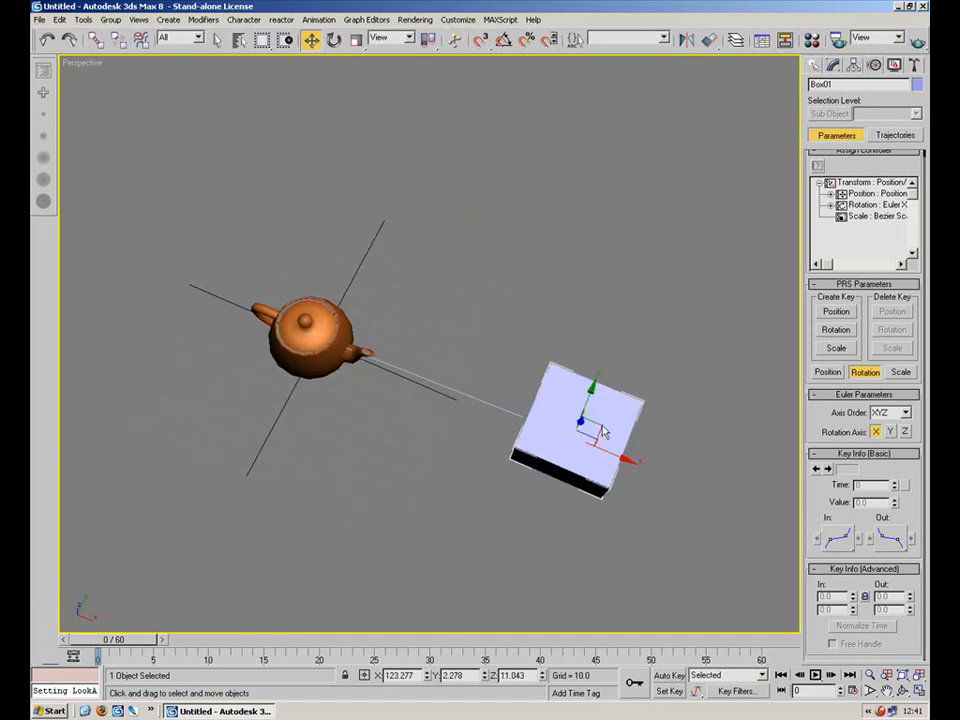
left_click_drag(601, 428, 595, 436)
middle_click_drag(599, 428, 636, 346, "alt")
left_click_drag(613, 400, 673, 405)
left_click(630, 327)
left_click(600, 417)
right_click(666, 406)
Replace the World upnode of the teapot's LookAt constraint with the box.
left_click(330, 400)
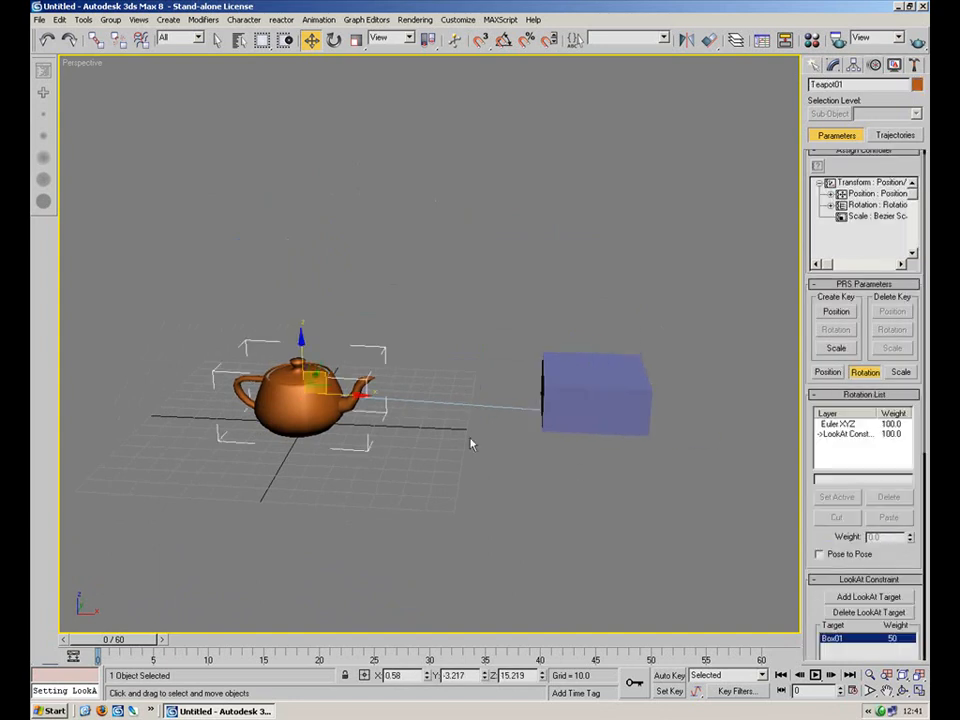
scroll(919, 585, "down", 5)
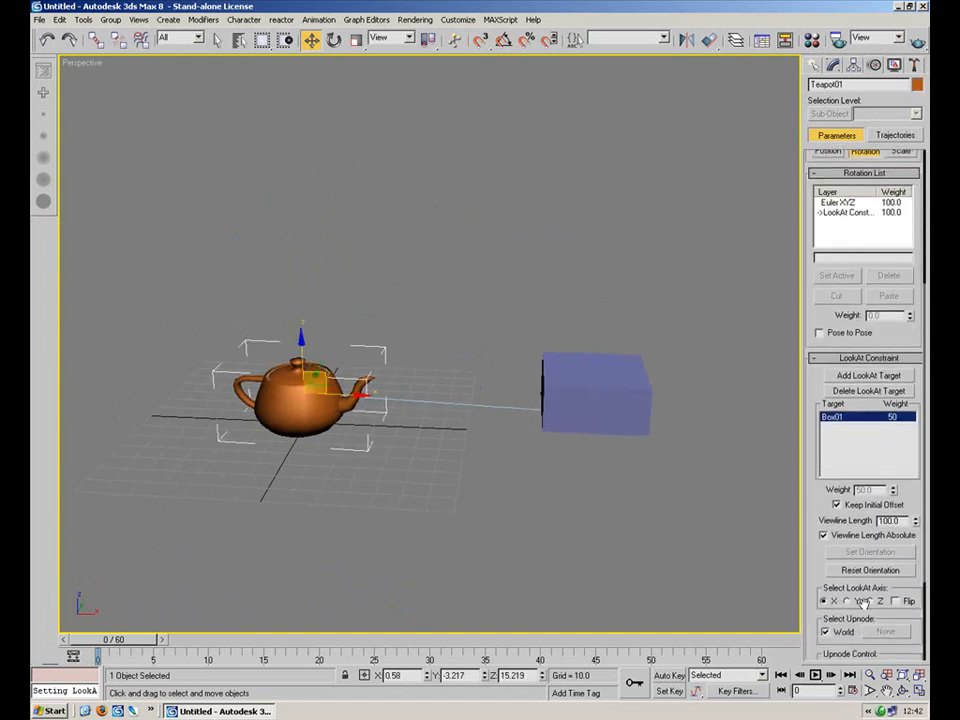
left_click_drag(818, 618, 802, 472)
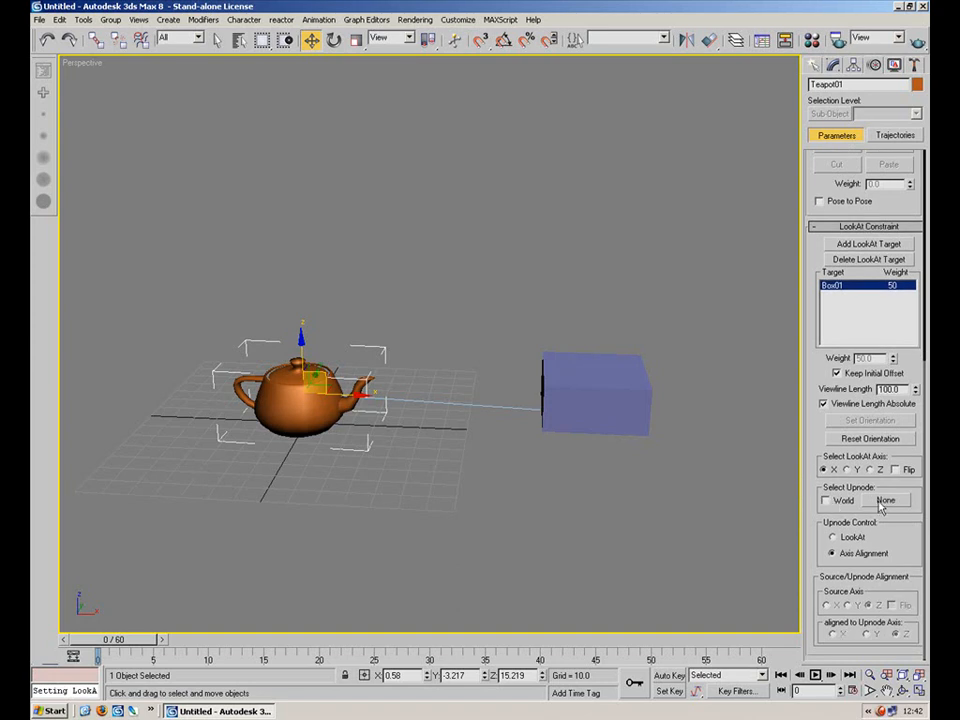
left_click(884, 501)
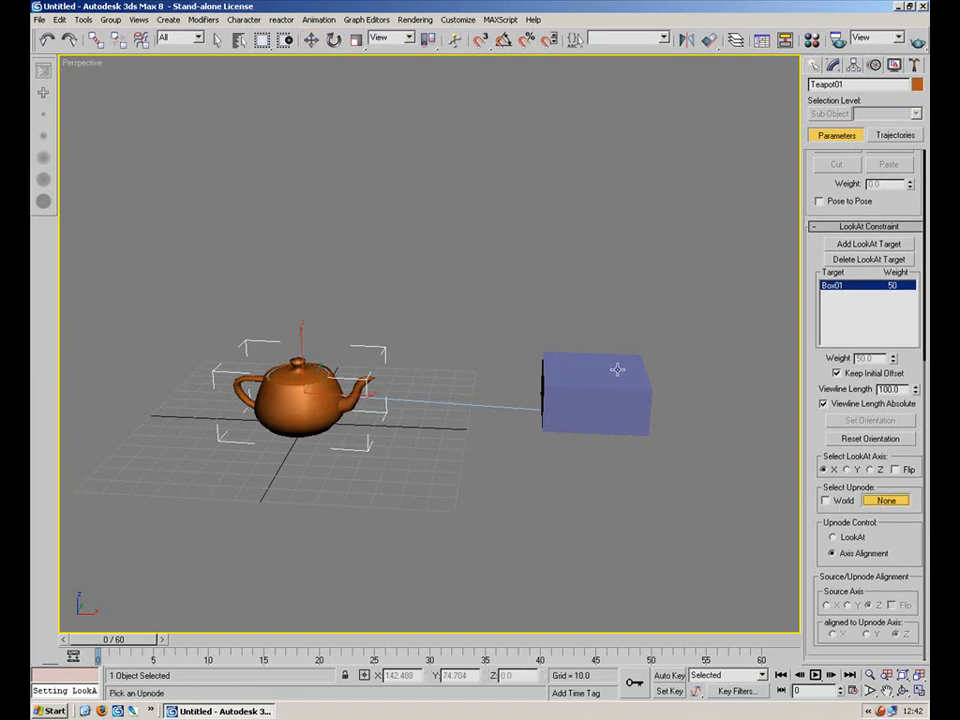
left_click(628, 390)
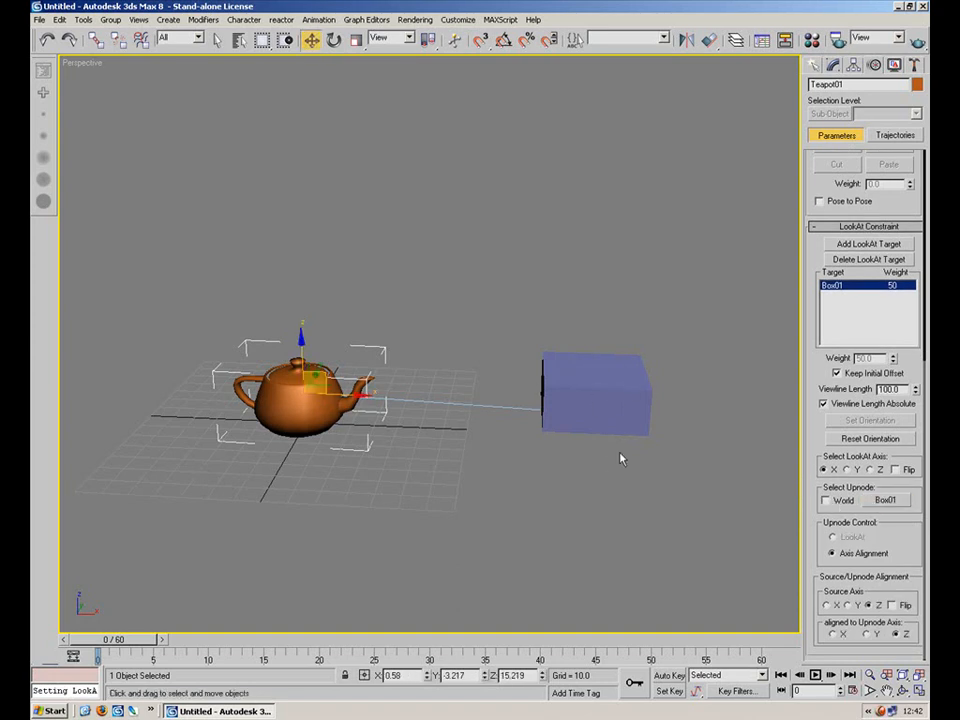
Test the upnode by rotating the box in several views, cancelling each rotation.
left_click(627, 415)
left_click_drag(612, 398, 578, 292)
right_click(578, 292)
left_click(334, 40)
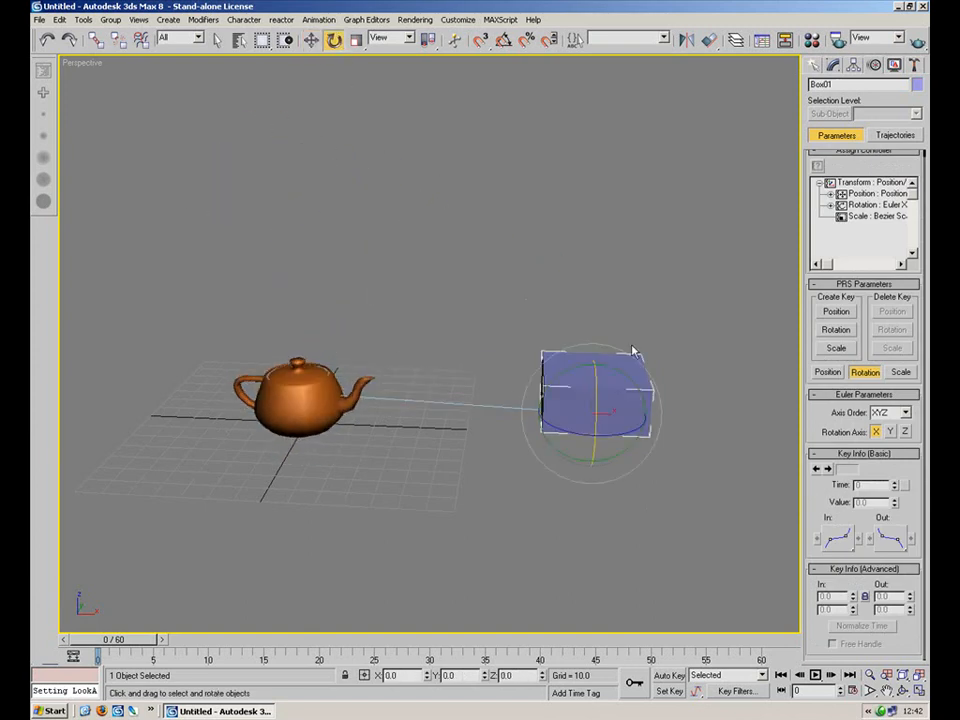
left_click_drag(597, 450, 554, 398)
right_click(554, 398)
middle_click_drag(627, 366, 502, 362, "alt")
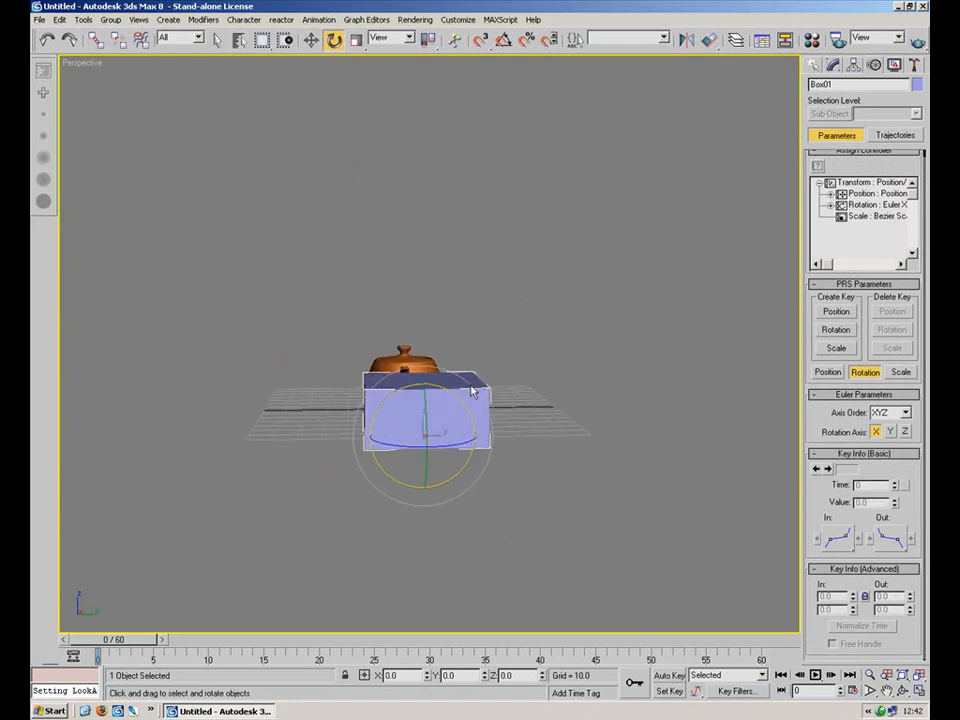
left_click_drag(443, 390, 399, 348)
right_click(399, 348)
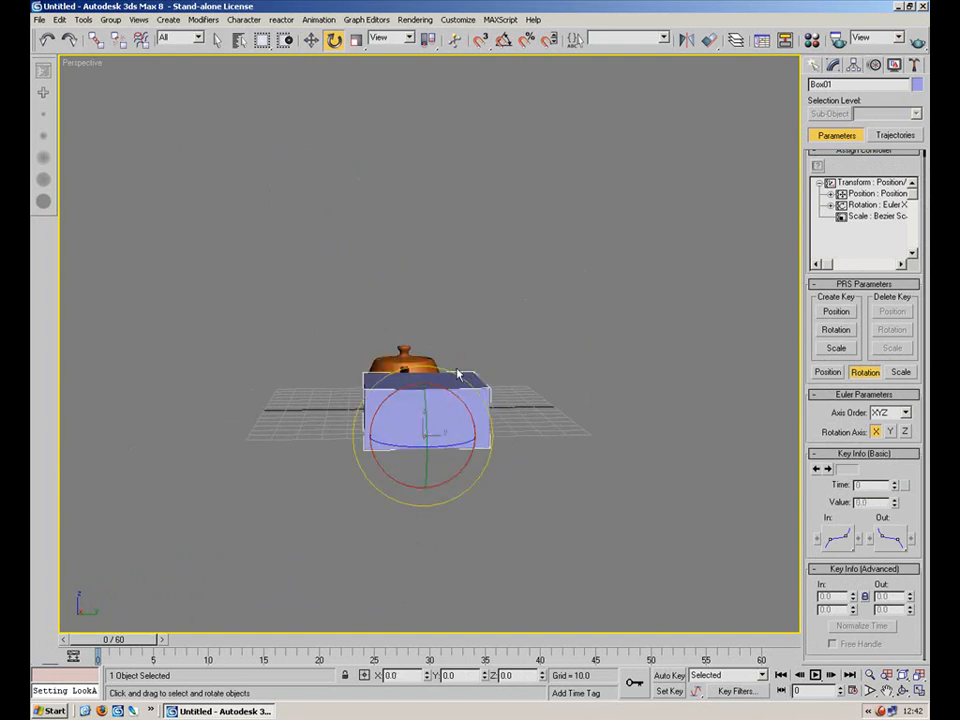
middle_click_drag(498, 381, 566, 440, "alt")
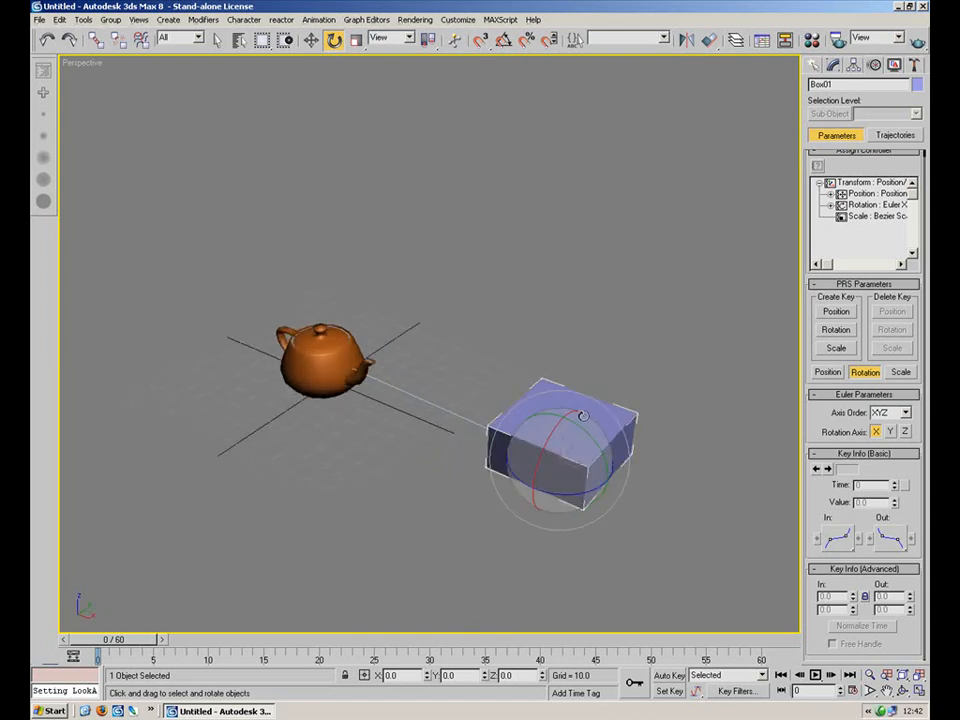
left_click_drag(557, 435, 507, 384)
right_click(507, 384)
left_click(507, 409)
middle_click_drag(507, 409, 550, 396, "alt")
left_click(566, 396)
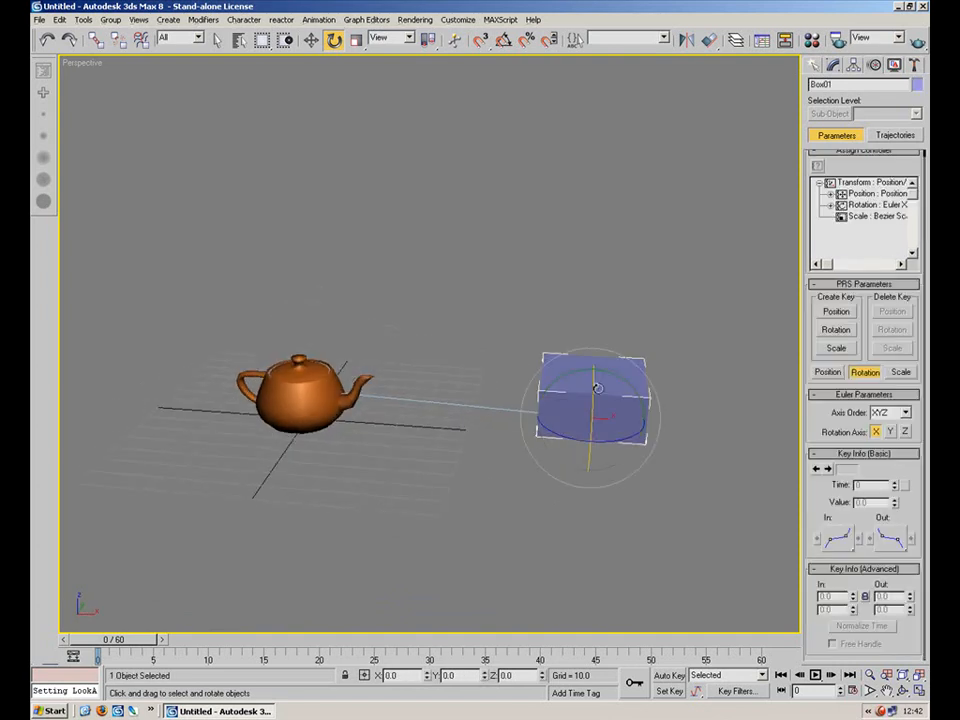
left_click_drag(594, 398, 595, 411)
right_click(595, 411)
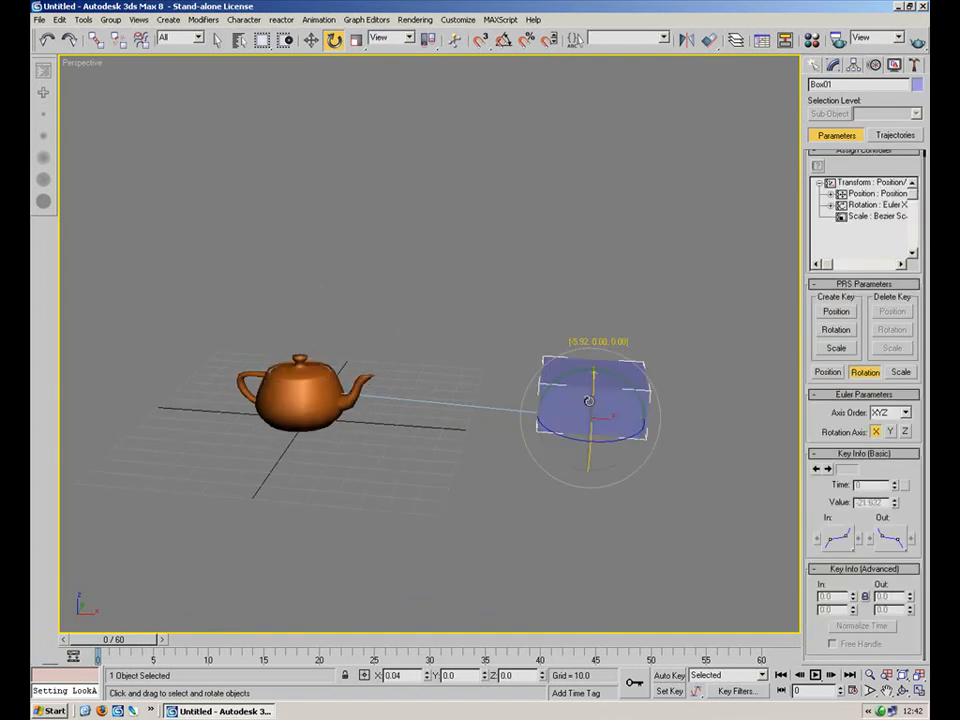
left_click(633, 325)
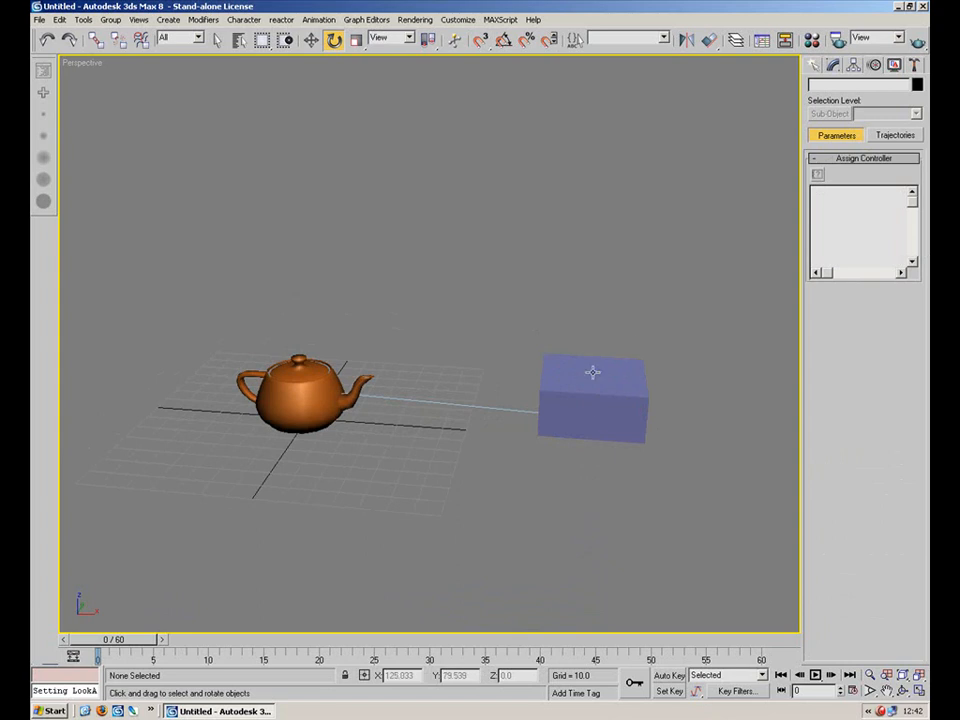
left_click(600, 395)
left_click_drag(598, 402, 569, 338)
right_click(569, 338)
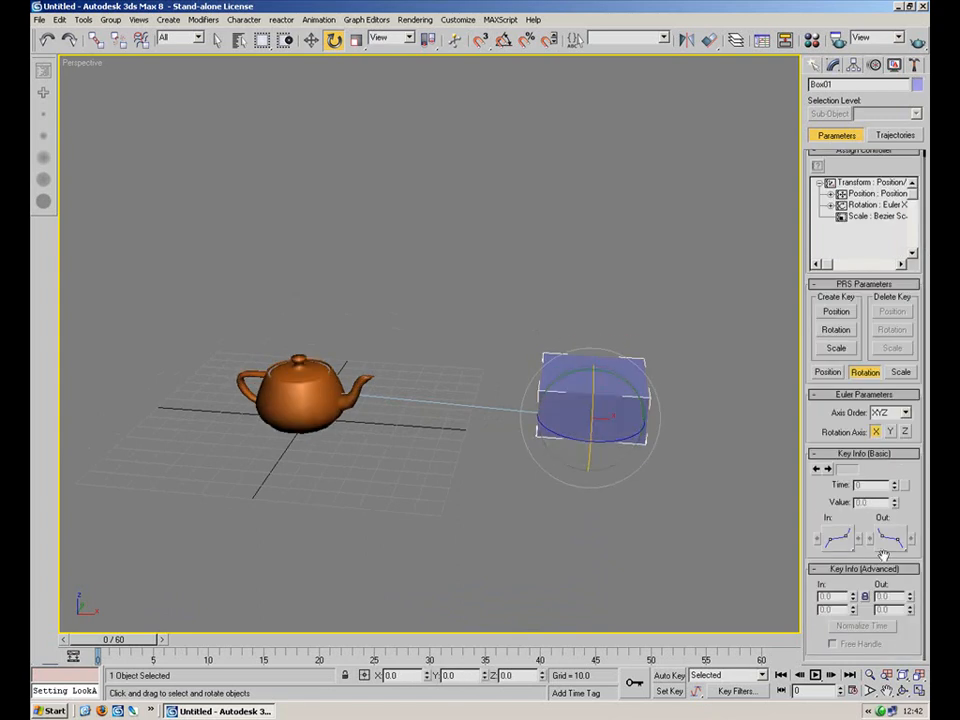
Set the teapot's upnode alignment source axis to X and select the box.
left_click(318, 401)
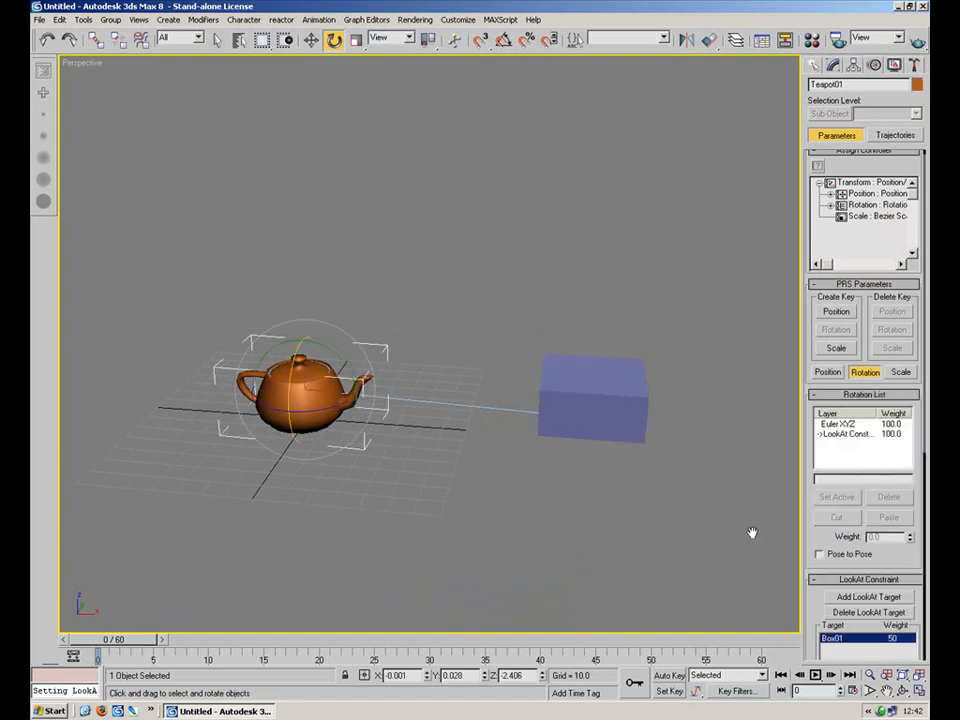
left_click_drag(820, 622, 802, 652)
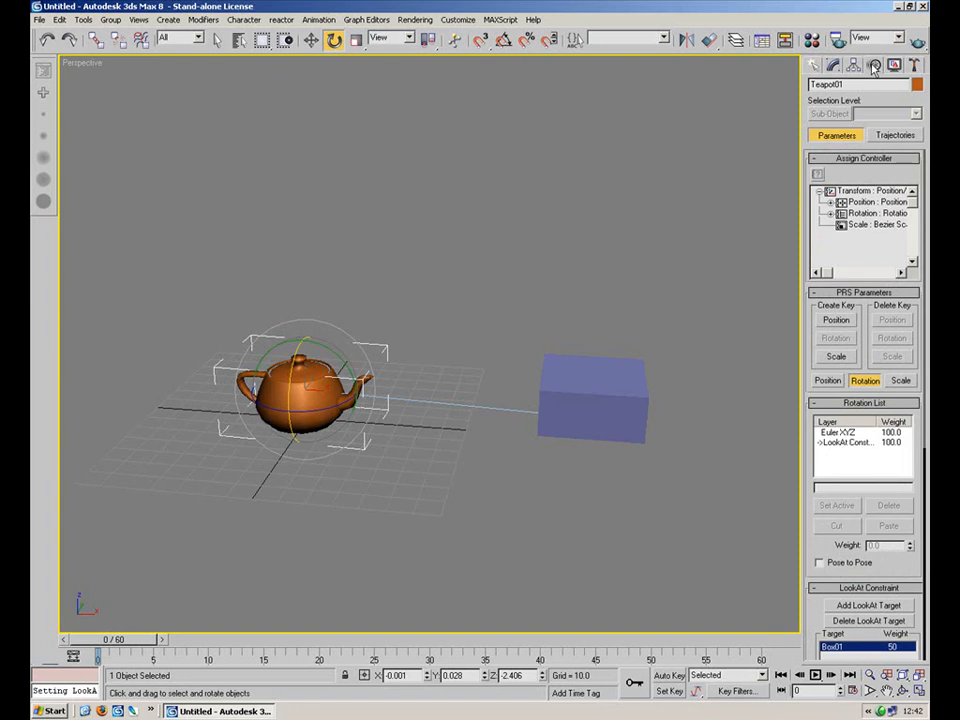
left_click(828, 380)
left_click(865, 381)
left_click(828, 380)
left_click(865, 381)
left_click_drag(915, 528, 900, 153)
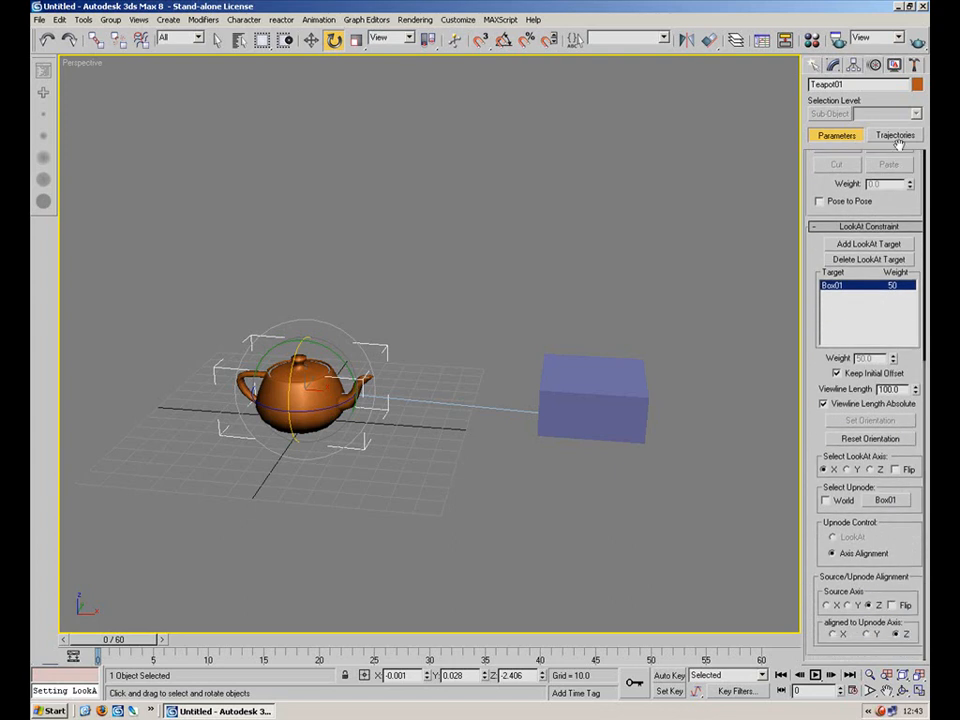
left_click(847, 605)
left_click(826, 605)
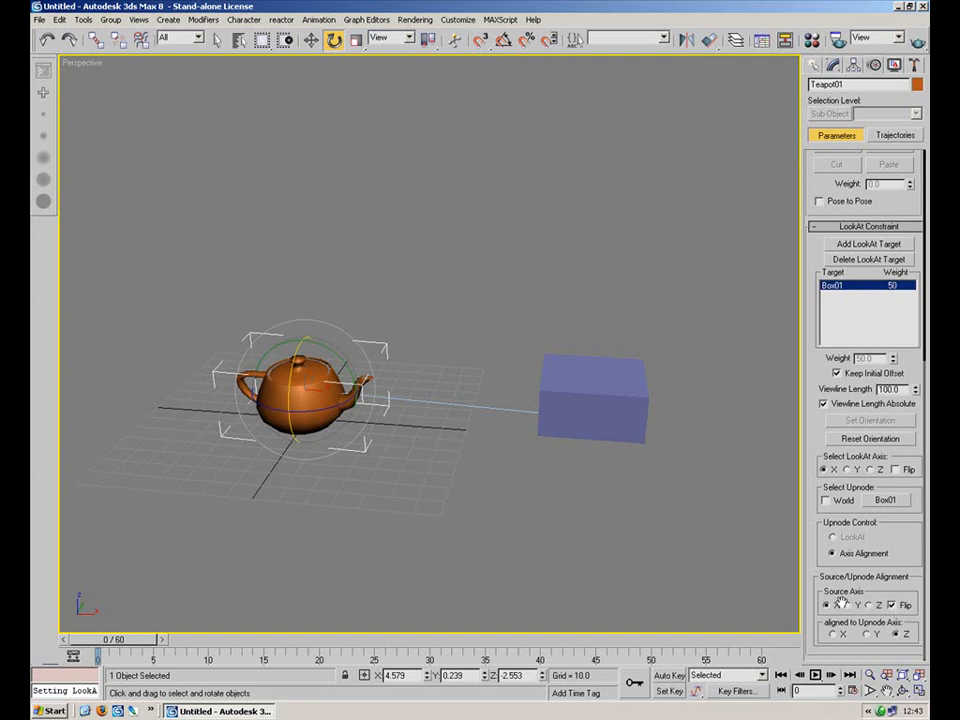
left_click(574, 420)
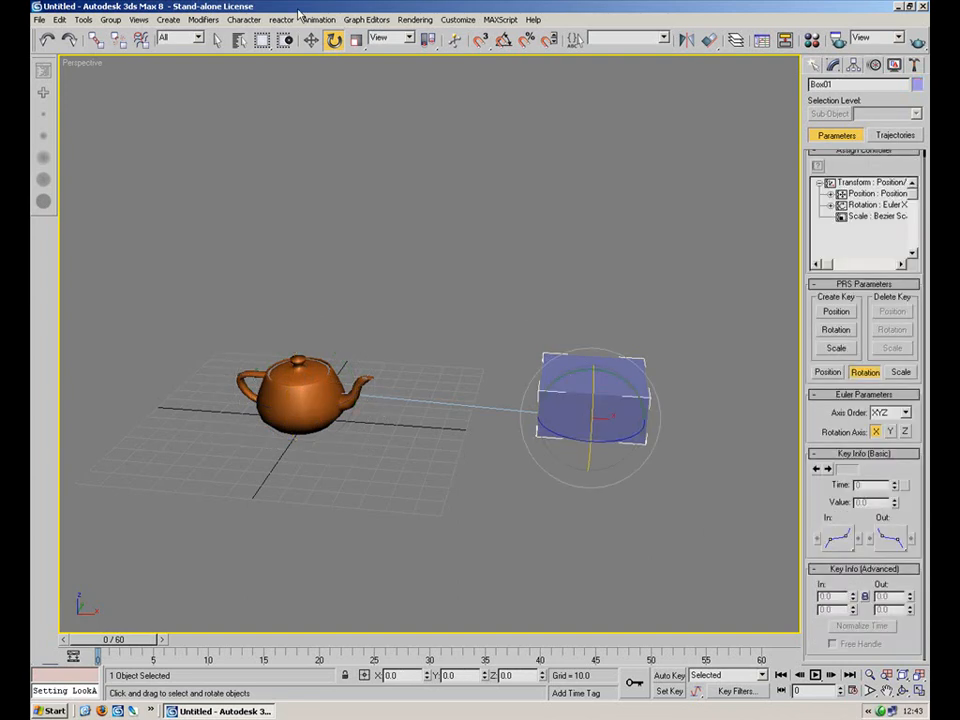
Move the box slightly, then undo the move.
left_click(311, 40)
left_click_drag(610, 404, 590, 390)
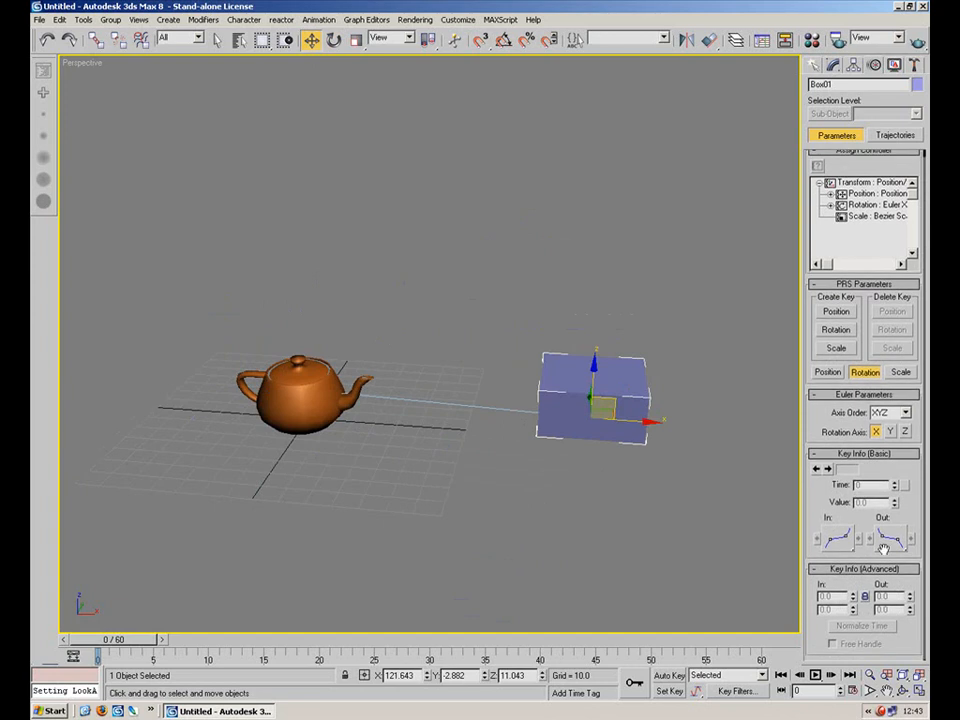
left_click(655, 316)
key("ctrl+z")
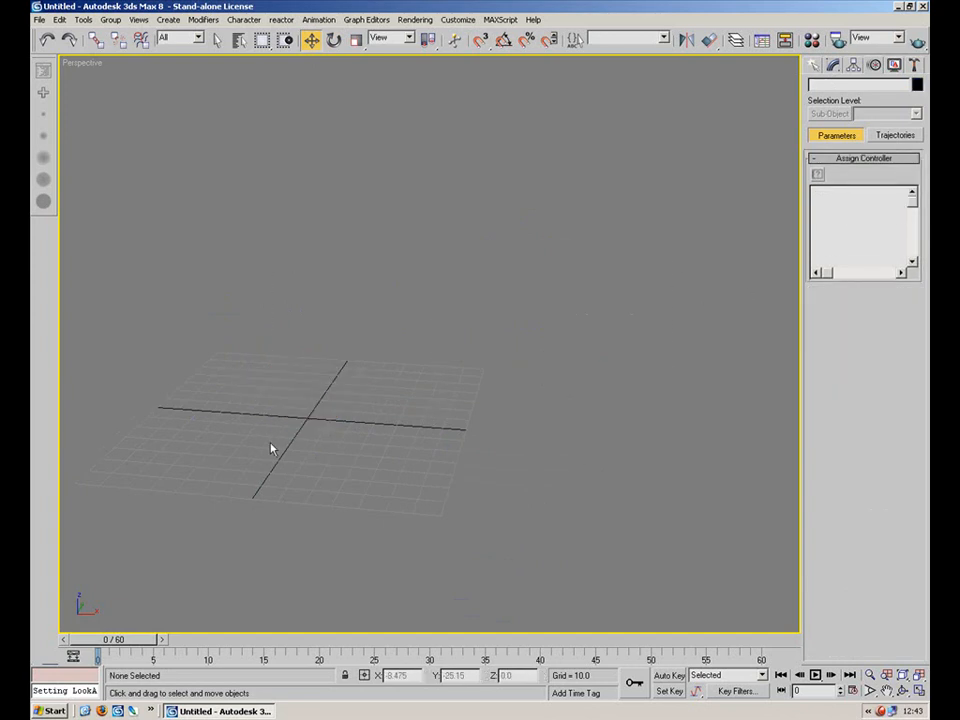
Create a box about 96 by 72 by 64 units near the grid centre.
left_click(815, 65)
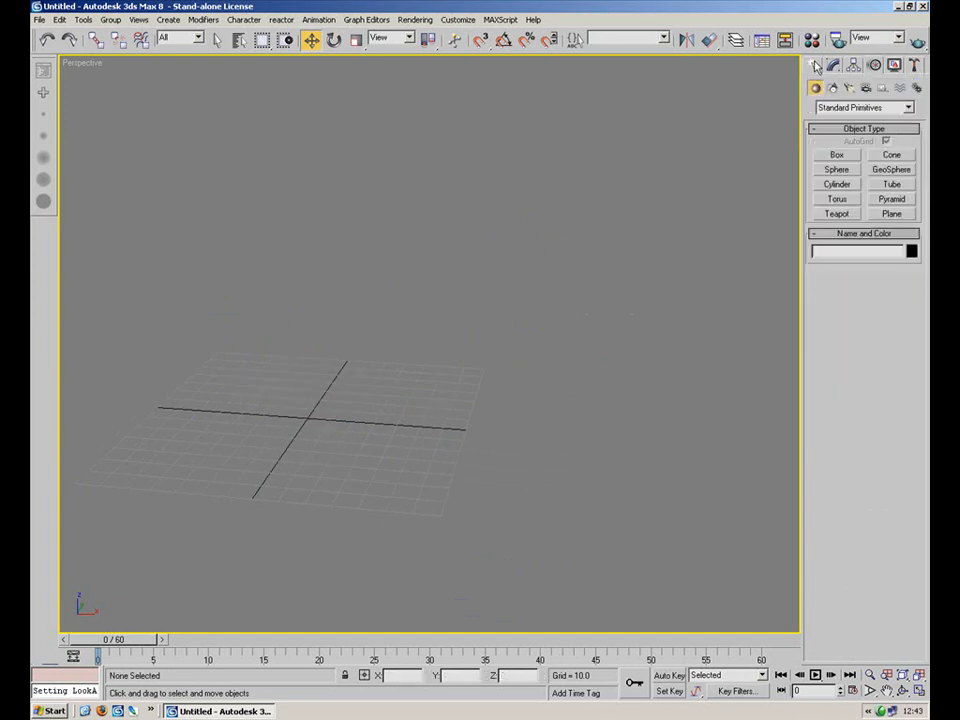
left_click(838, 155)
left_click_drag(258, 365, 352, 466)
left_click(345, 330)
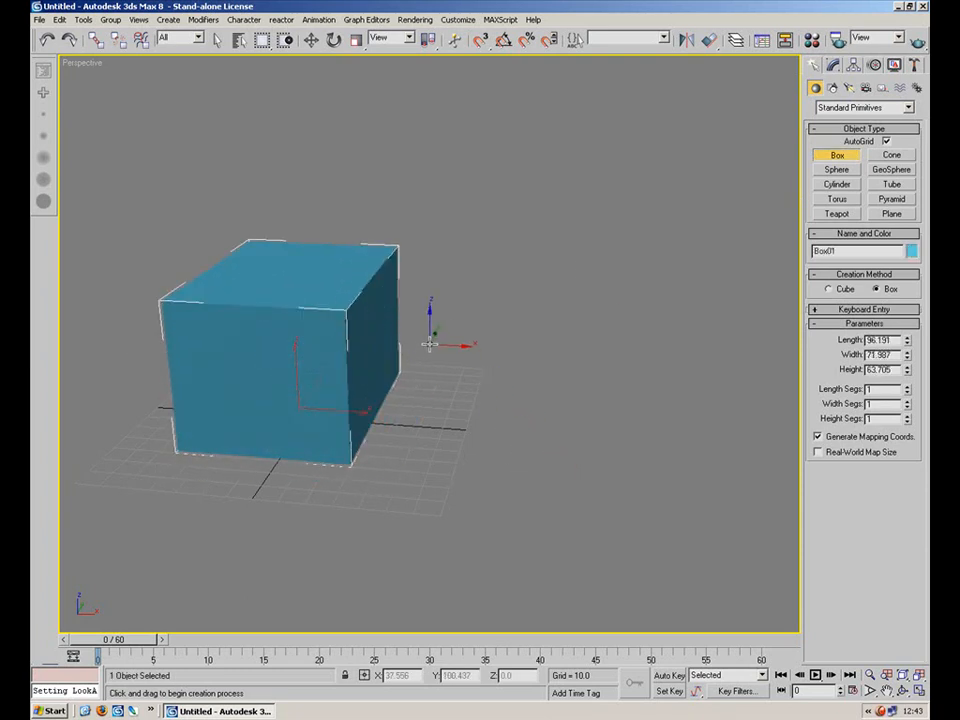
middle_click_drag(430, 343, 422, 476, "alt")
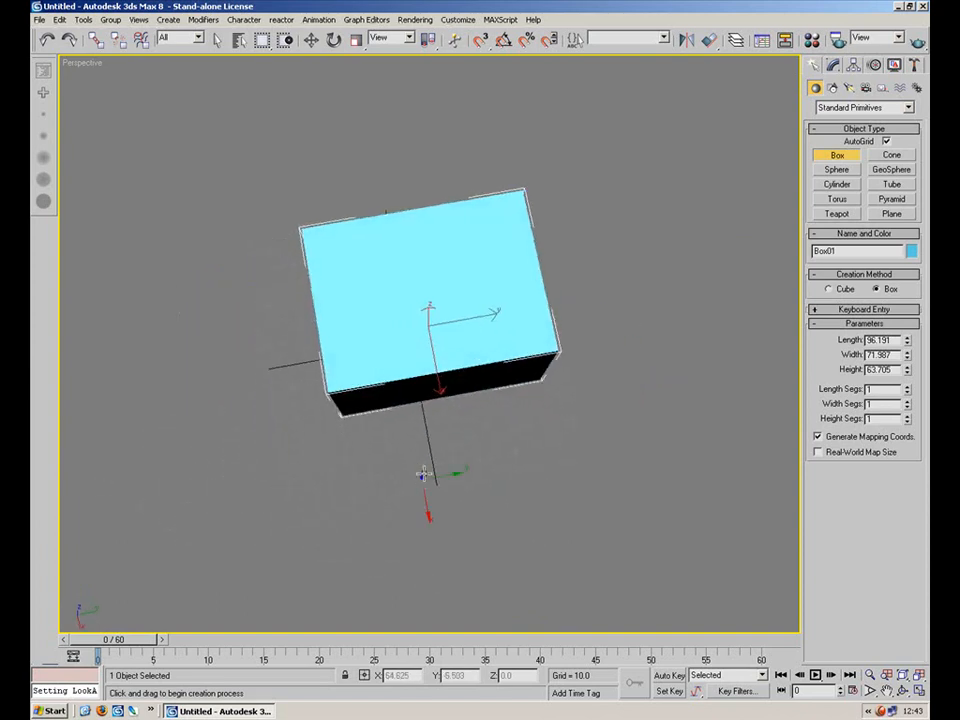
left_click(356, 40)
left_click_drag(385, 332, 385, 385)
left_click(311, 40)
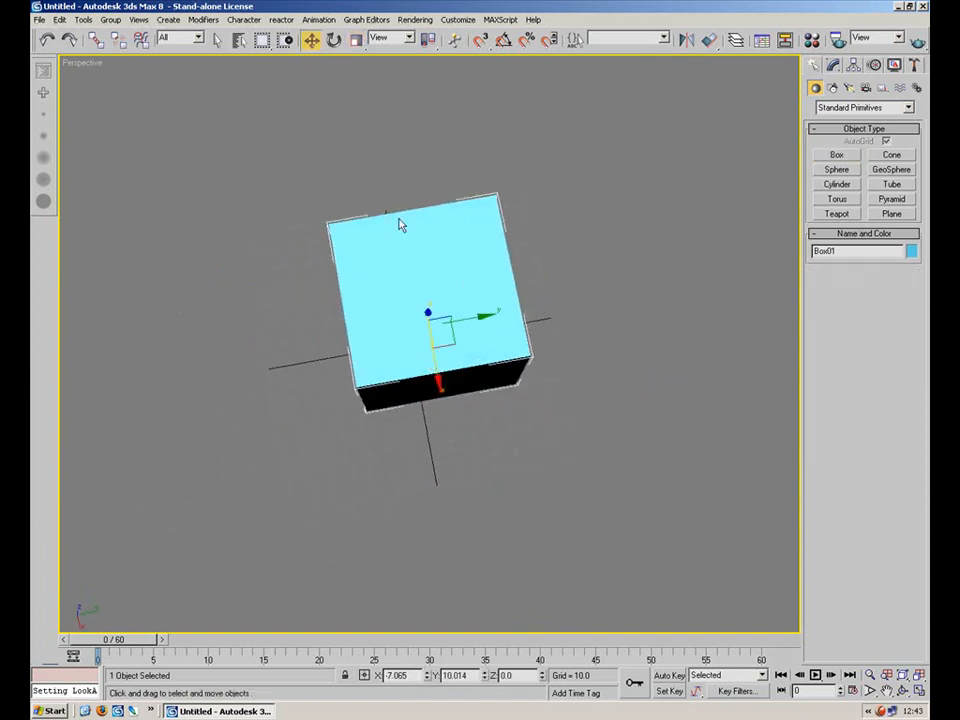
Zero the box's X and Y position, then delete the box.
right_click(427, 675)
right_click(484, 675)
middle_click_drag(468, 510, 600, 444, "alt")
key("Delete")
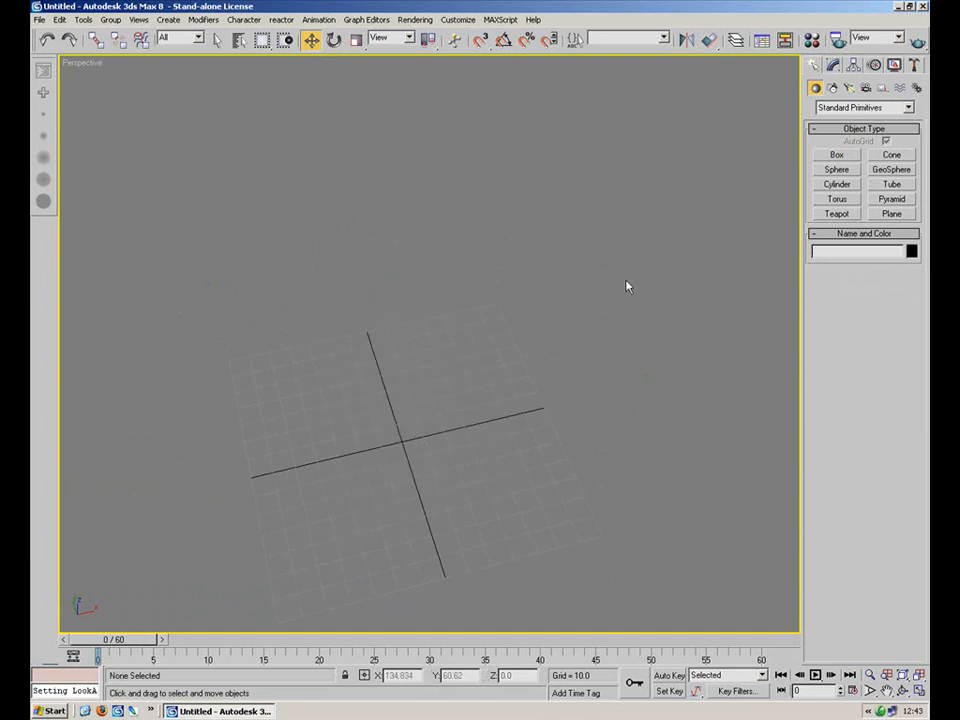
left_click(833, 65)
left_click(853, 65)
left_click(873, 65)
left_click(813, 66)
left_click(883, 89)
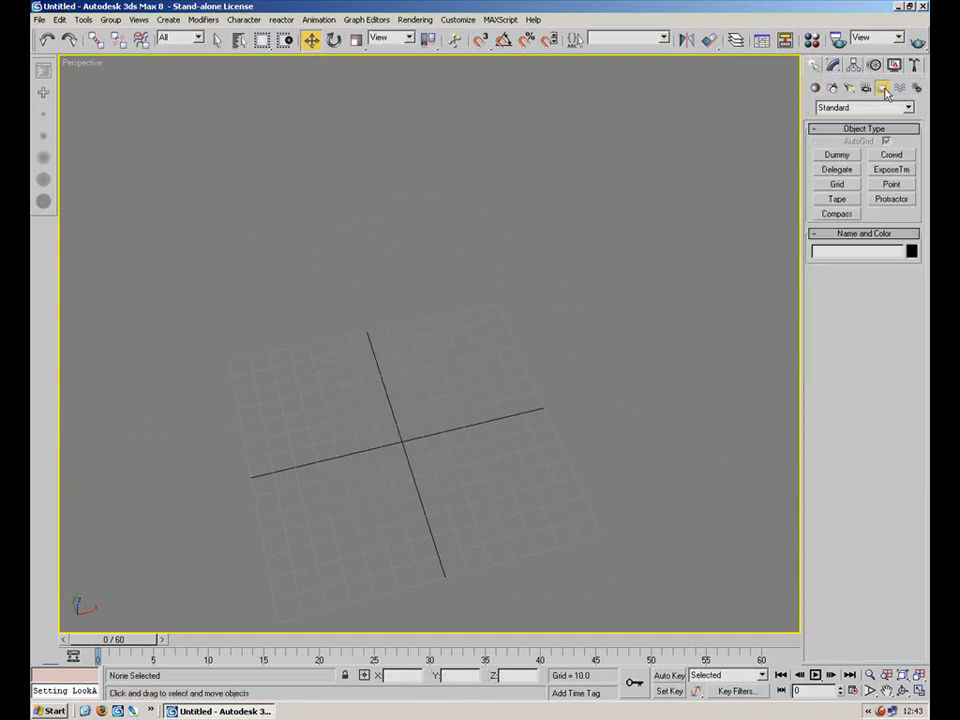
Draw a chain of three bones plus an end bone across the grid with the Bones tool.
left_click(917, 89)
left_click(838, 156)
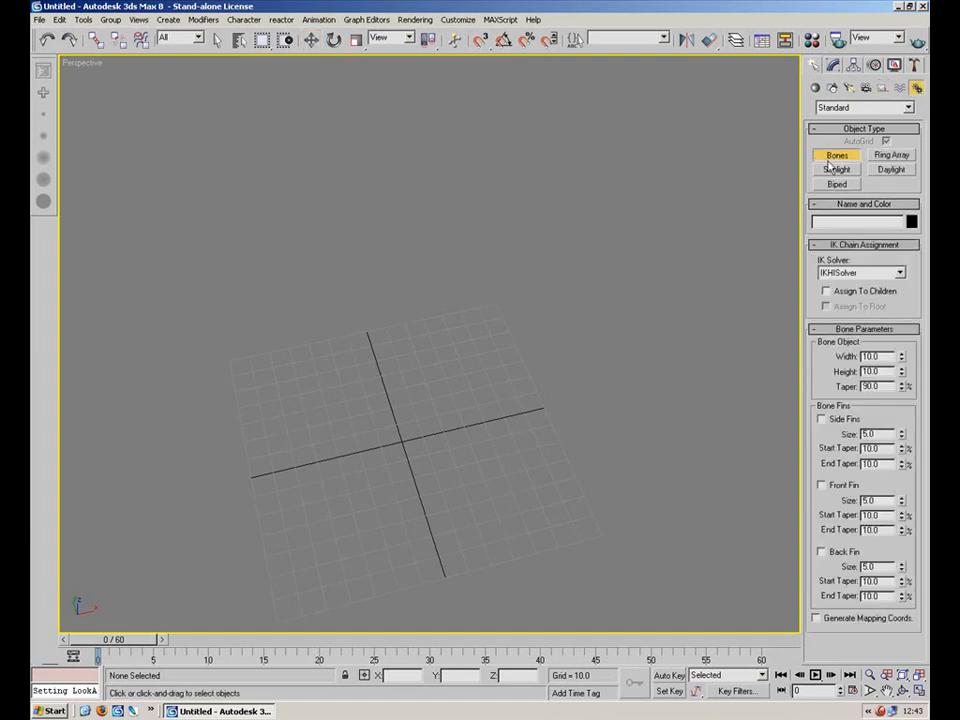
left_click(237, 486)
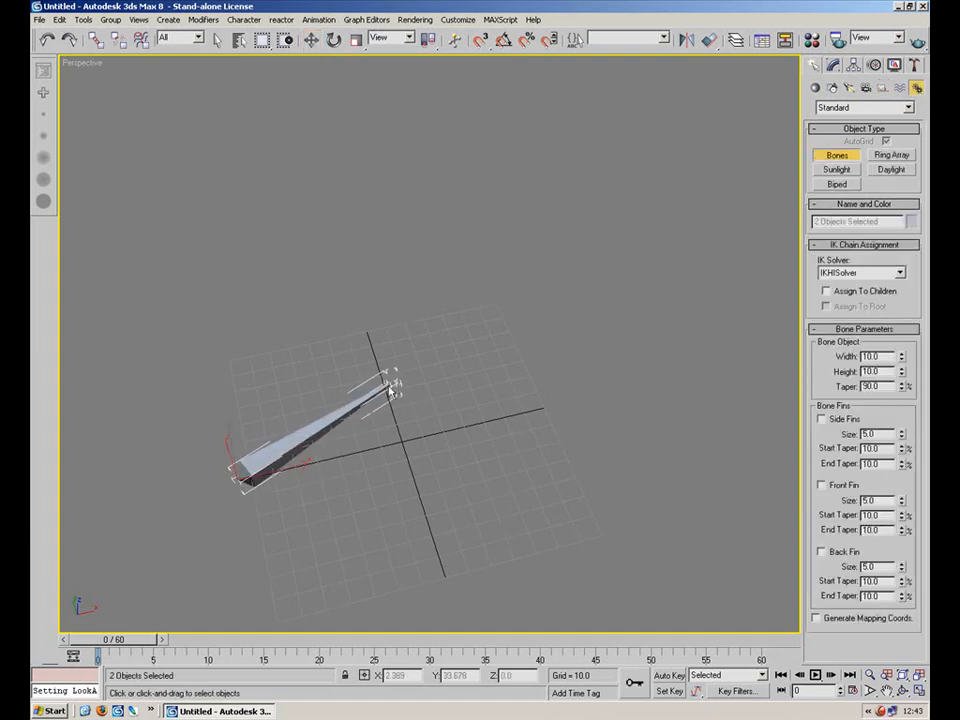
left_click(386, 382)
left_click(605, 392)
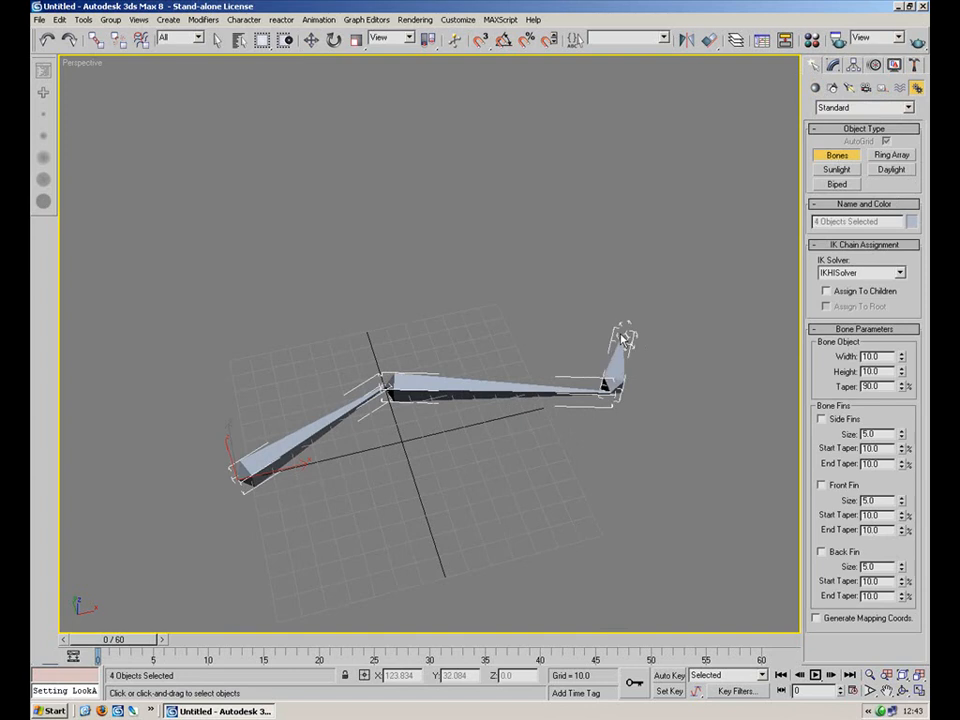
right_click(608, 327)
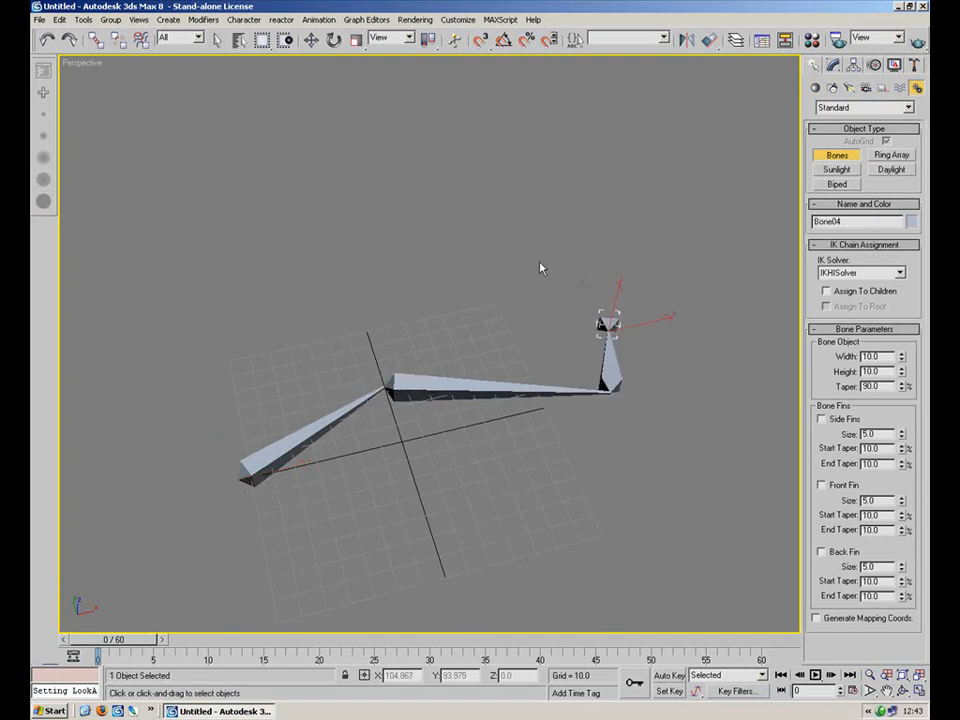
Test forward kinematics by rotating each bone in turn, cancelling every rotation.
key("w")
left_click(391, 300)
left_click(414, 387)
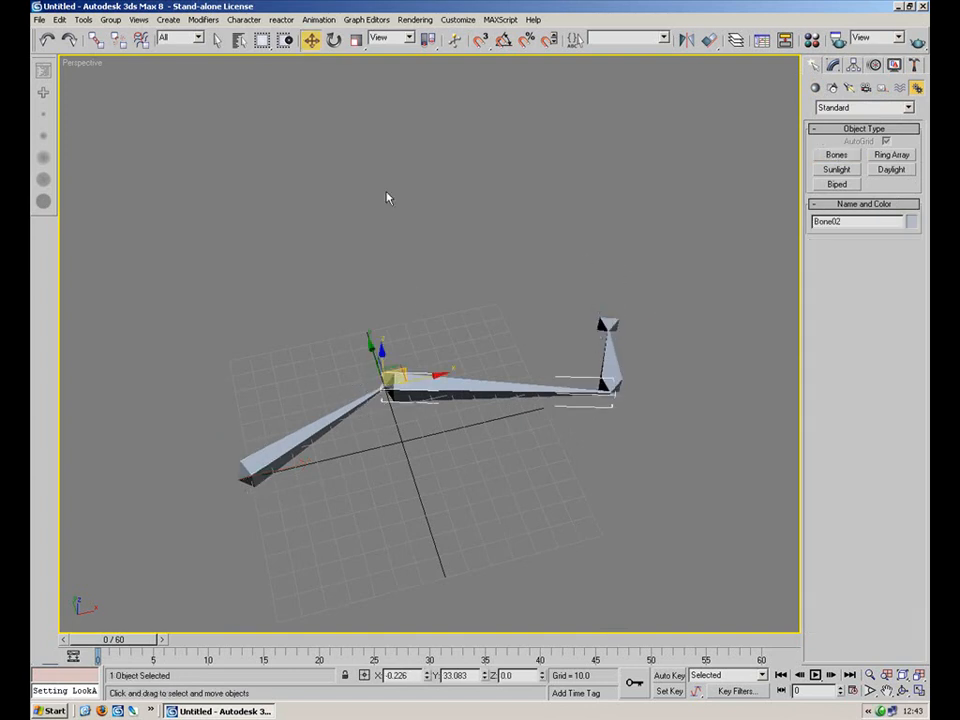
left_click(329, 45)
left_click_drag(415, 419, 388, 428)
left_click(285, 455)
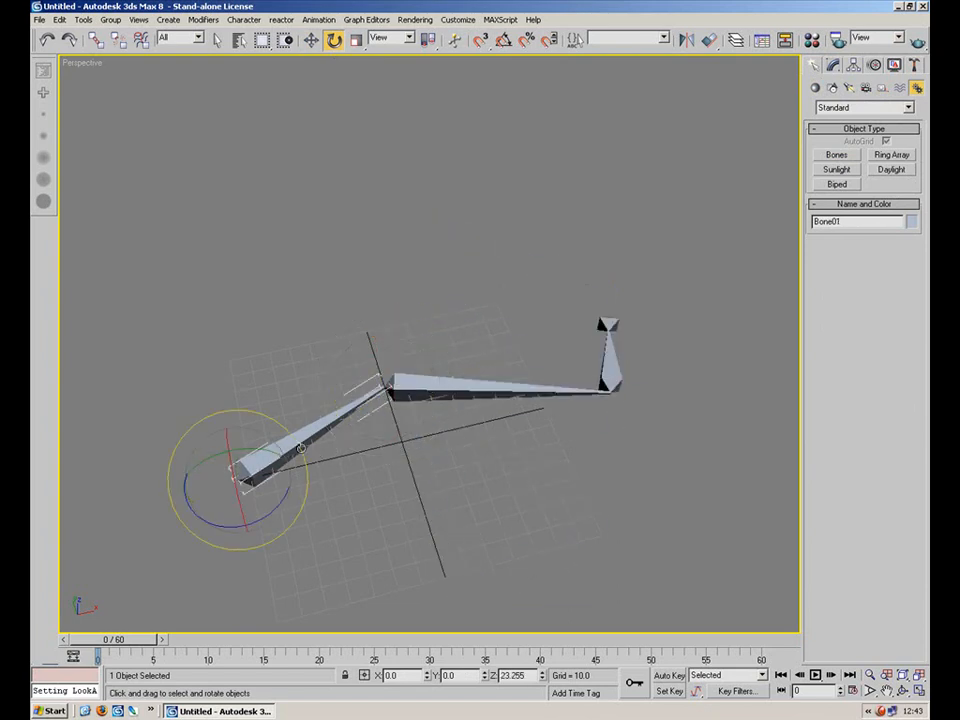
left_click_drag(279, 508, 301, 507)
right_click(301, 507)
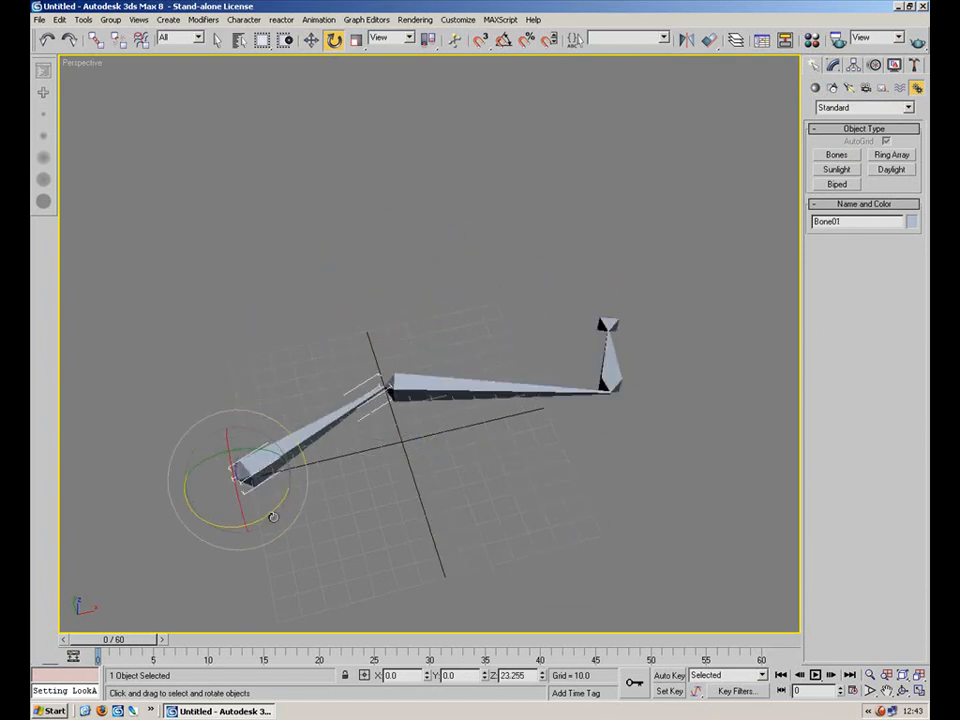
left_click(388, 388)
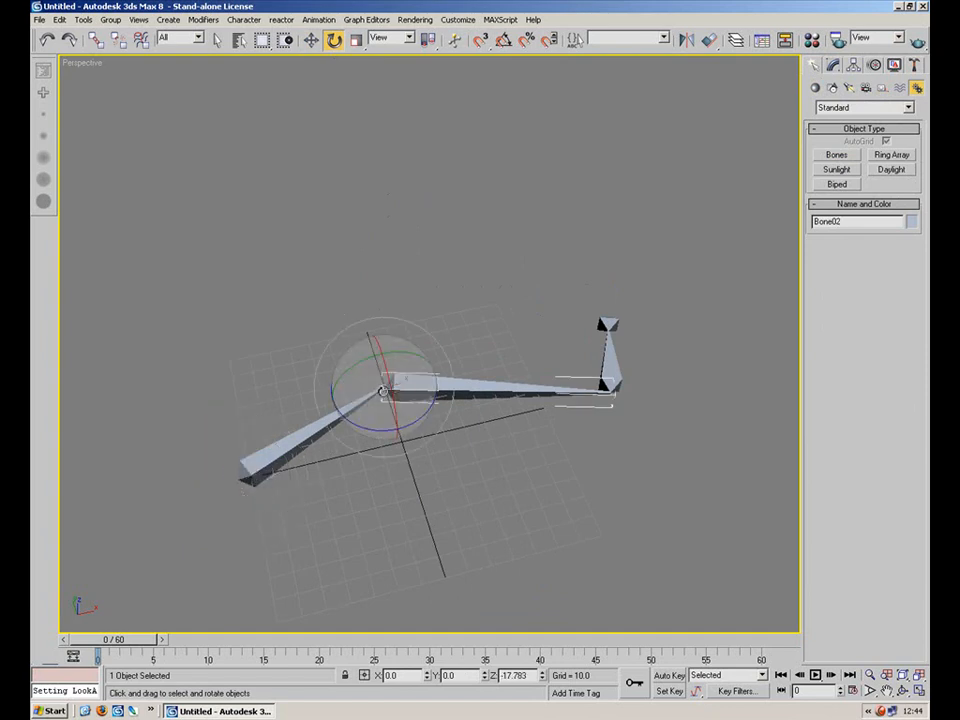
left_click(607, 362)
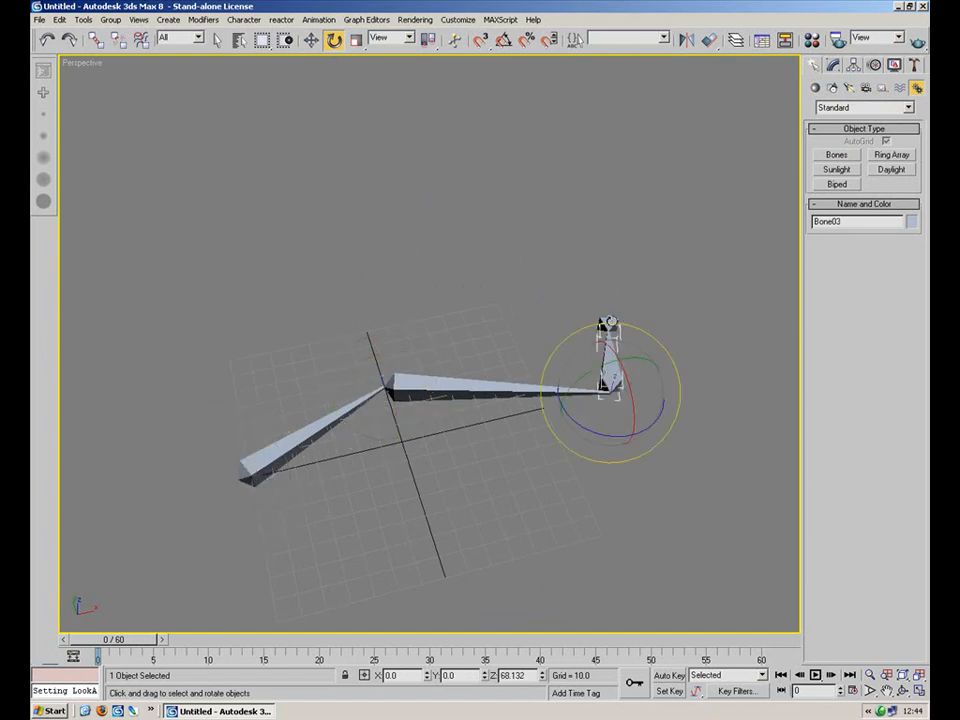
left_click(307, 430)
left_click_drag(284, 495, 333, 451)
left_click_drag(279, 502, 299, 574)
right_click(299, 574)
left_click(433, 395)
left_click_drag(422, 418, 371, 482)
right_click(405, 416)
left_click(606, 371)
left_click(425, 382)
right_click(371, 482)
left_click(609, 364)
left_click_drag(650, 425, 616, 457)
right_click(616, 457)
left_click(510, 462)
middle_click_drag(397, 424, 520, 420, "alt")
left_click(293, 341)
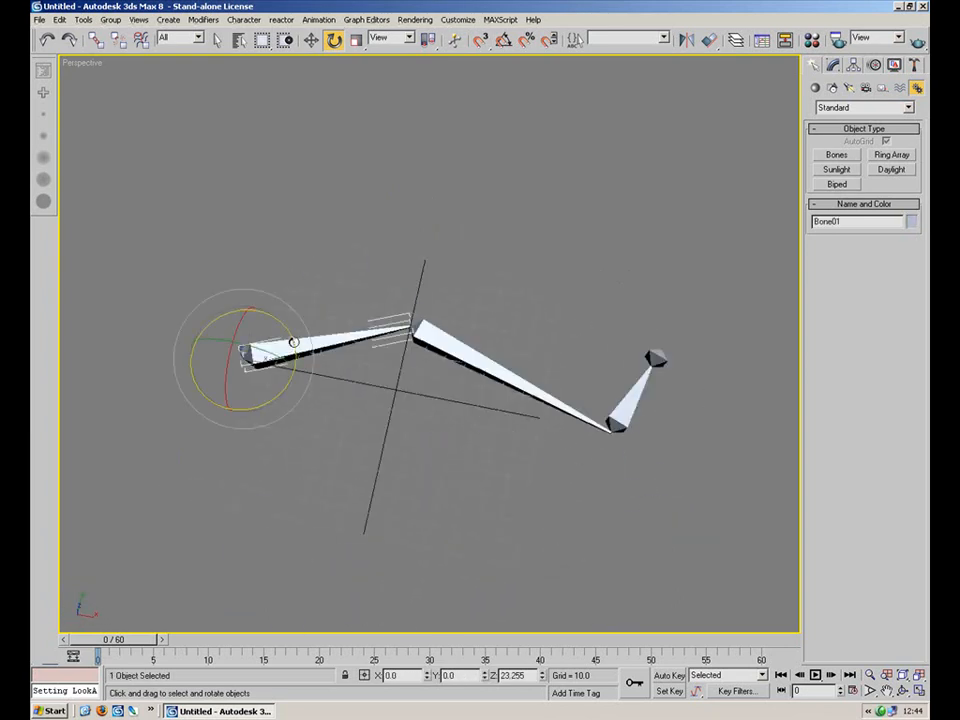
Apply an IK Limb Solver from the first bone to the joint at the end of the third bone.
left_click(356, 270)
left_click(295, 347)
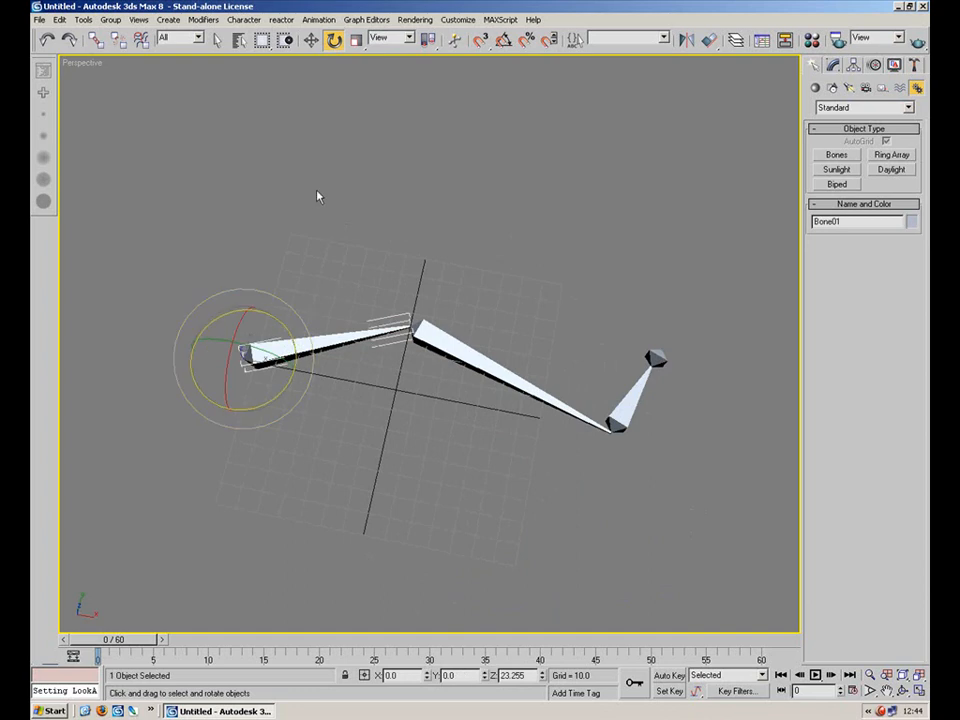
left_click(319, 19)
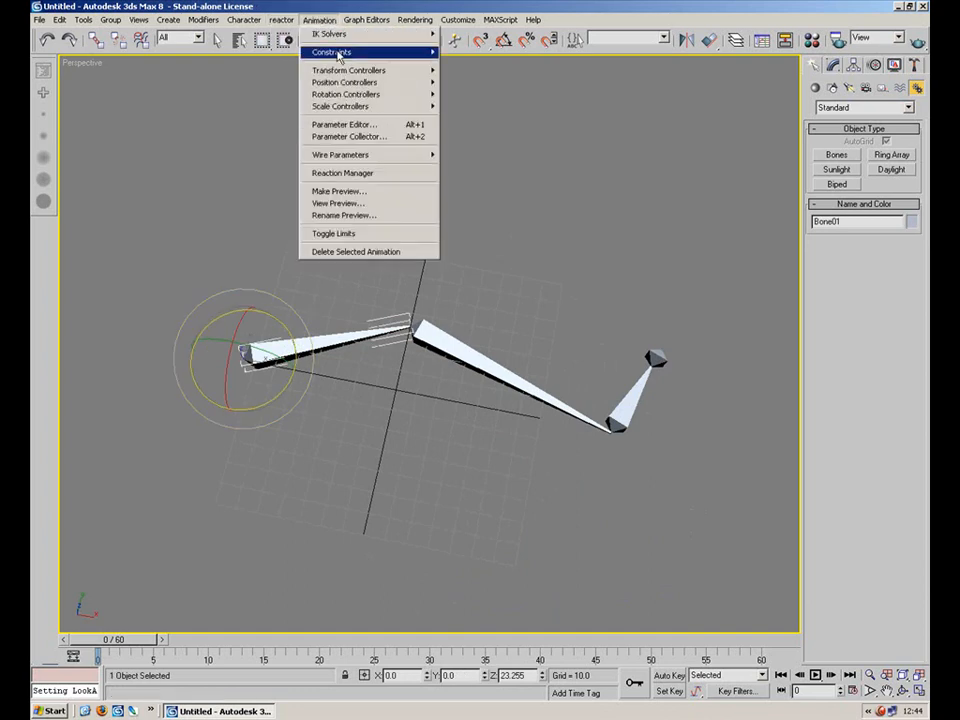
mouse_move(340, 34)
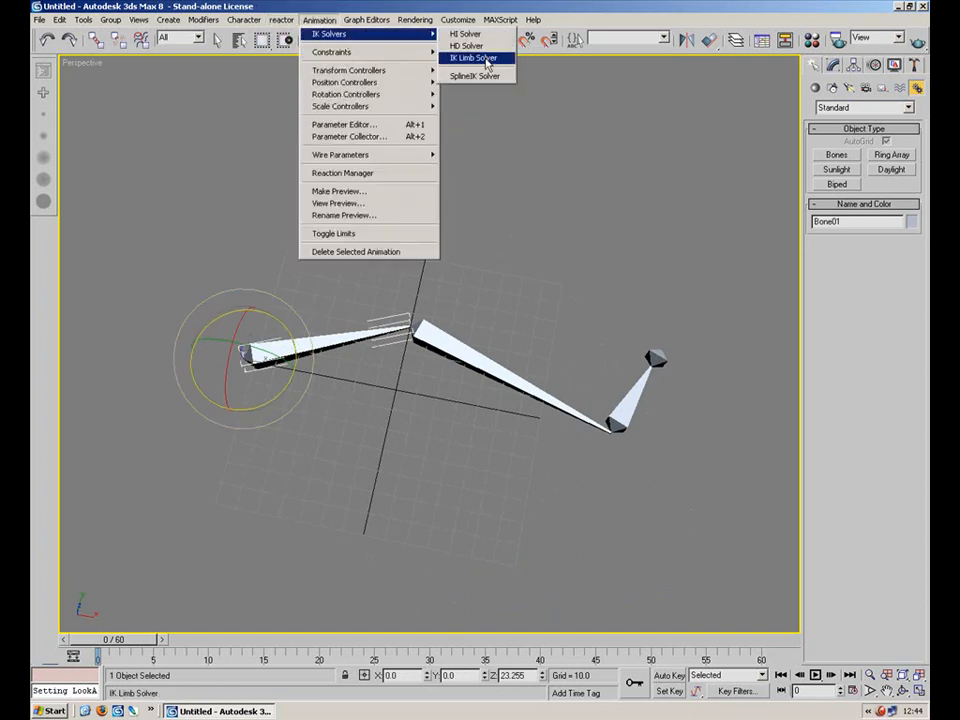
left_click(474, 58)
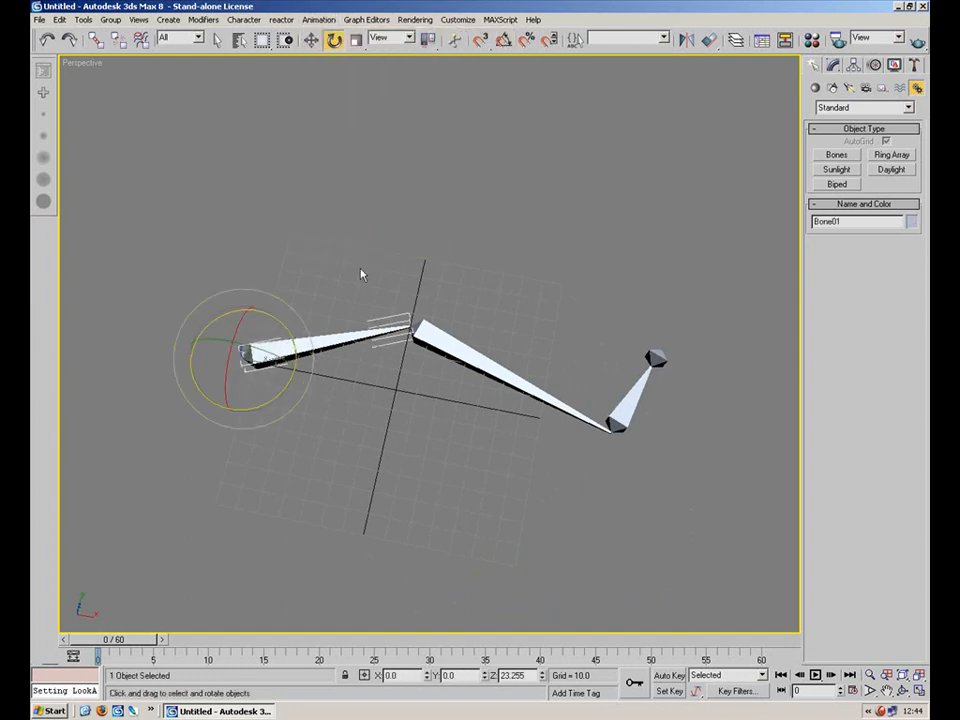
left_click(319, 19)
mouse_move(340, 34)
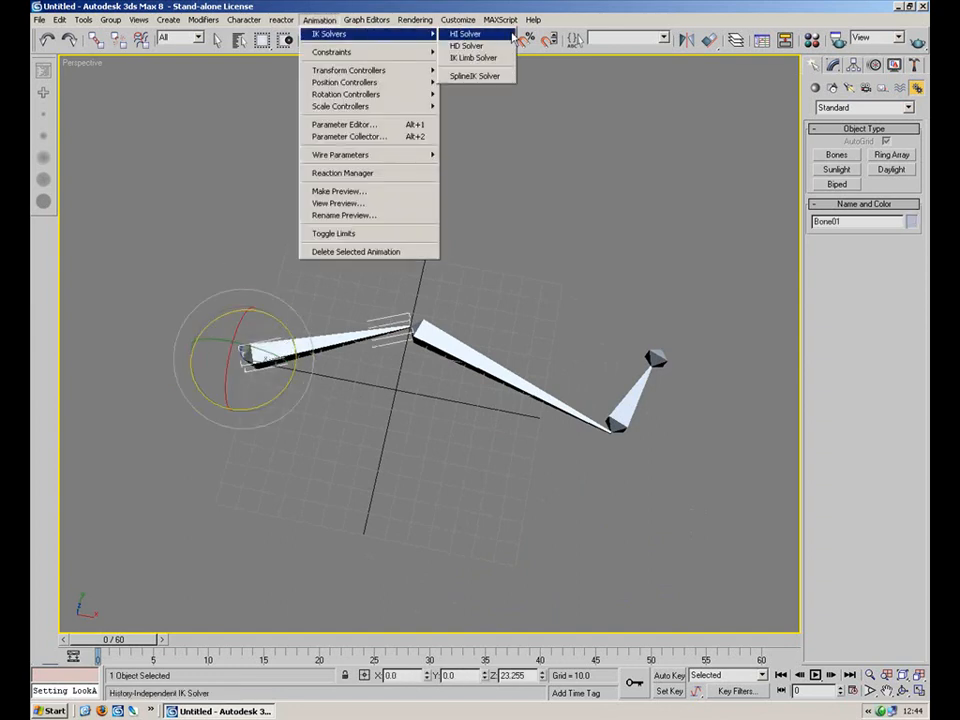
left_click(489, 58)
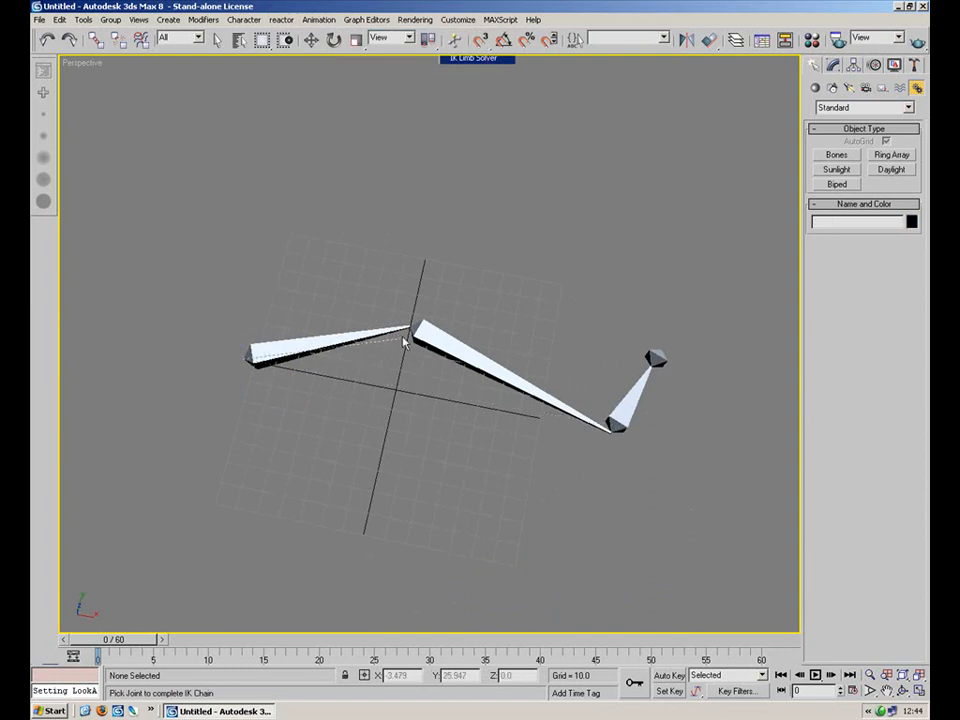
left_click(625, 413)
middle_click_drag(615, 418, 406, 426, "alt")
Orbit and zoom around the bone chain to inspect the IK setup.
left_click(510, 510)
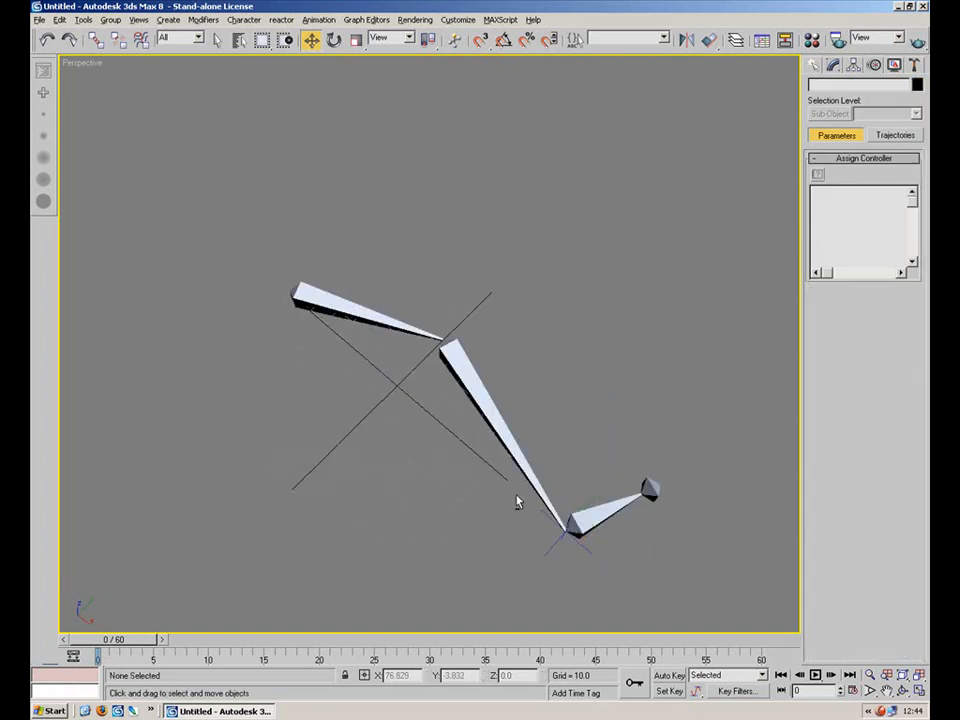
middle_click_drag(510, 510, 518, 418, "alt")
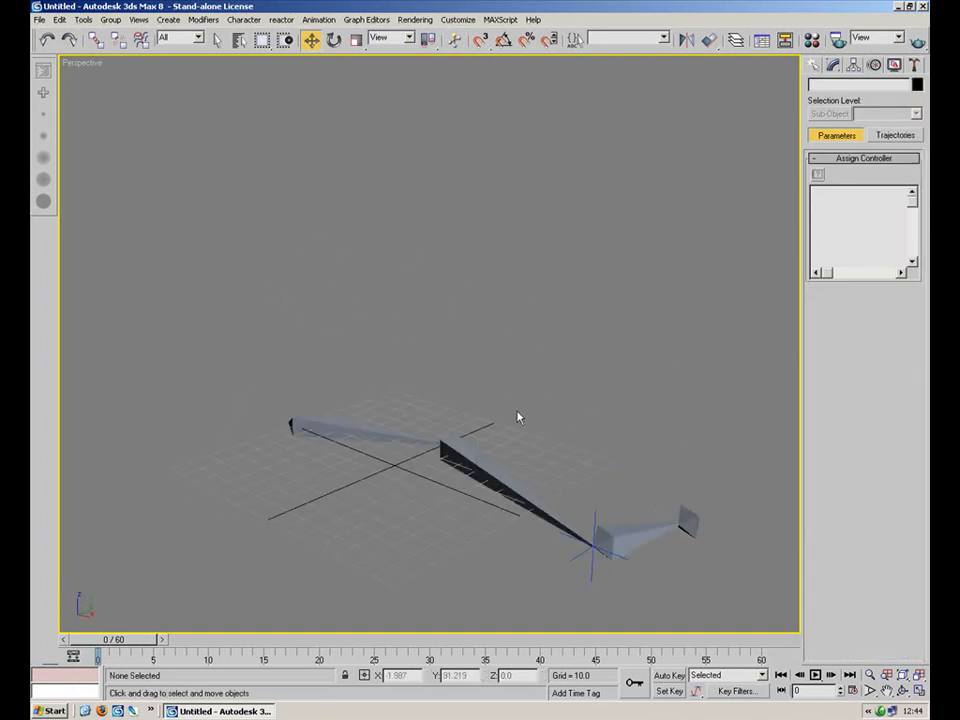
left_click(580, 552)
middle_click_drag(579, 516, 518, 446, "alt")
left_click(613, 396)
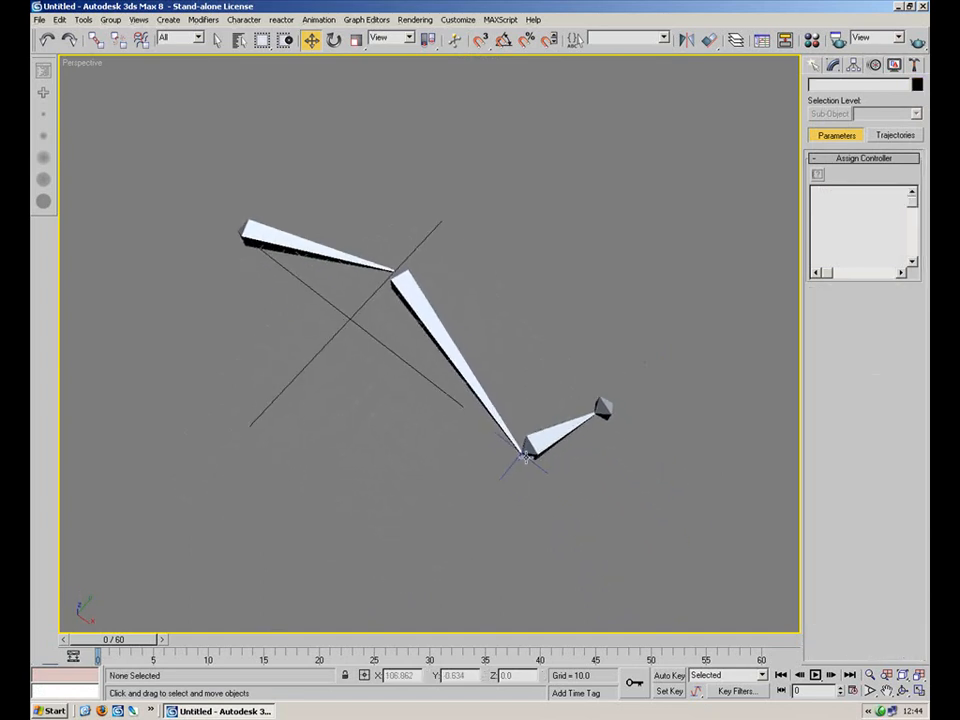
left_click(509, 469)
left_click_drag(552, 452, 531, 328)
right_click(531, 328)
left_click(533, 332)
scroll(565, 478, "up", 5)
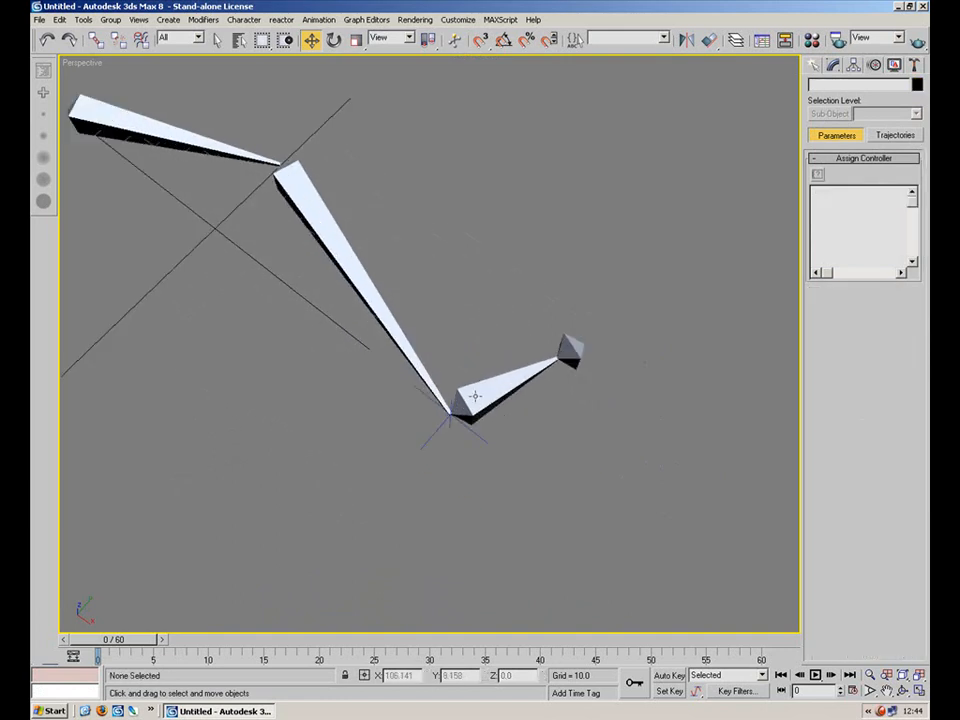
Test the IK chain by dragging its goal in several views, cancelling each move.
left_click(481, 456)
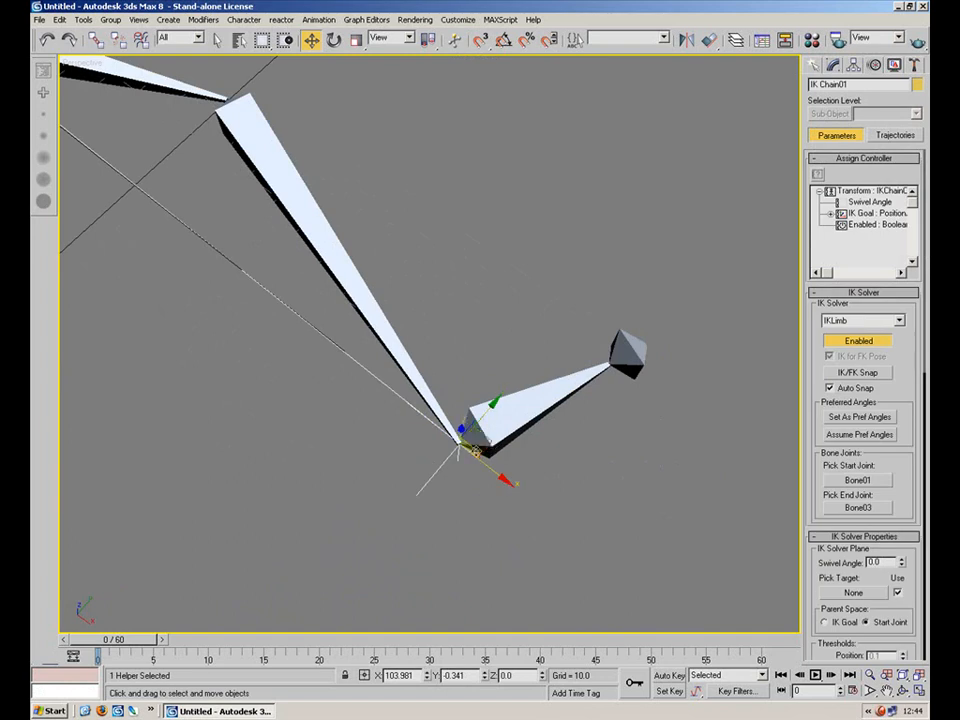
mouse_move(489, 441)
left_mouse_down()
mouse_move(457, 463)
mouse_move(471, 440)
left_mouse_up()
right_click(471, 440)
left_click(479, 477)
middle_click_drag(479, 482, 537, 490, "alt")
left_click(504, 400)
left_click(520, 450)
scroll(537, 490, "down", 3)
middle_click_drag(479, 430, 588, 486)
middle_click_drag(588, 486, 650, 486, "alt")
scroll(650, 486, "down", 3)
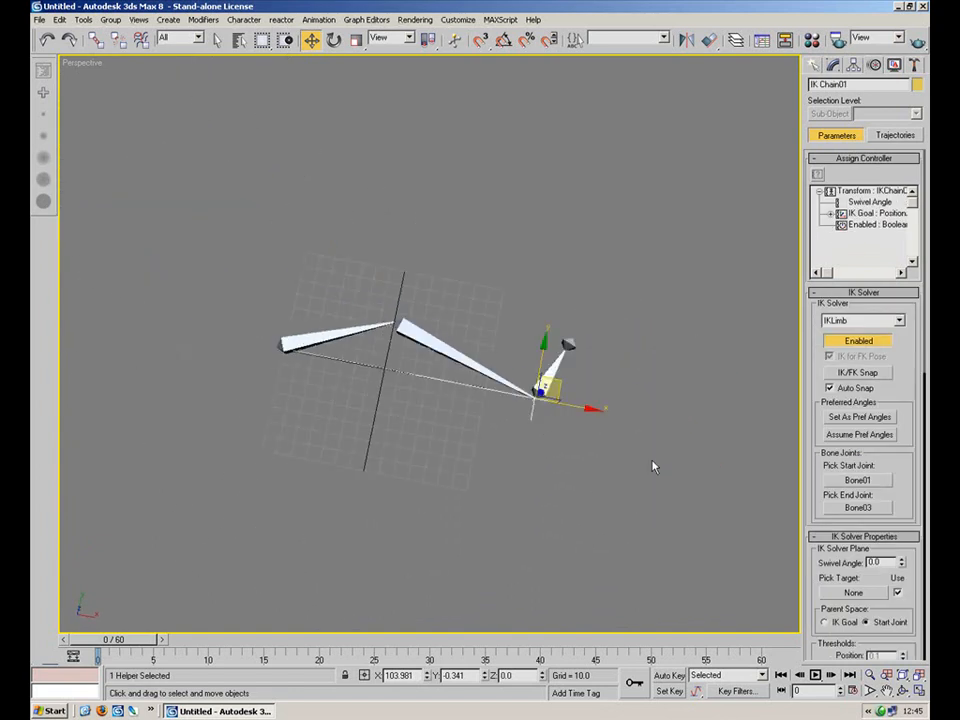
left_click_drag(562, 379, 532, 432)
mouse_move(396, 453)
middle_mouse_down("alt")
mouse_move(426, 315)
mouse_move(388, 437)
middle_mouse_up("alt")
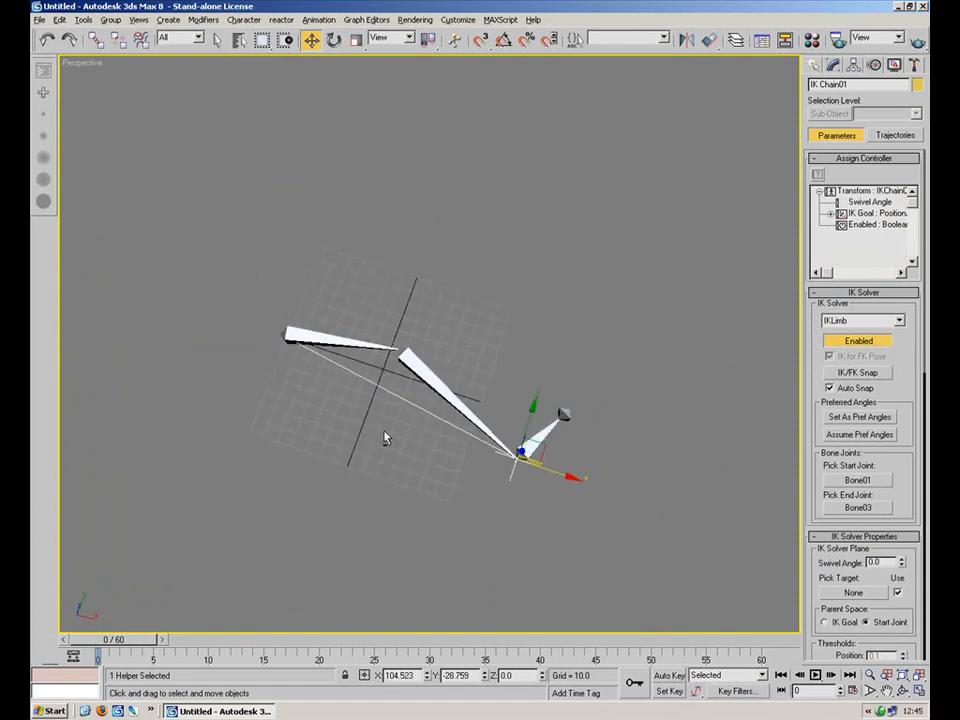
left_click_drag(545, 448, 525, 450)
left_click(439, 437)
middle_click_drag(439, 437, 519, 476, "alt")
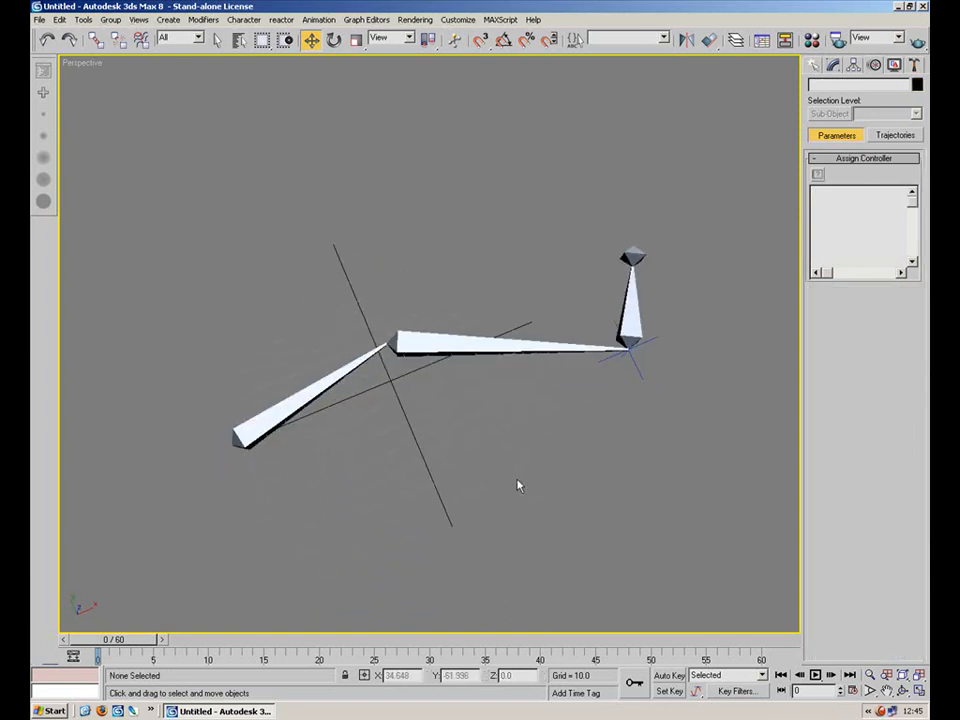
left_click(635, 368)
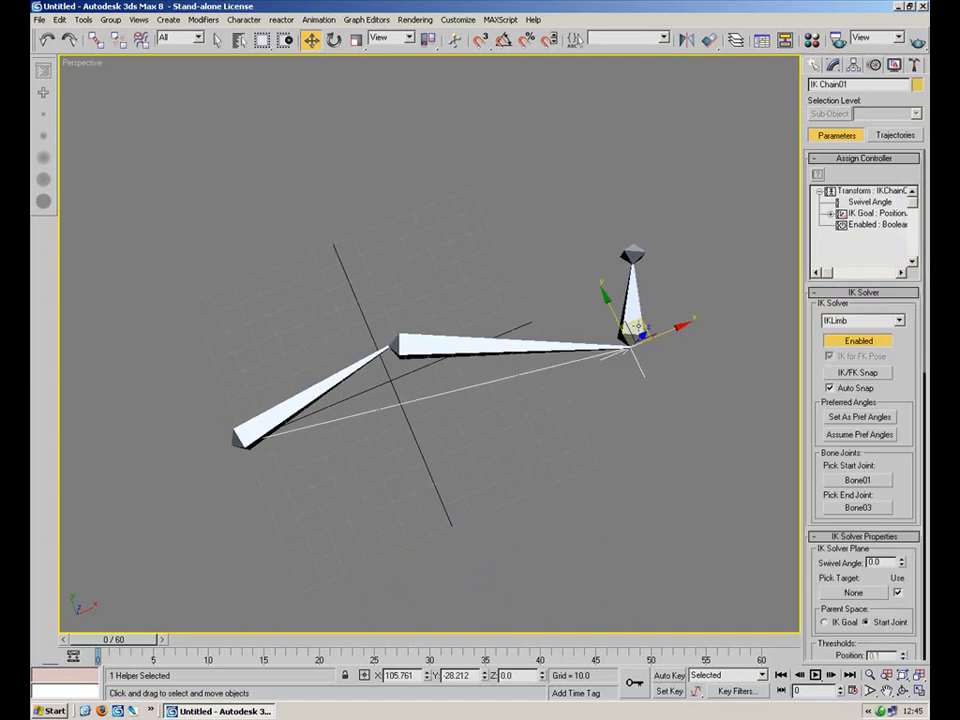
left_click(638, 368)
left_click(642, 373)
left_click_drag(642, 326, 554, 341)
right_click(554, 341)
left_click(538, 420)
middle_click_drag(456, 476, 558, 405, "alt")
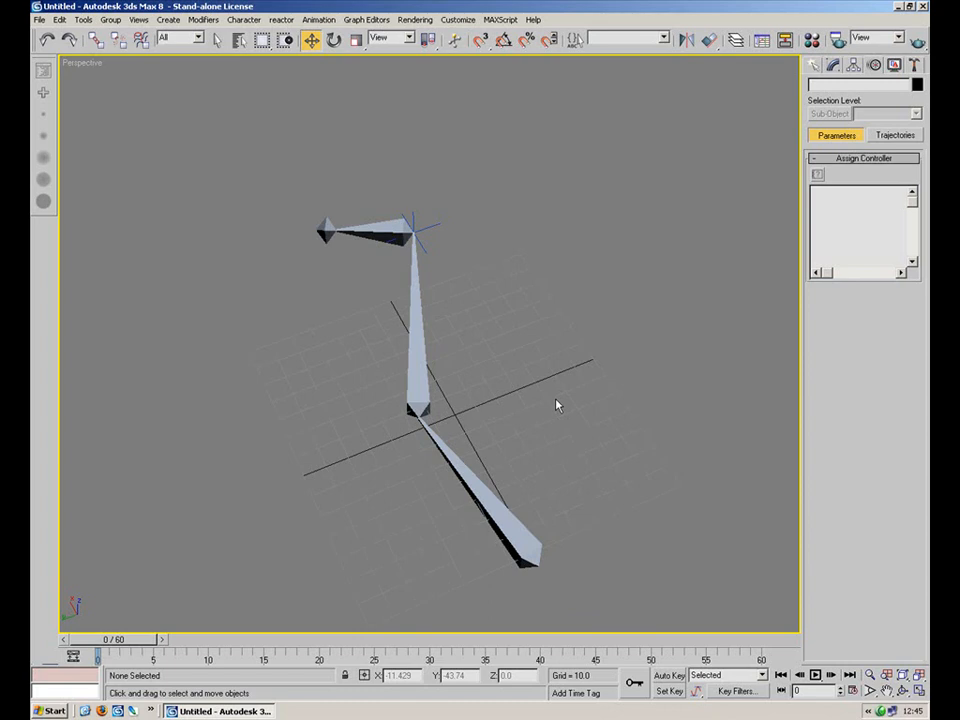
Move the IK chain's goal downward so the bones bend, then deselect it.
left_click(436, 223)
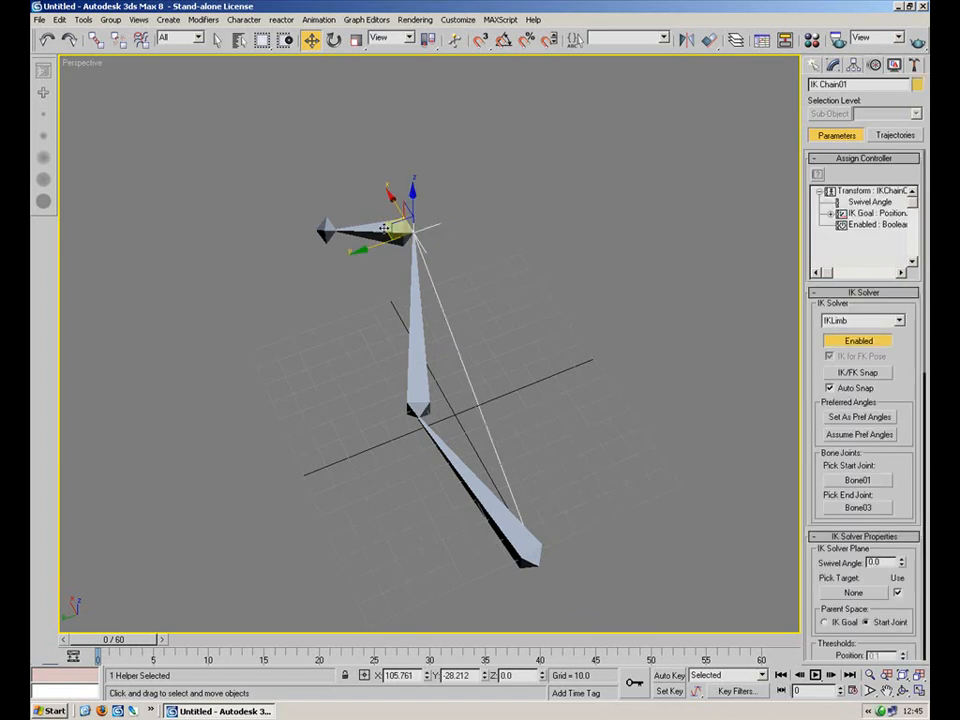
left_click(386, 228)
left_click(424, 231)
left_click_drag(383, 226, 367, 296)
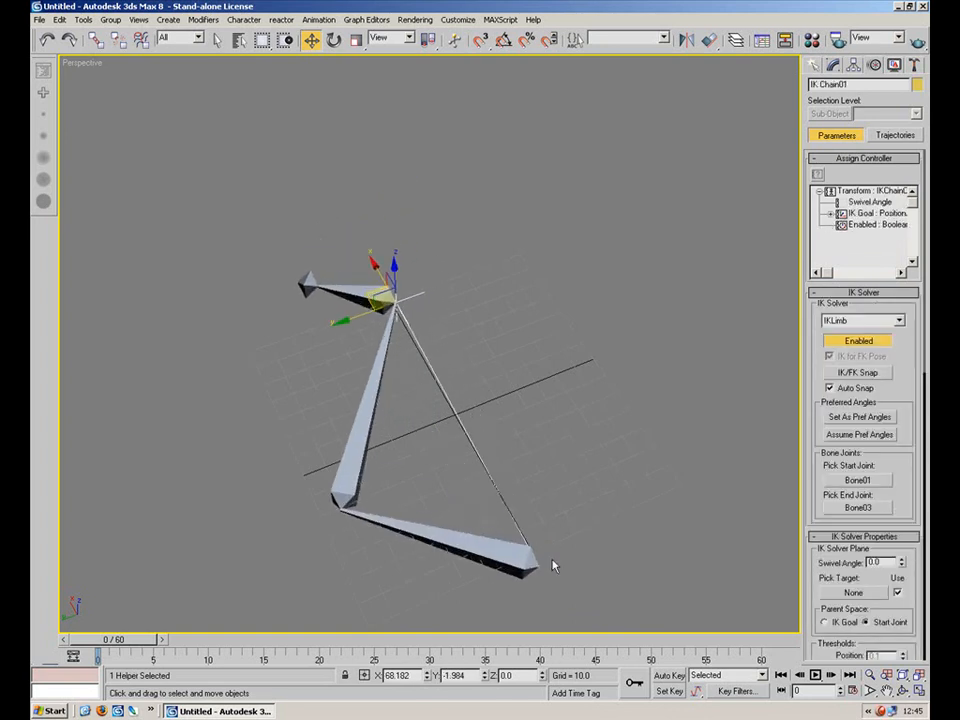
left_click(520, 565)
left_click(591, 461)
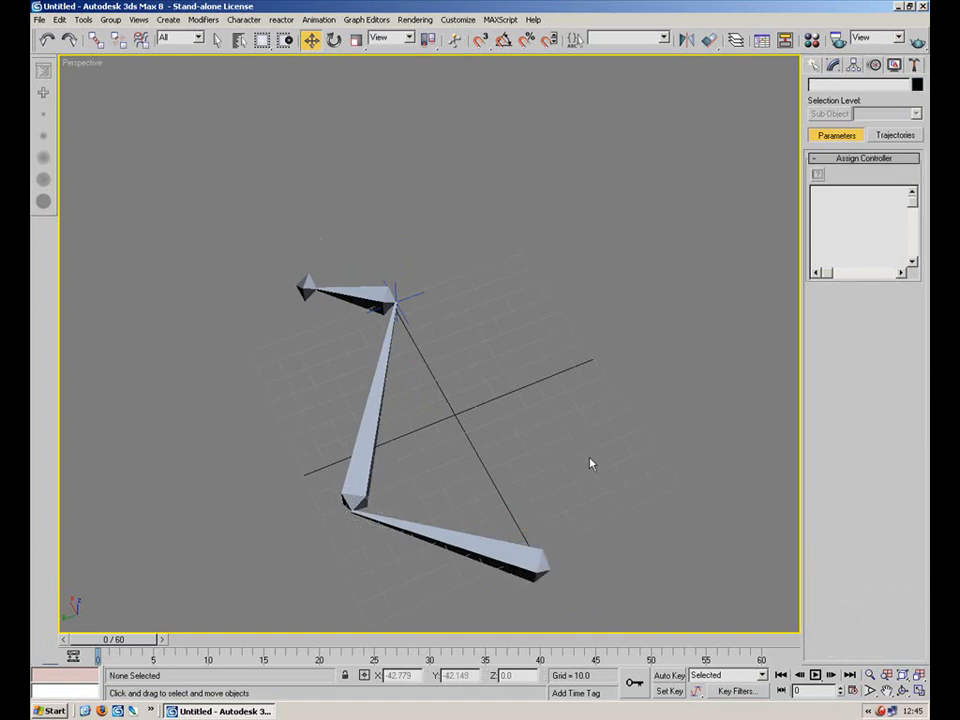